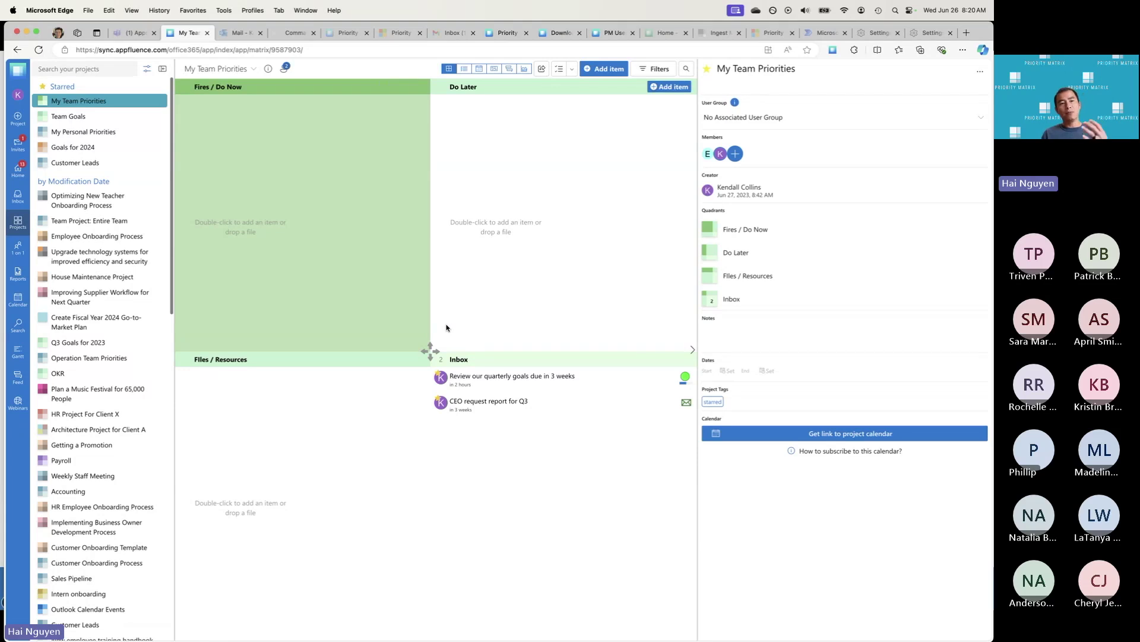
Step: Look through the My Personal Priorities, My Team Priorities and Goals for 2024 projects
{"action": "left_click", "coordinate": [102, 133]}
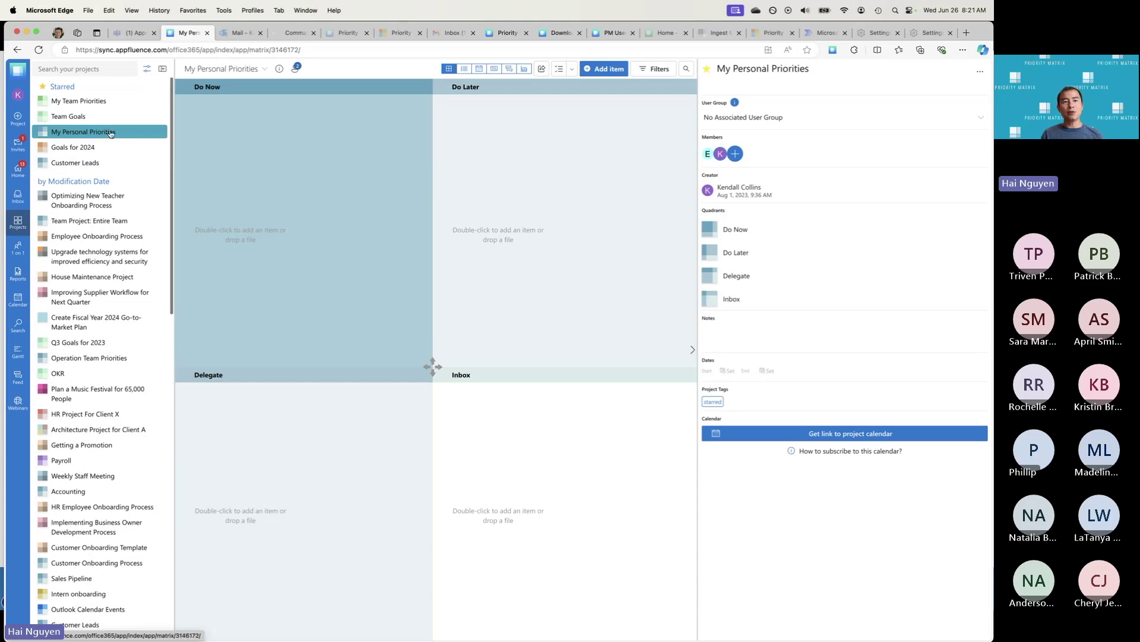
{"action": "left_click", "coordinate": [115, 103]}
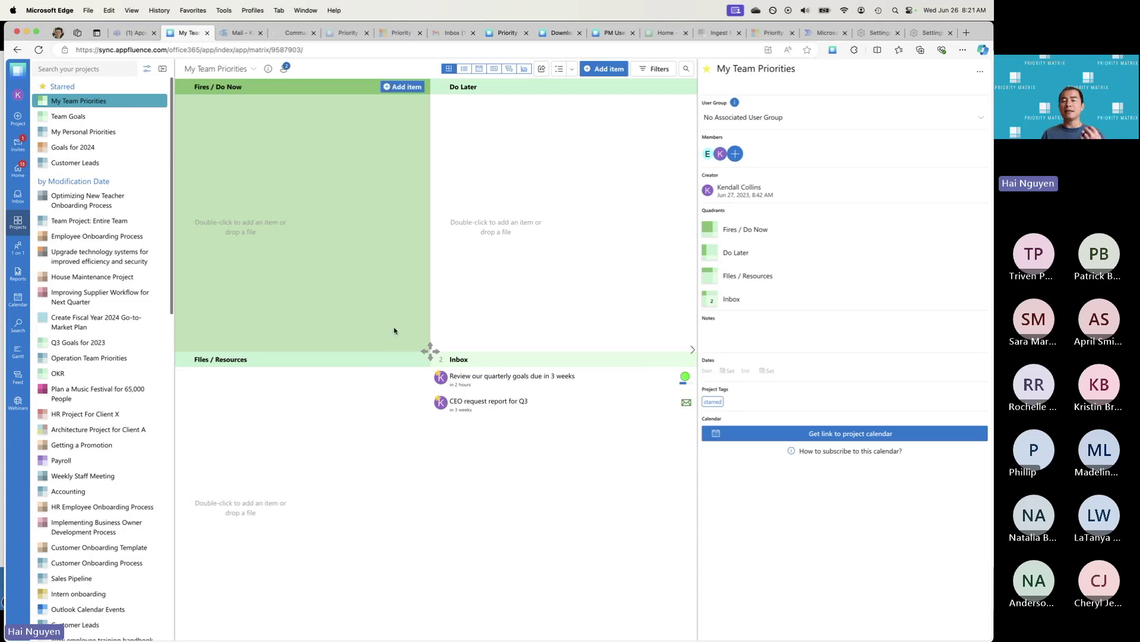
{"action": "left_click", "coordinate": [95, 148]}
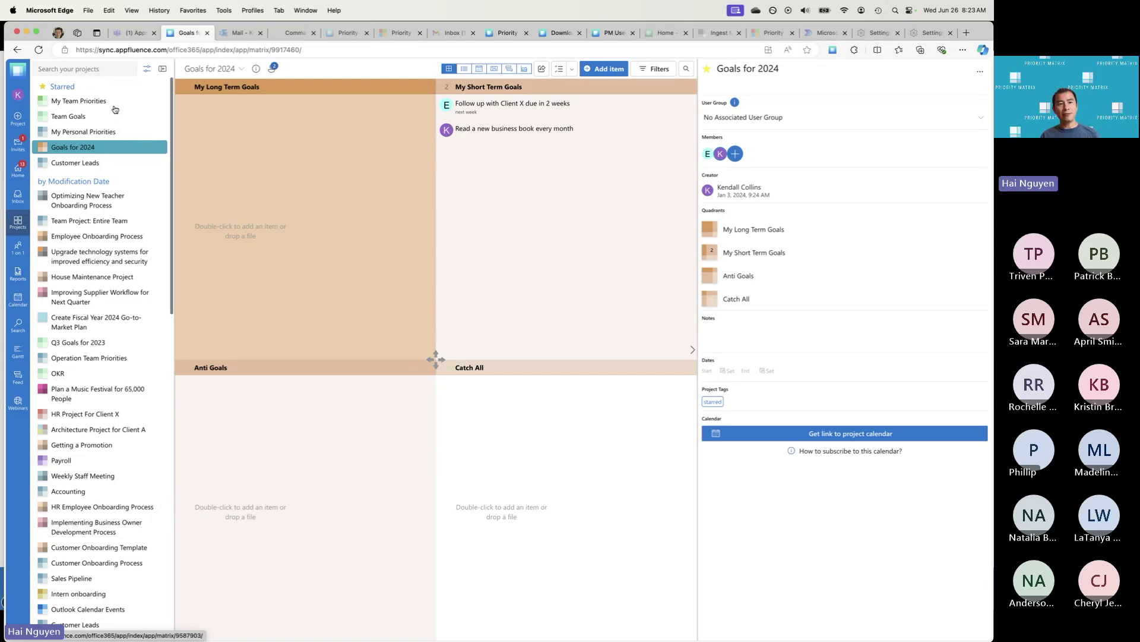
Step: Add the item "Follow up with webinar participants due tomorrow 2pm" to the Inbox quadrant of the My Personal Priorities project
{"action": "left_click", "coordinate": [113, 131]}
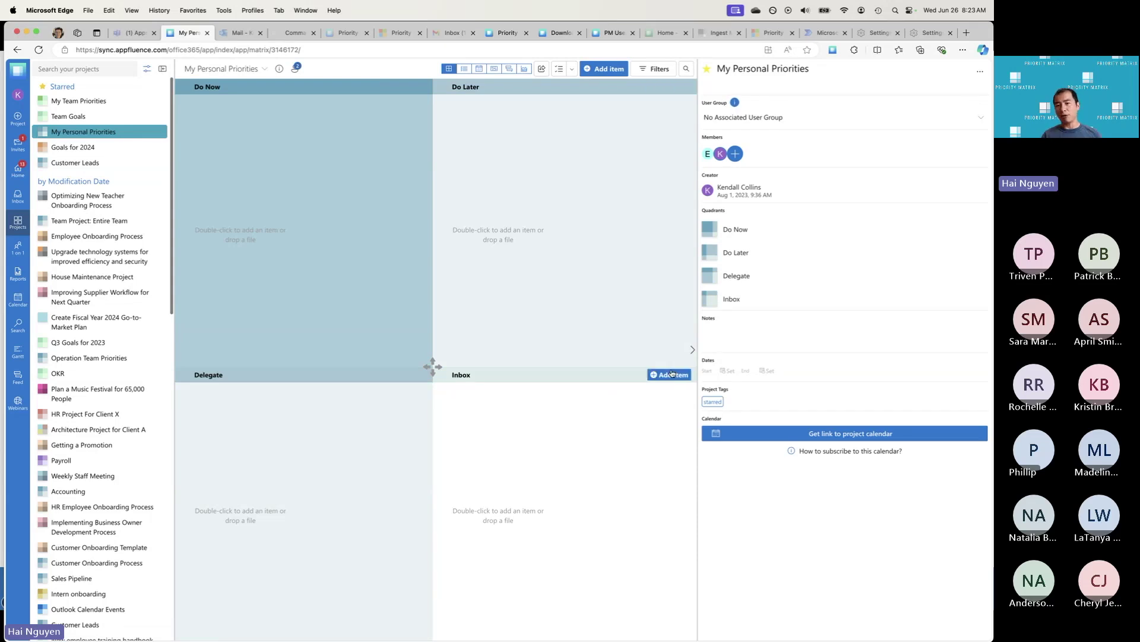
{"action": "left_click", "coordinate": [670, 375]}
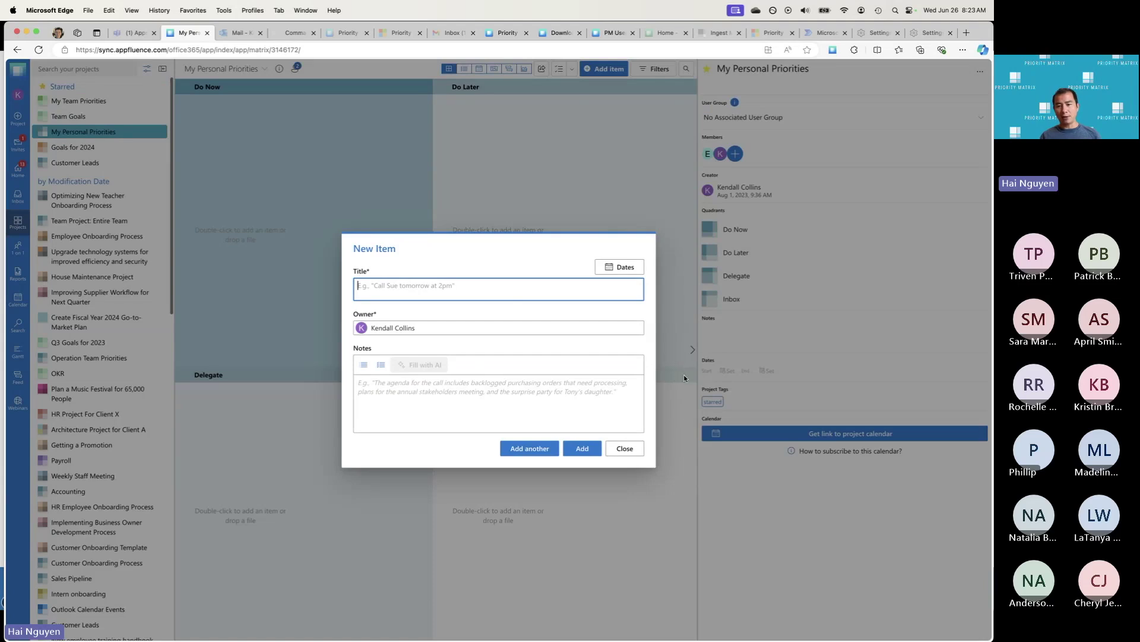
{"action": "type", "text": "ol"}
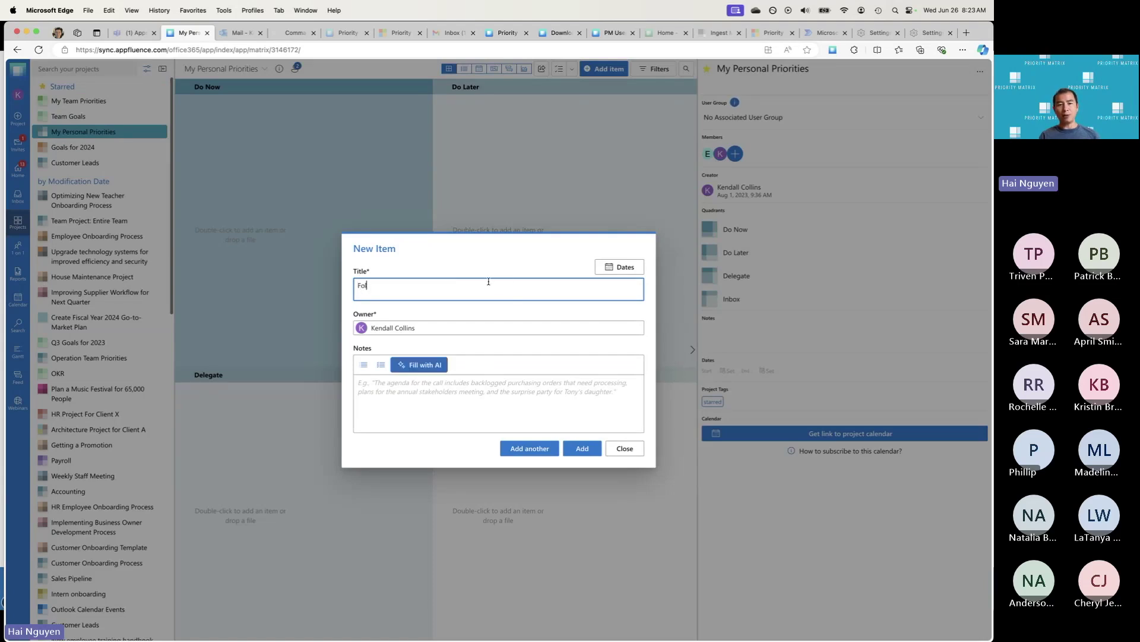
{"action": "type", "text": "low up with webinar participants"}
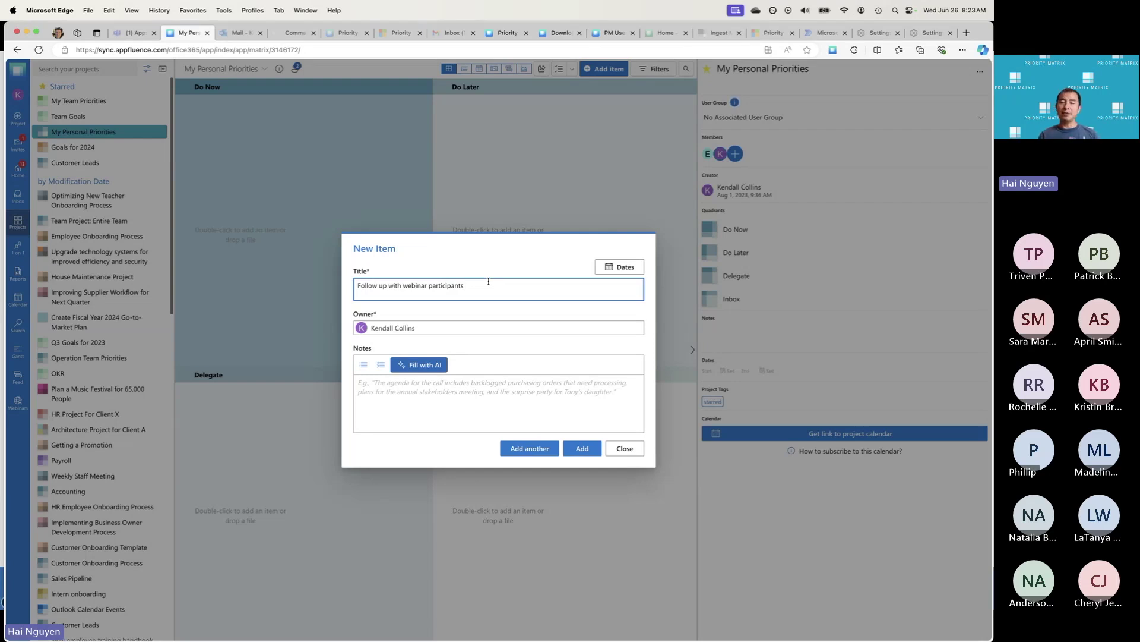
{"action": "type", "text": "d"}
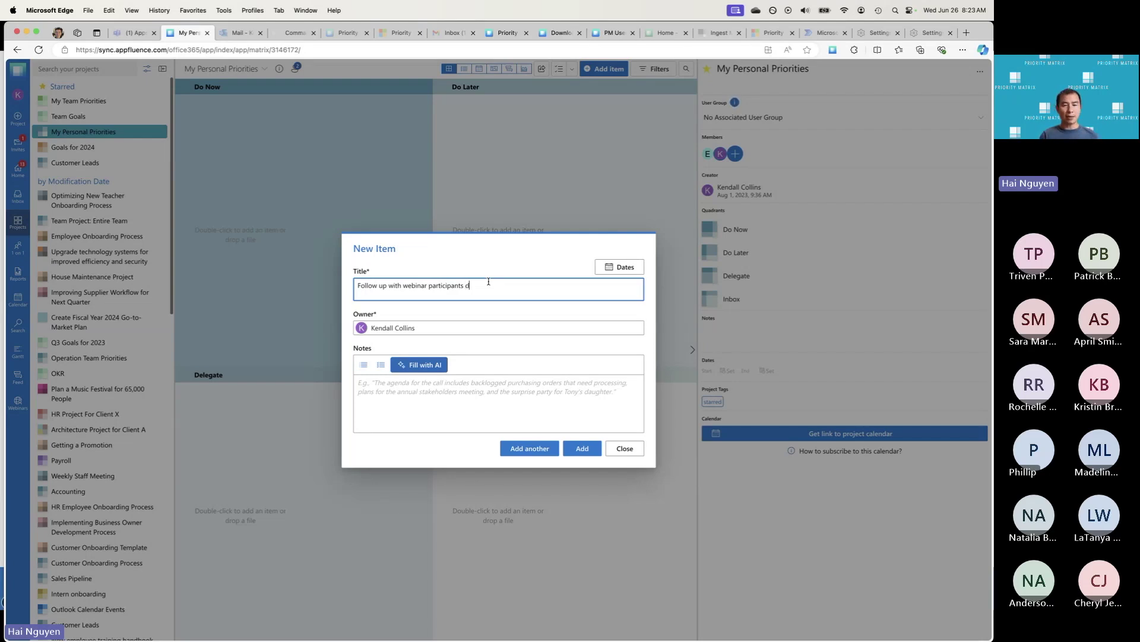
{"action": "type", "text": "ue tomorrow 2pm"}
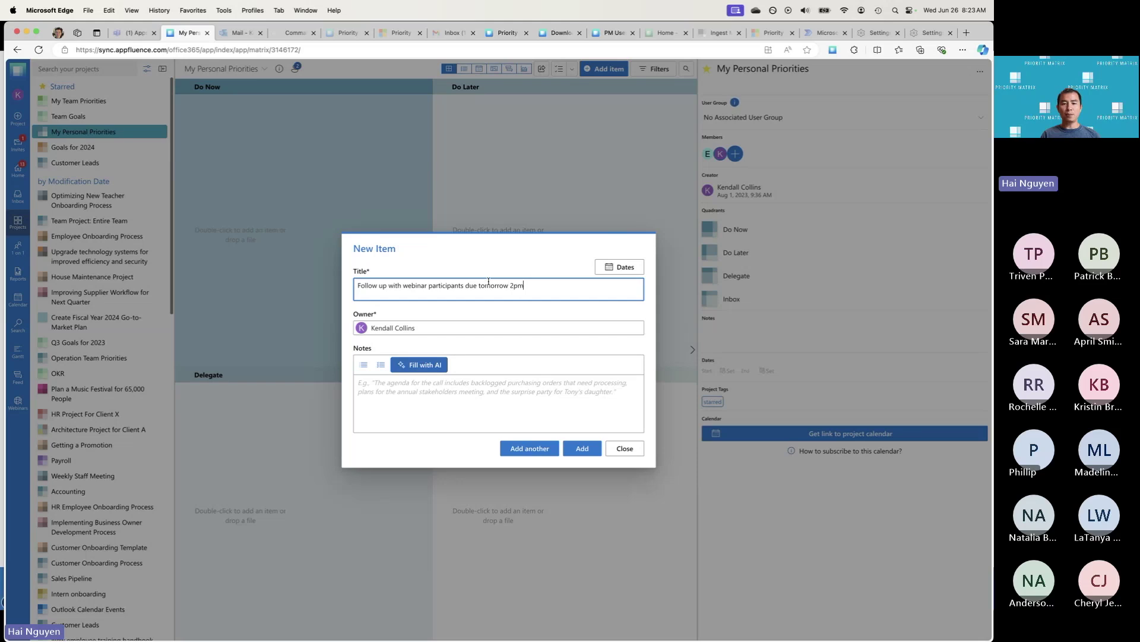
{"action": "left_click", "coordinate": [598, 451]}
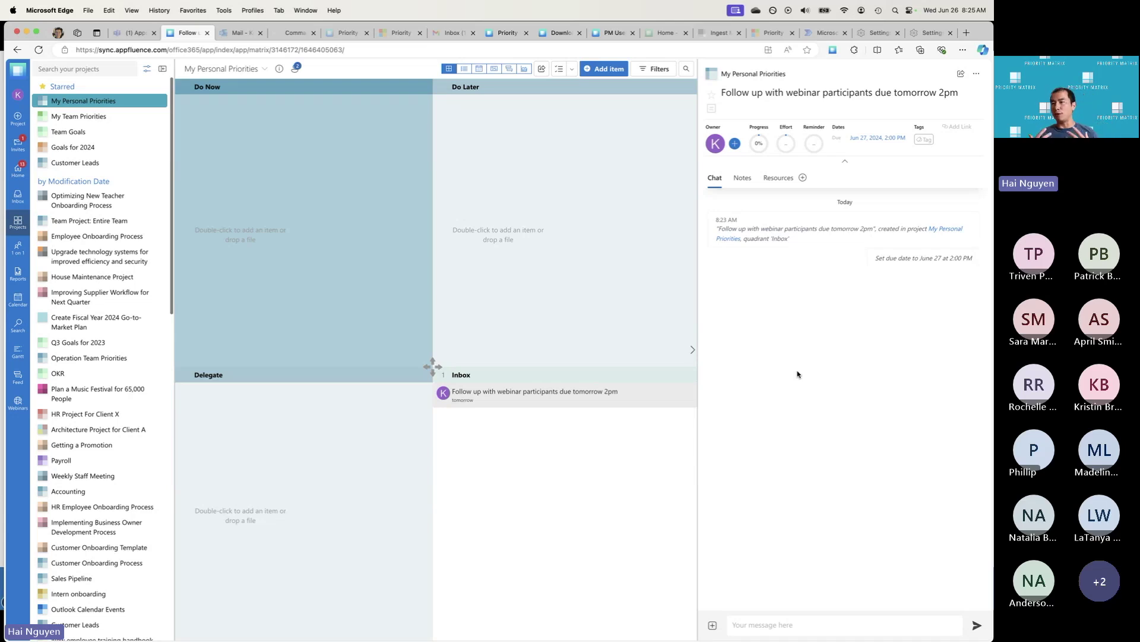
Step: Set a daily reminder on the webinar follow-up item by sending "remind me daily" in its chat
{"action": "left_click", "coordinate": [802, 622]}
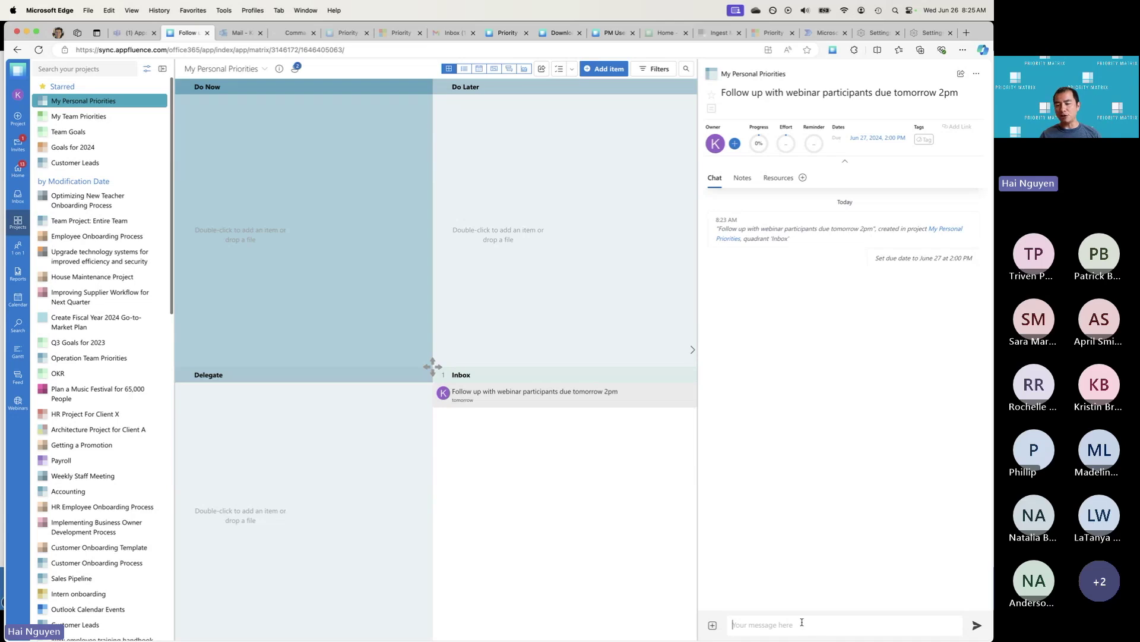
{"action": "type", "text": "remind me daily"}
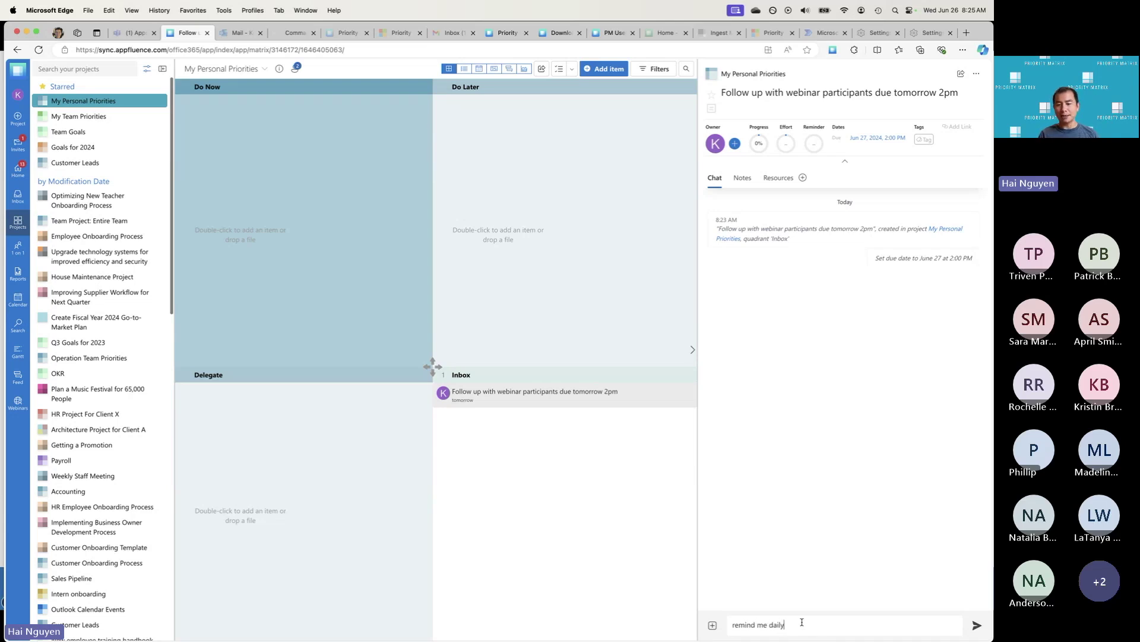
{"action": "key", "text": "Return"}
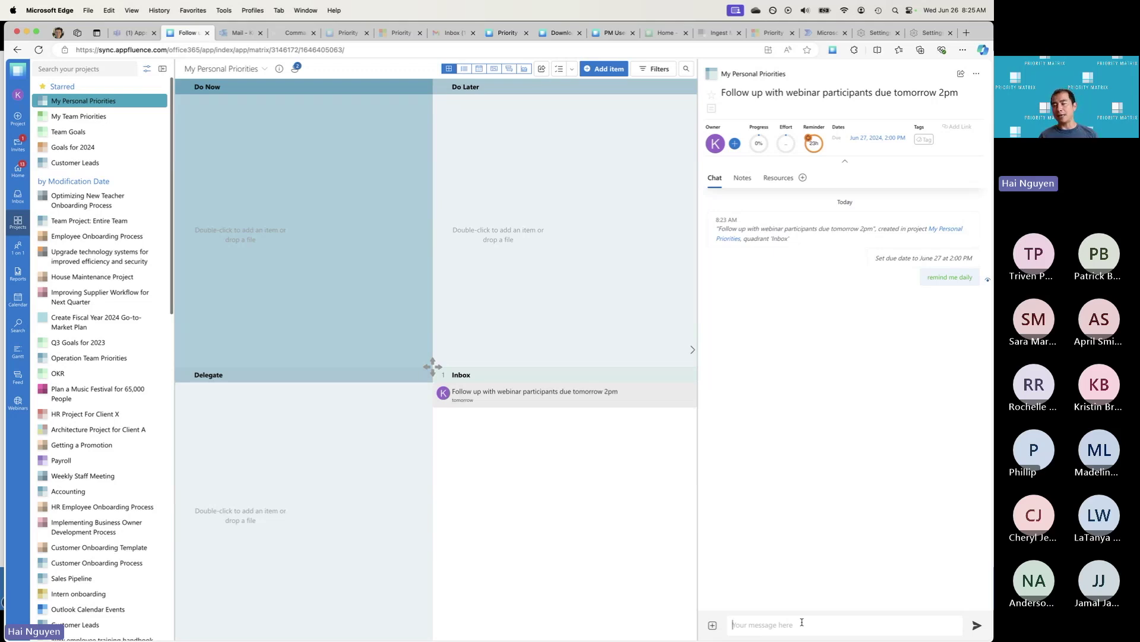
{"action": "left_click", "coordinate": [802, 622]}
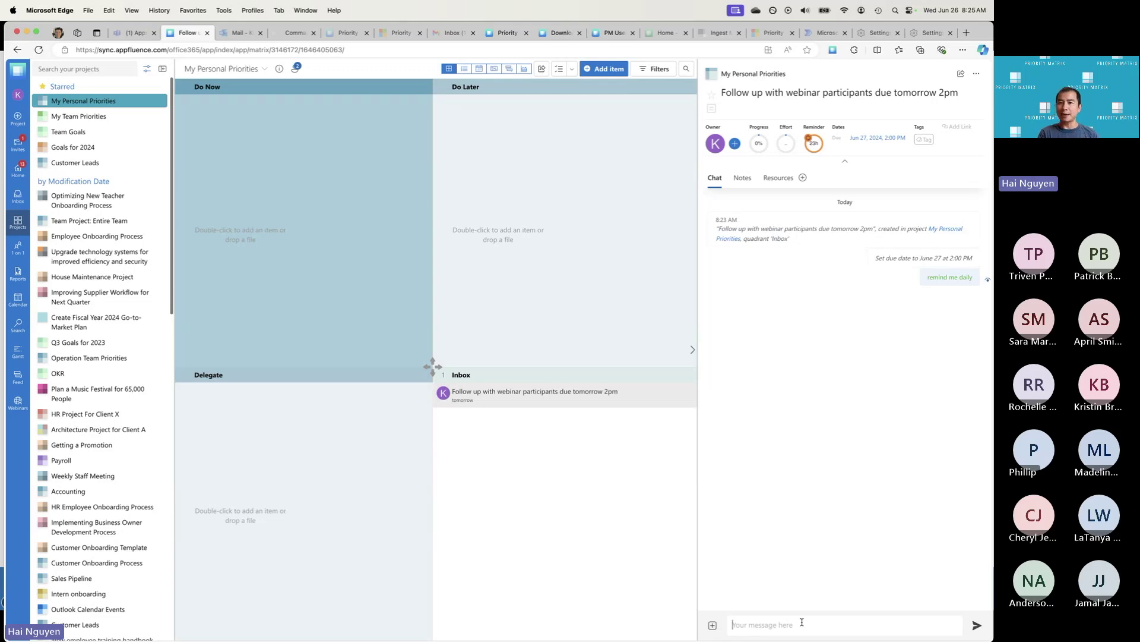
Step: Add the item "Make report for executive team due in 2 weeks" to the Inbox quadrant
{"action": "left_click", "coordinate": [669, 373]}
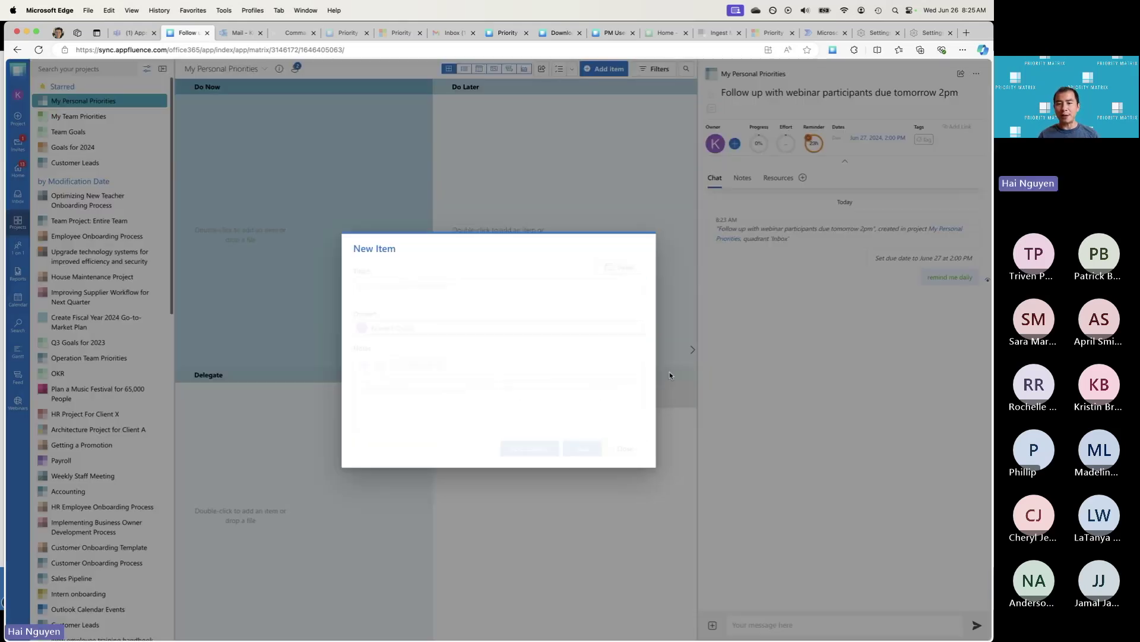
{"action": "type", "text": "Mk"}
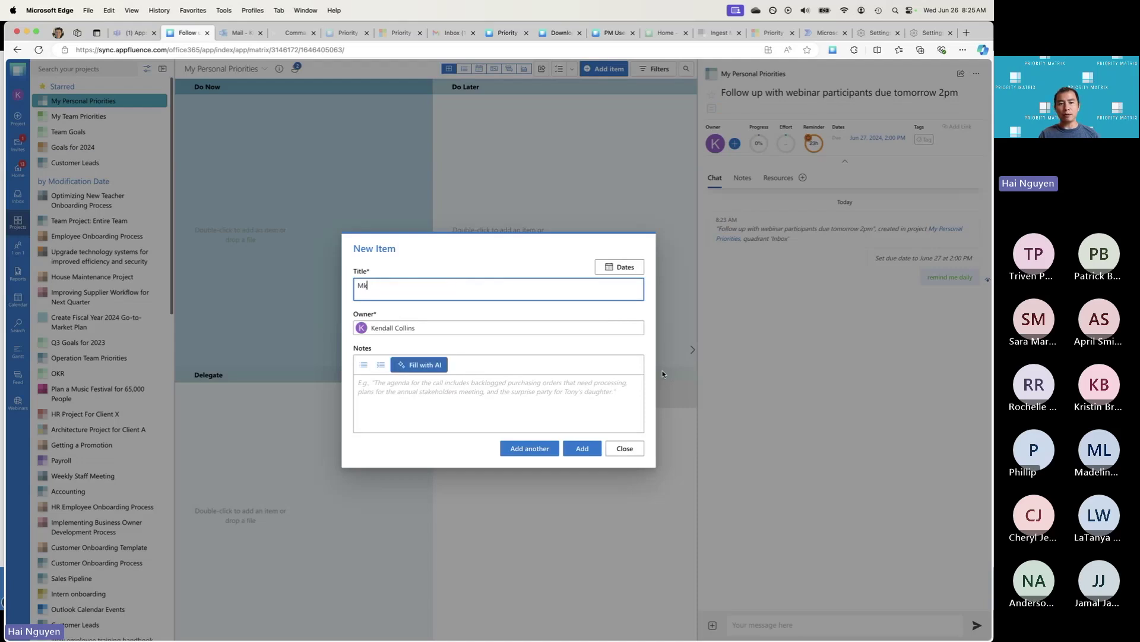
{"action": "type", "text": "ke report for executive team"}
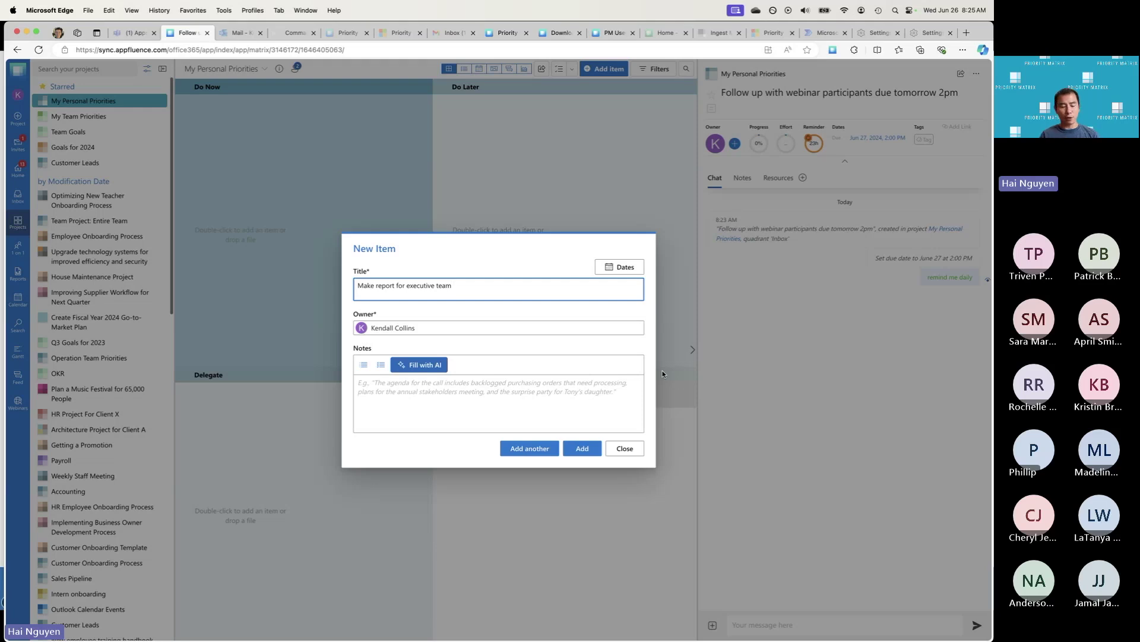
{"action": "type", "text": " due in 2 weeks"}
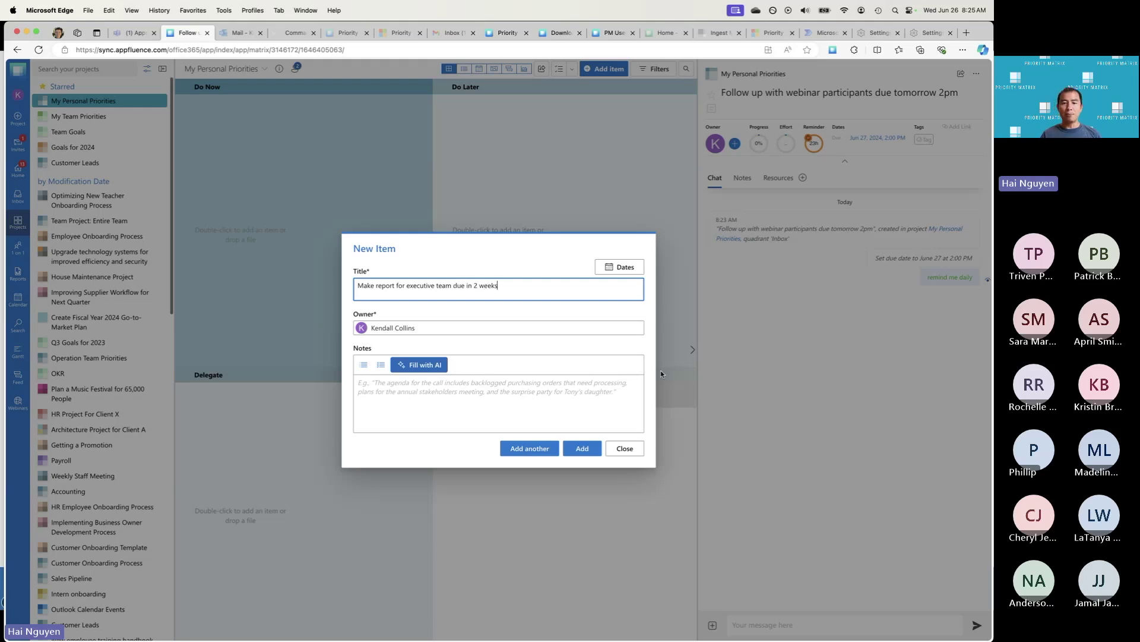
{"action": "left_click", "coordinate": [590, 448]}
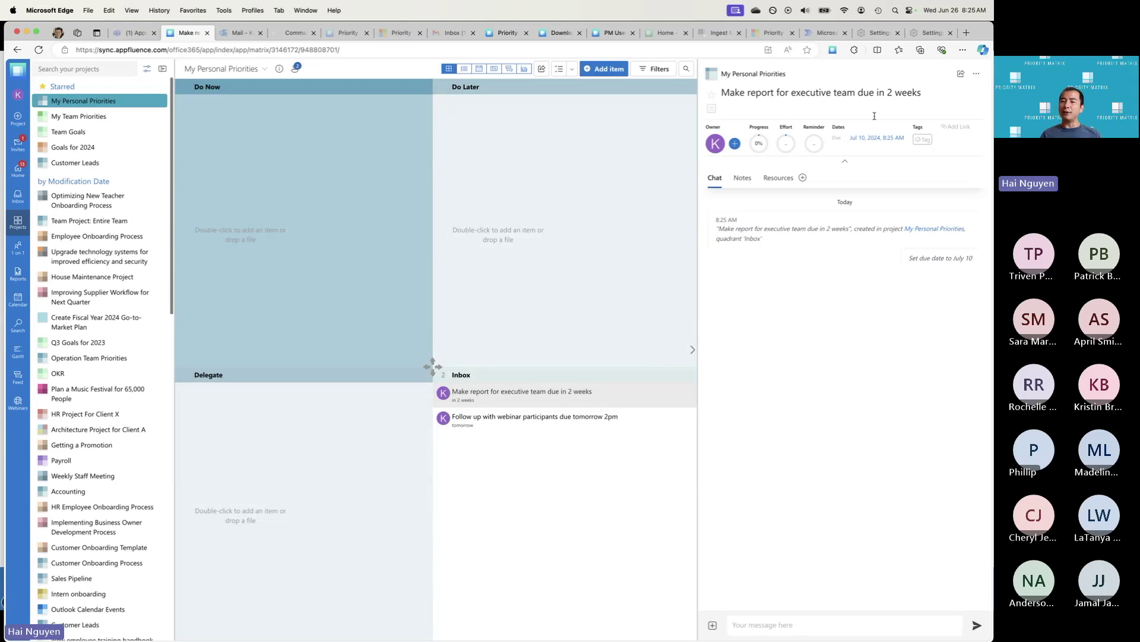
Step: Set a weekly reminder on the executive report item by sending "remind me weekly" in its chat
{"action": "left_click", "coordinate": [786, 621]}
{"action": "type", "text": "remid"}
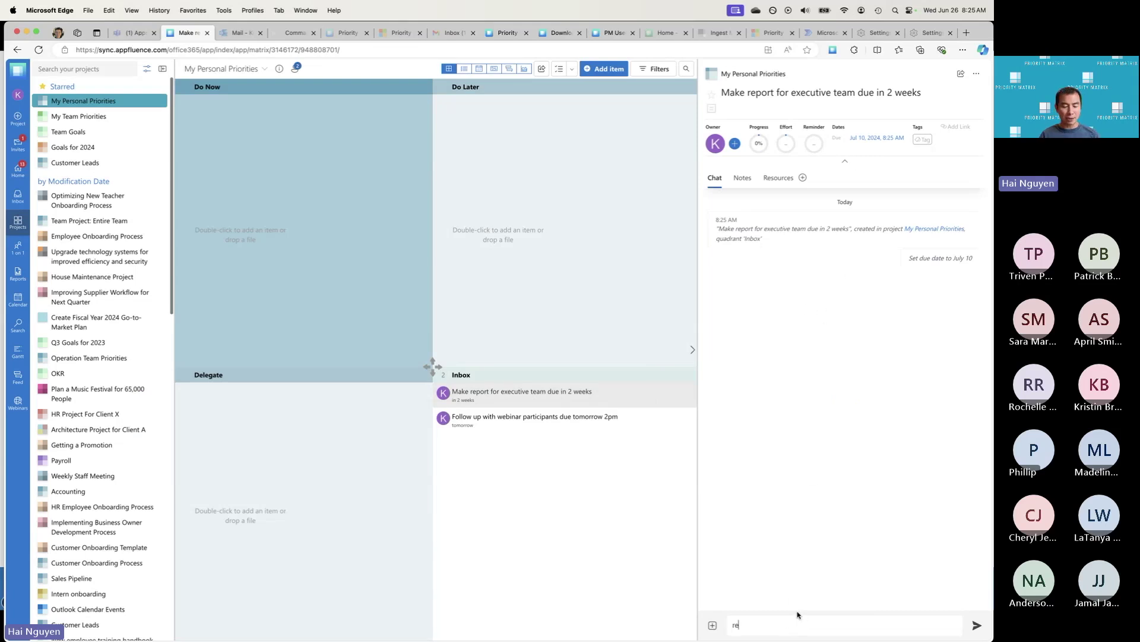
{"action": "key", "text": "BackSpace"}
{"action": "key", "text": "BackSpace"}
{"action": "type", "text": "nd "}
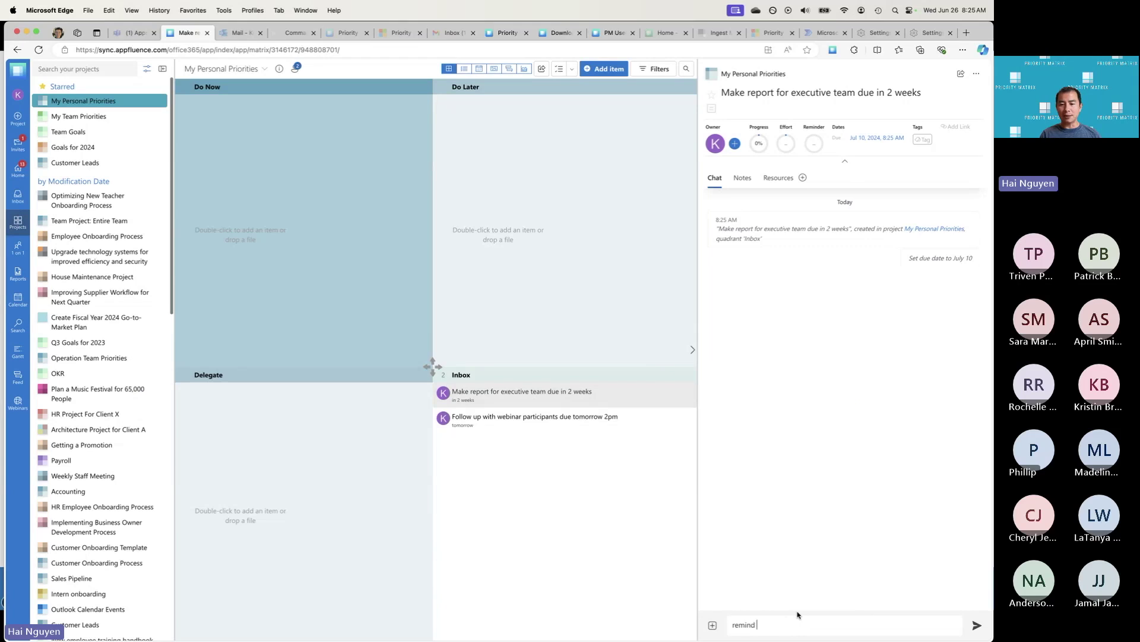
{"action": "type", "text": "me weekly"}
{"action": "key", "text": "Return"}
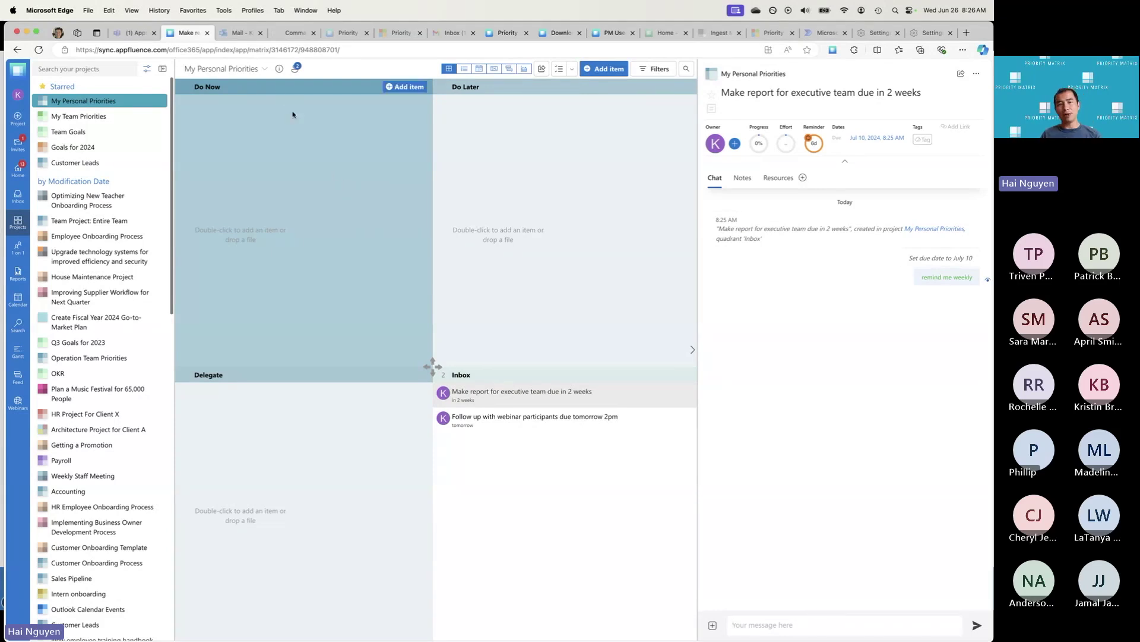
Step: Switch to Outlook and start prioritizing the "Roofing customer request" email with the Priority Matrix add-in
{"action": "left_click", "coordinate": [239, 34]}
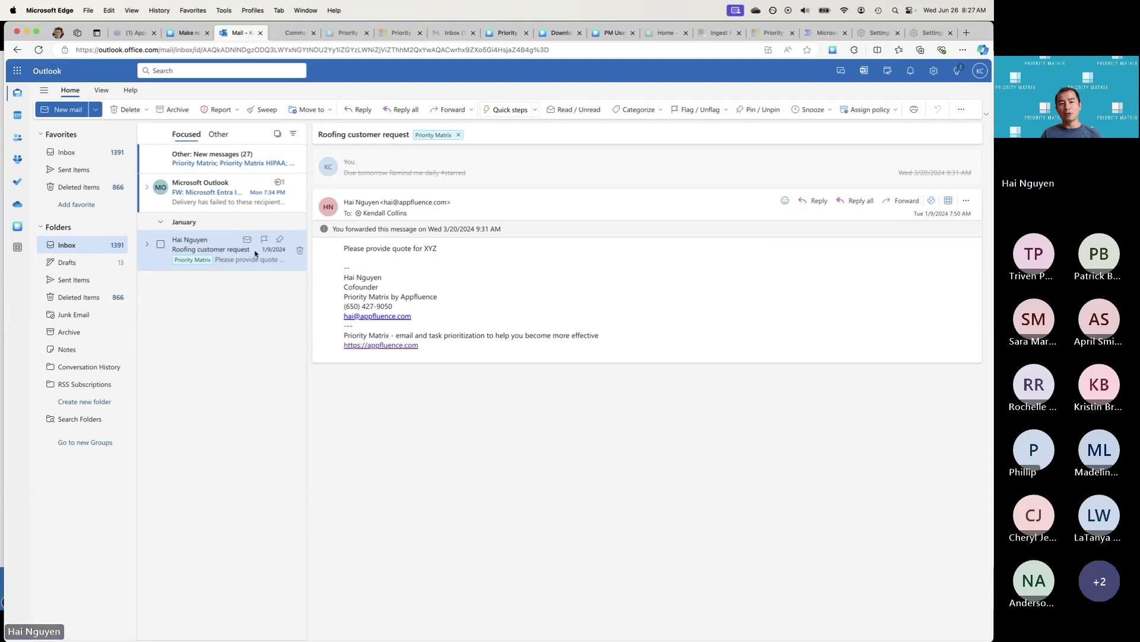
{"action": "left_click", "coordinate": [950, 203]}
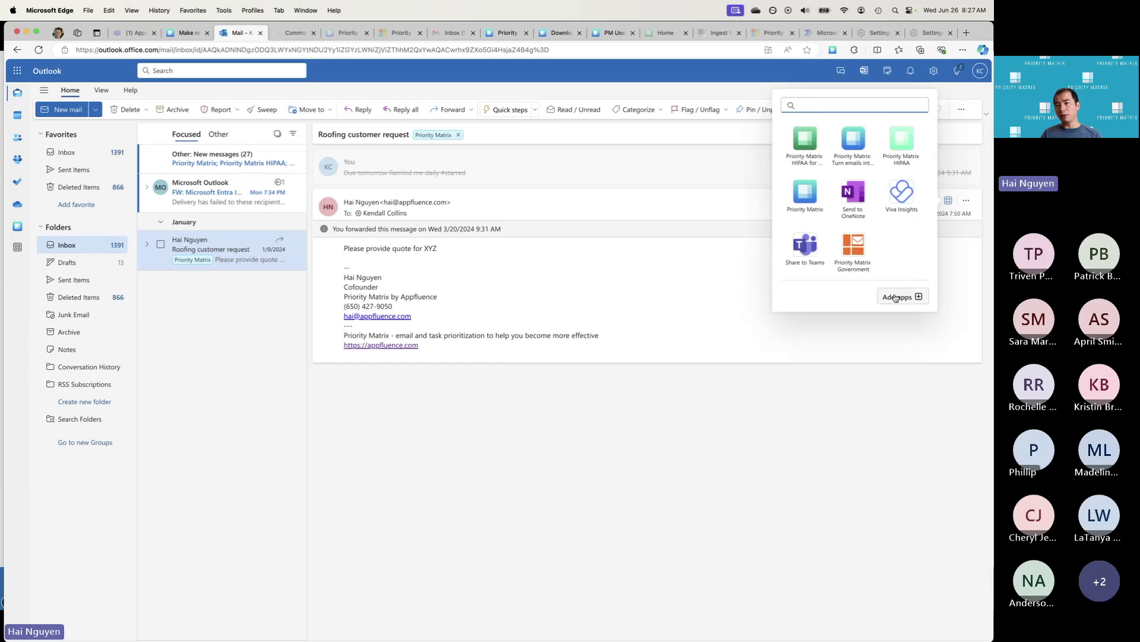
{"action": "left_click", "coordinate": [860, 147]}
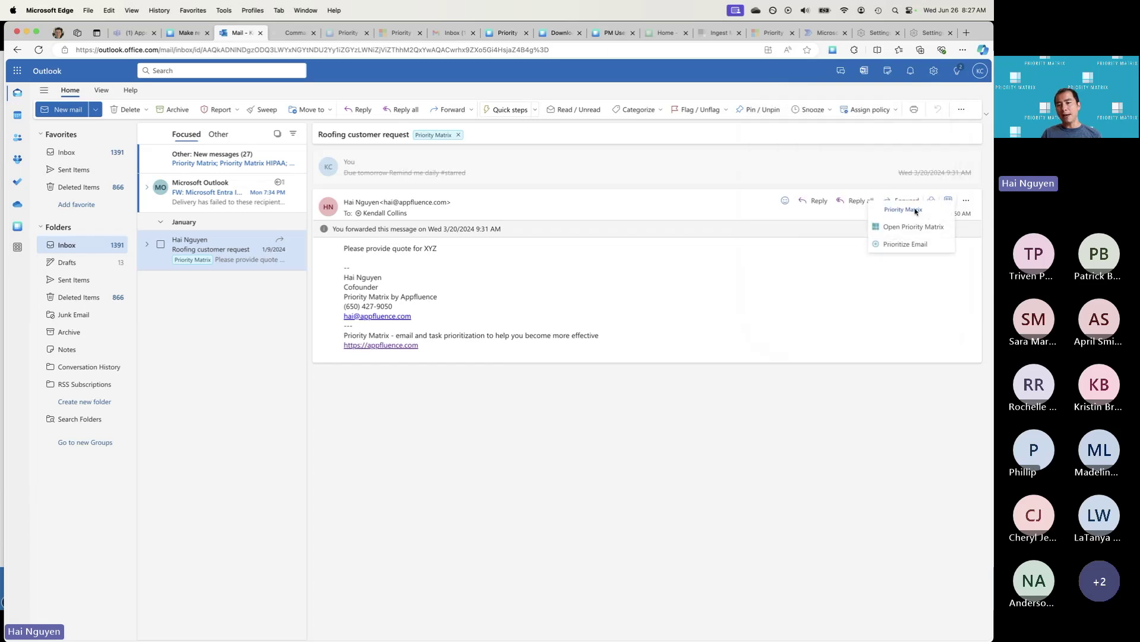
{"action": "left_click", "coordinate": [915, 246]}
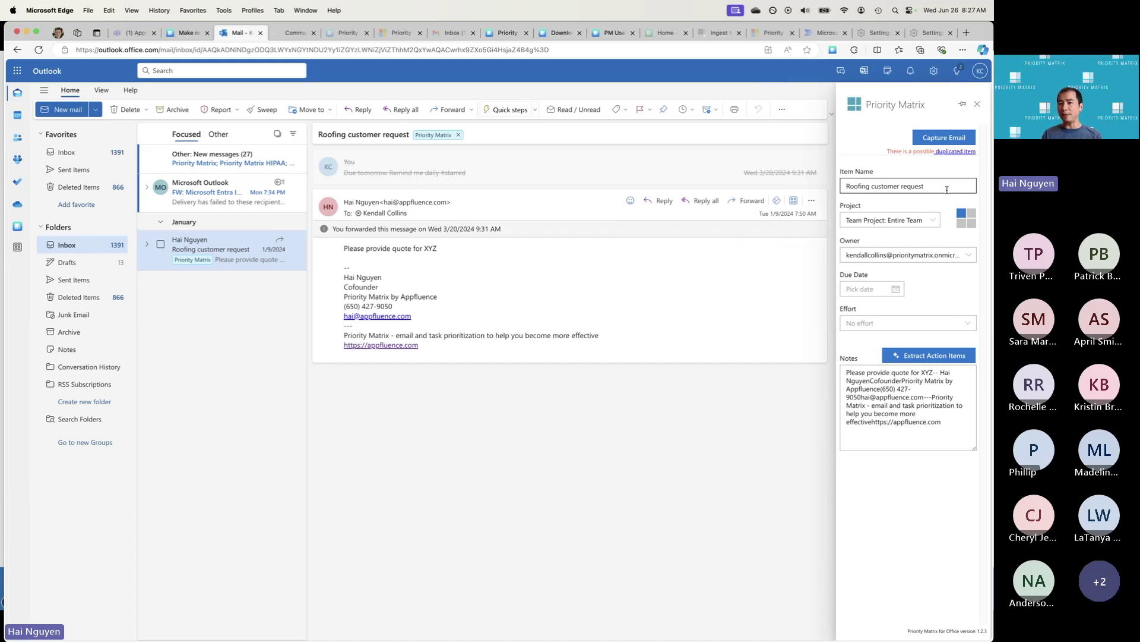
Step: Choose "Team Project: Entire Team" as the project for the roofing request item
{"action": "left_click", "coordinate": [938, 221]}
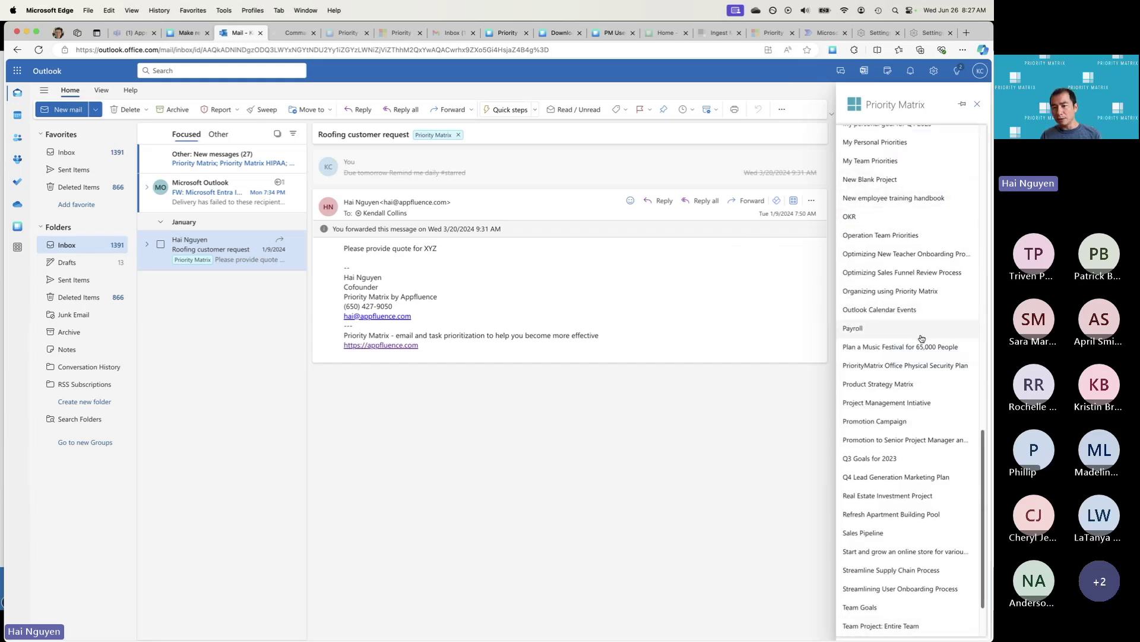
{"action": "scroll", "coordinate": [911, 365], "scroll_direction": "down", "scroll_amount": 3}
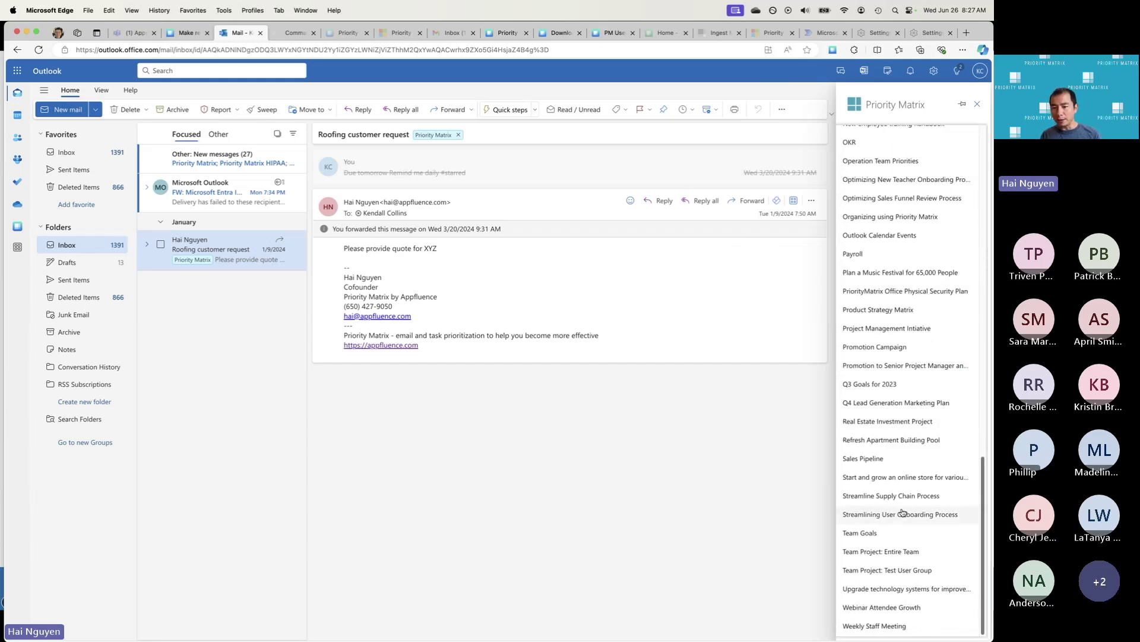
{"action": "scroll", "coordinate": [907, 412], "scroll_direction": "up", "scroll_amount": 1}
{"action": "scroll", "coordinate": [907, 412], "scroll_direction": "up", "scroll_amount": 20}
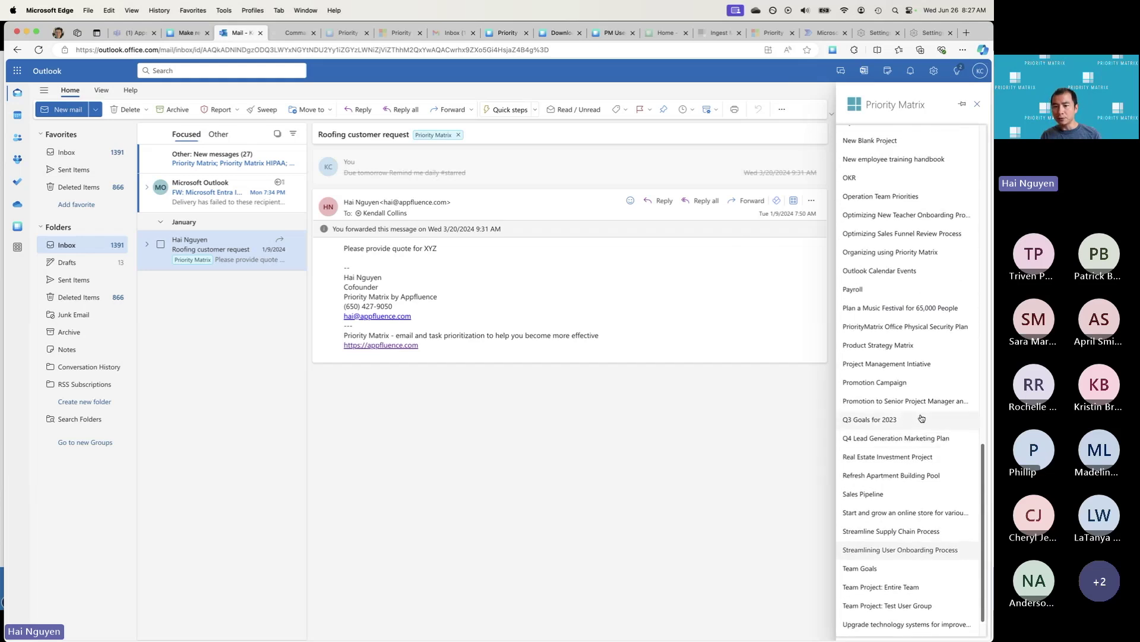
{"action": "scroll", "coordinate": [925, 407], "scroll_direction": "up", "scroll_amount": 5}
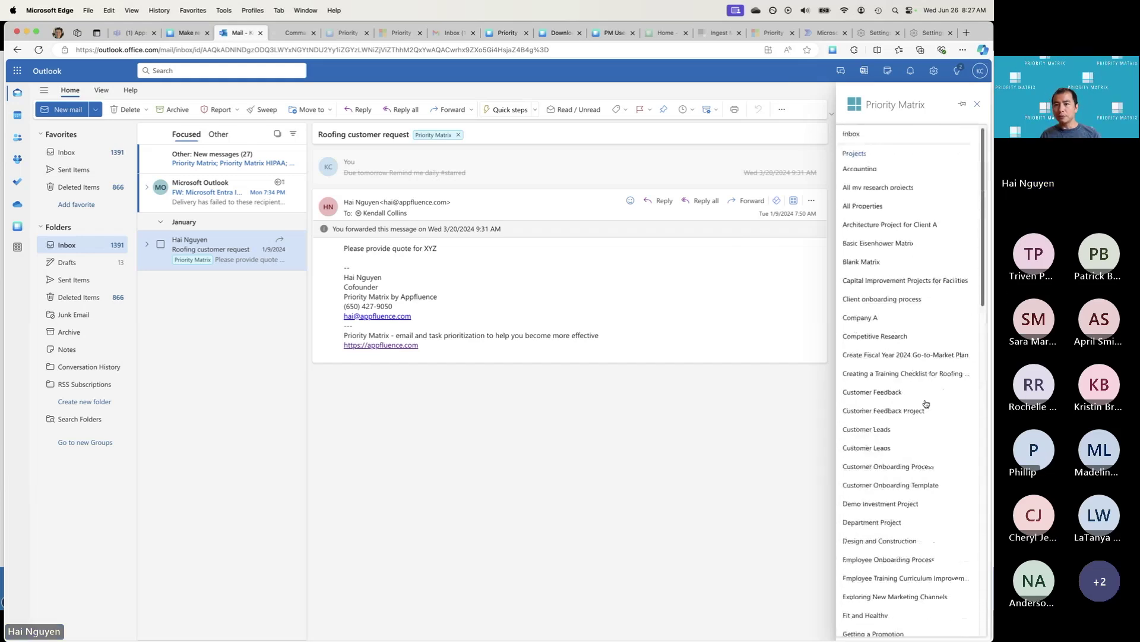
{"action": "scroll", "coordinate": [927, 427], "scroll_direction": "down", "scroll_amount": 20}
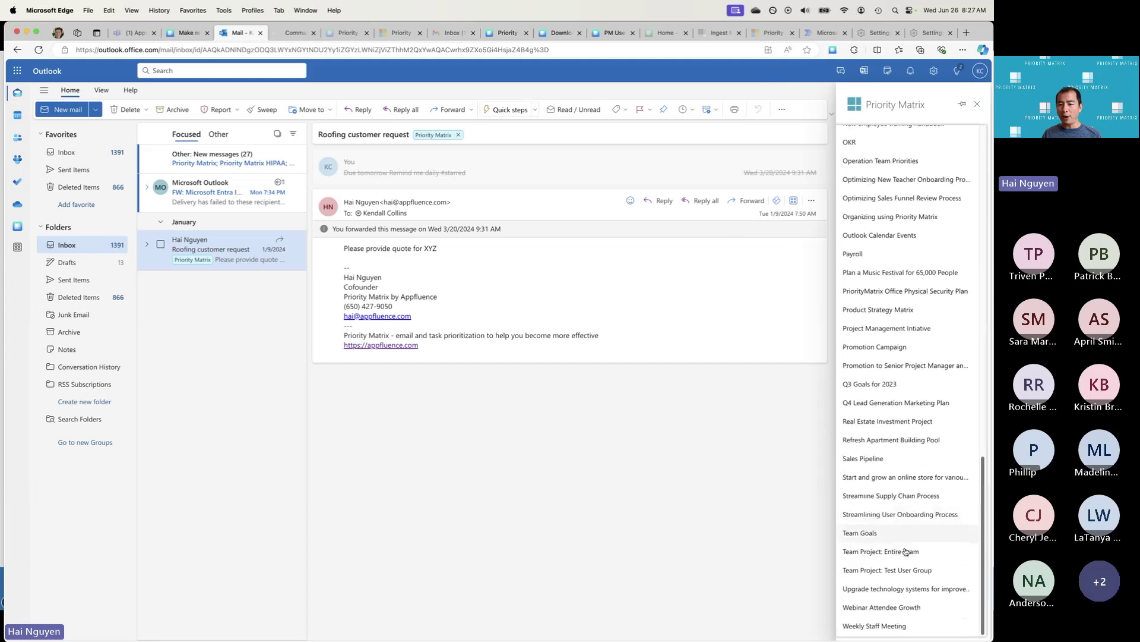
{"action": "left_click", "coordinate": [912, 554]}
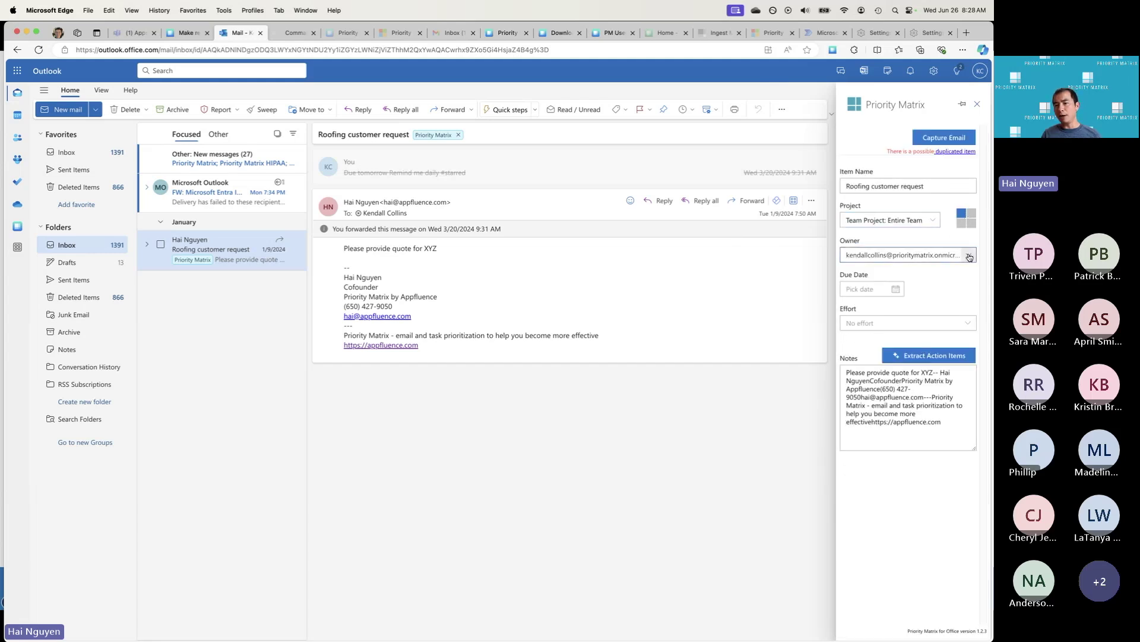
Step: Capture the roofing email as an item owned by a teammate from the project's users and due 06/30/24
{"action": "left_click", "coordinate": [909, 255]}
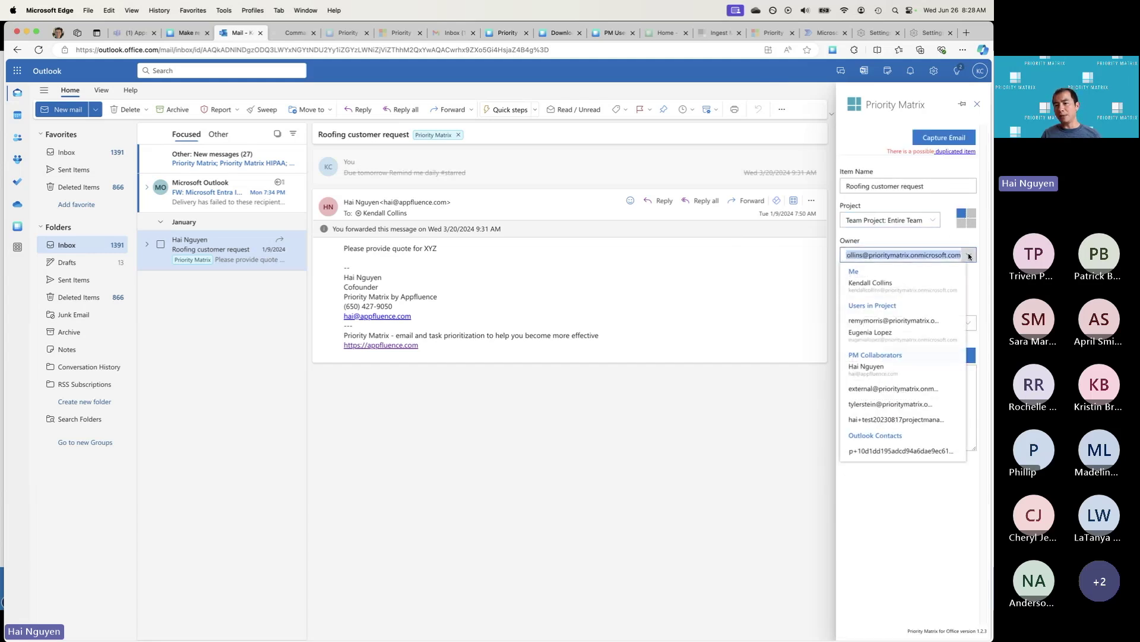
{"action": "left_click", "coordinate": [921, 337]}
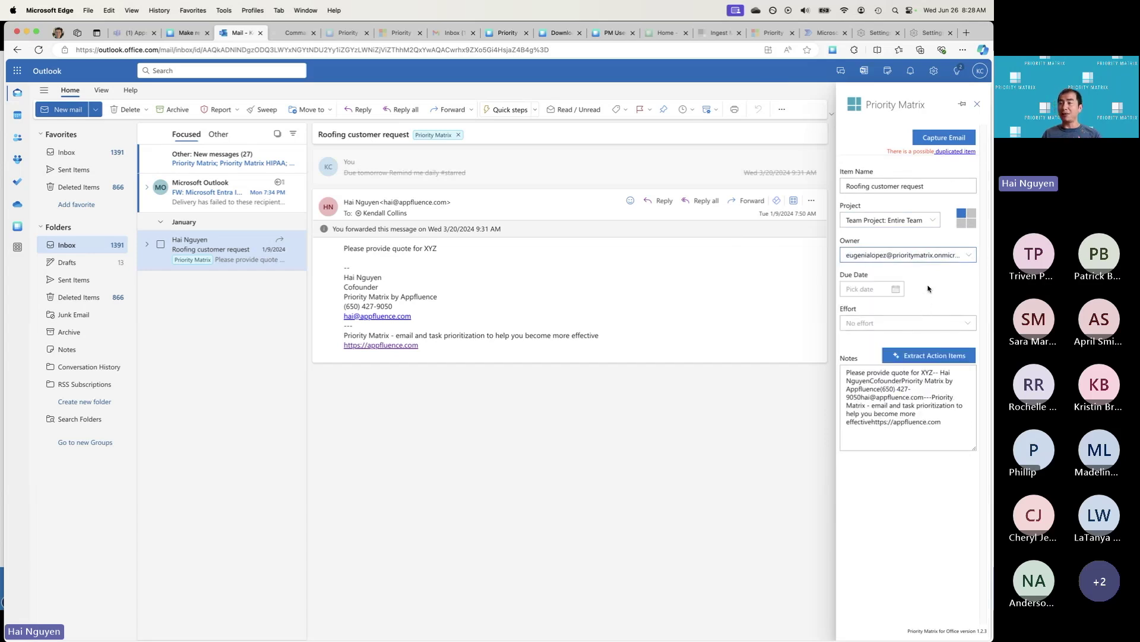
{"action": "left_click", "coordinate": [895, 288]}
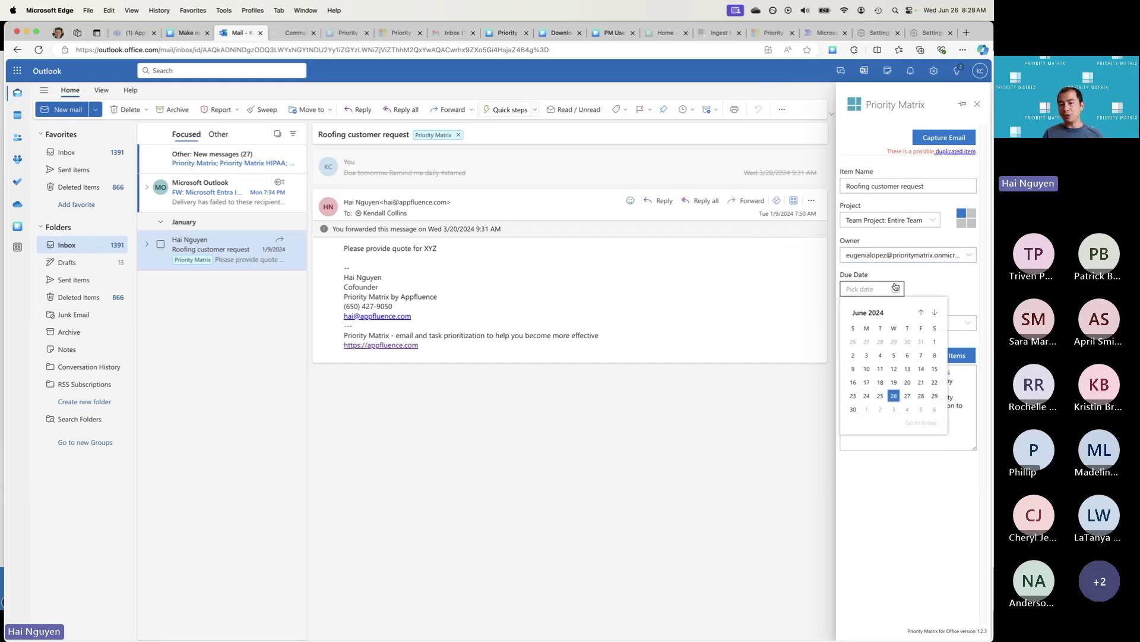
{"action": "left_click", "coordinate": [853, 410]}
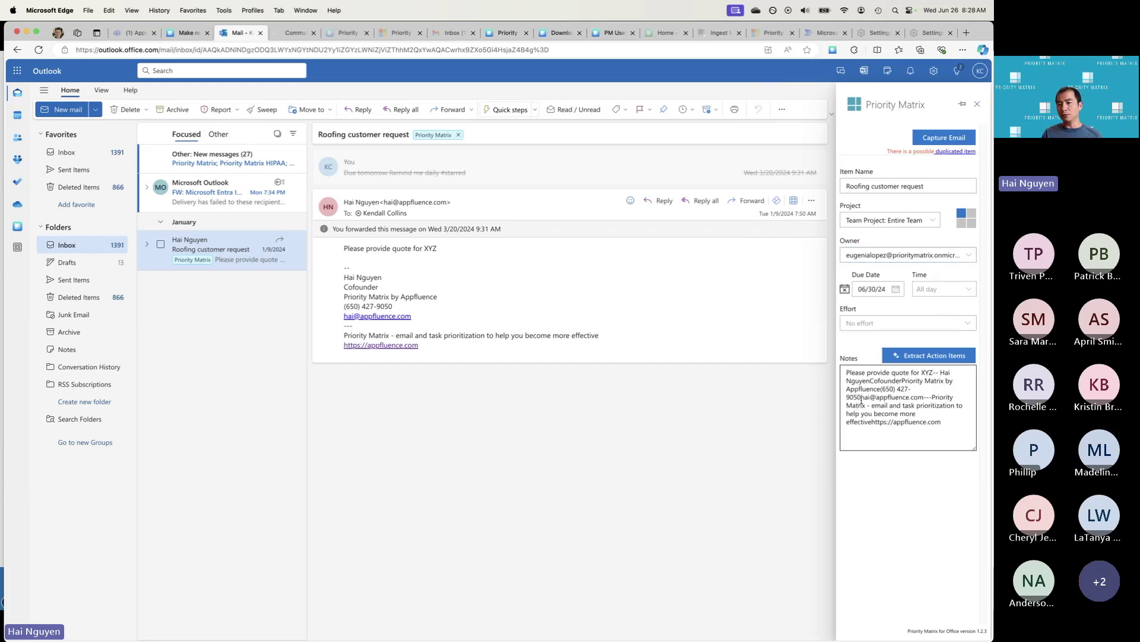
{"action": "left_click", "coordinate": [941, 138]}
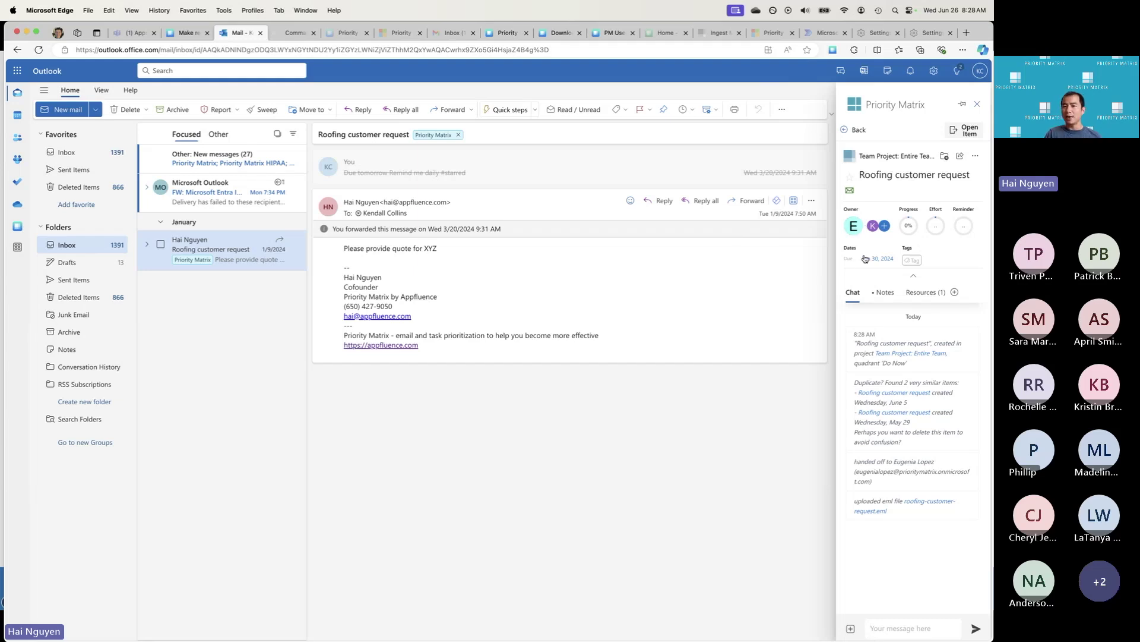
Step: Check the captured roofing item's resources and send "remind everyone weekly" in its chat
{"action": "left_click", "coordinate": [926, 292]}
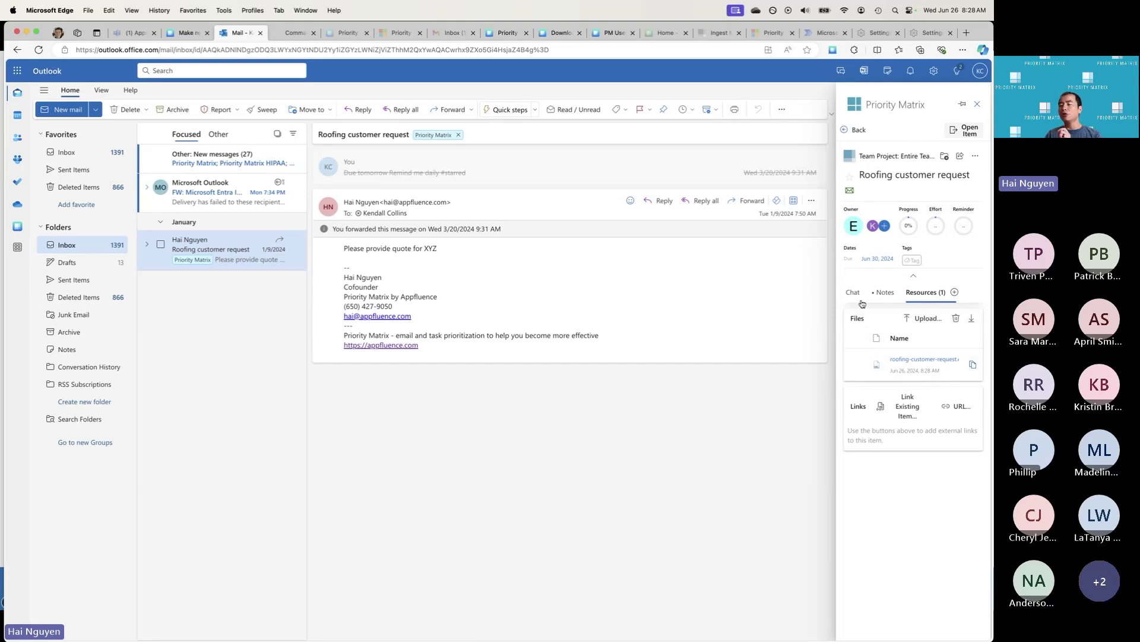
{"action": "left_click", "coordinate": [852, 285]}
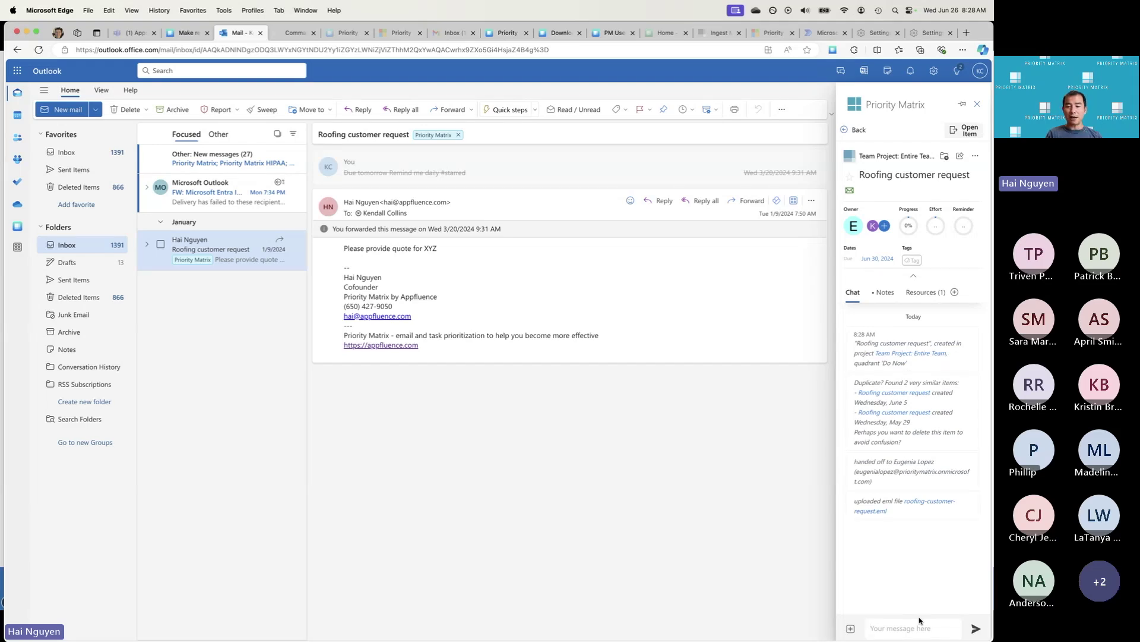
{"action": "type", "text": "remind"}
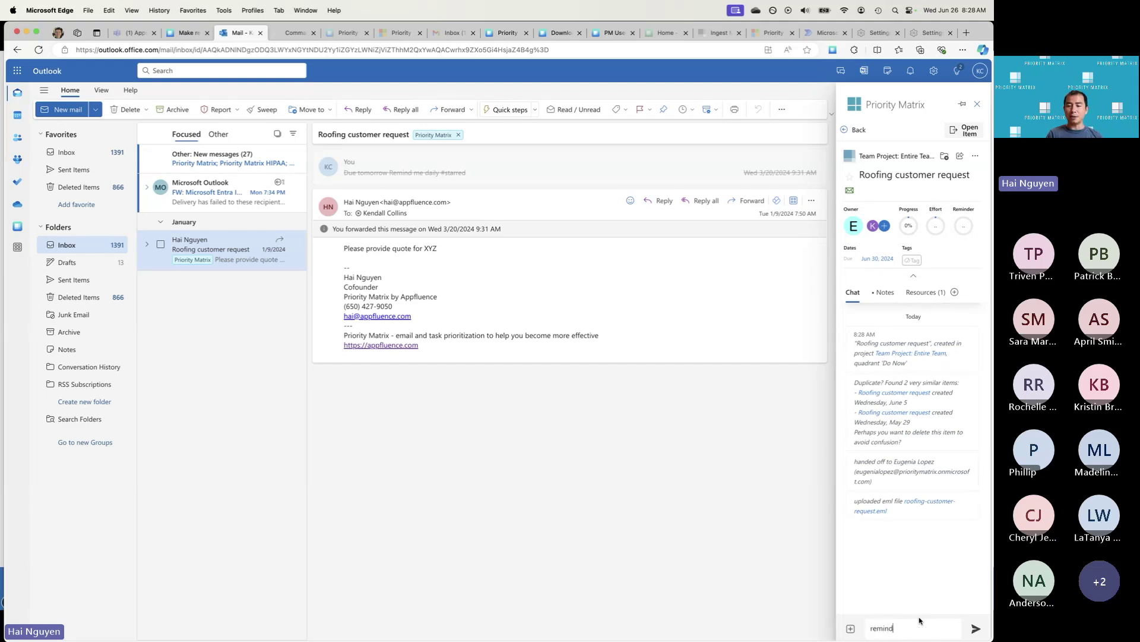
{"action": "type", "text": " everyone weekly"}
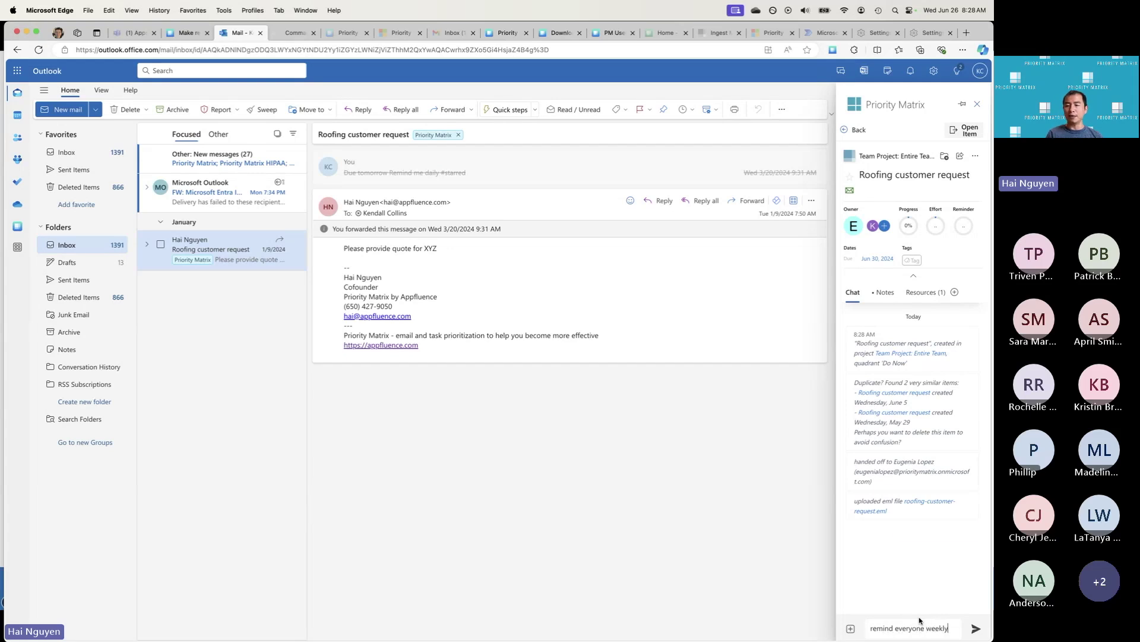
{"action": "key", "text": "Return"}
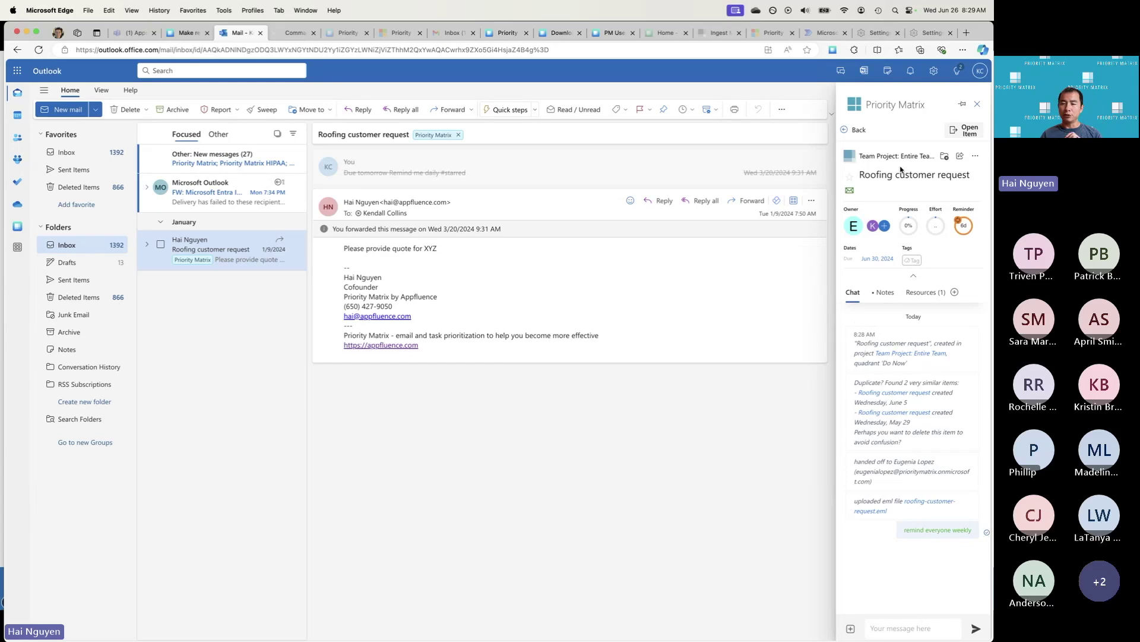
{"action": "left_click", "coordinate": [977, 105]}
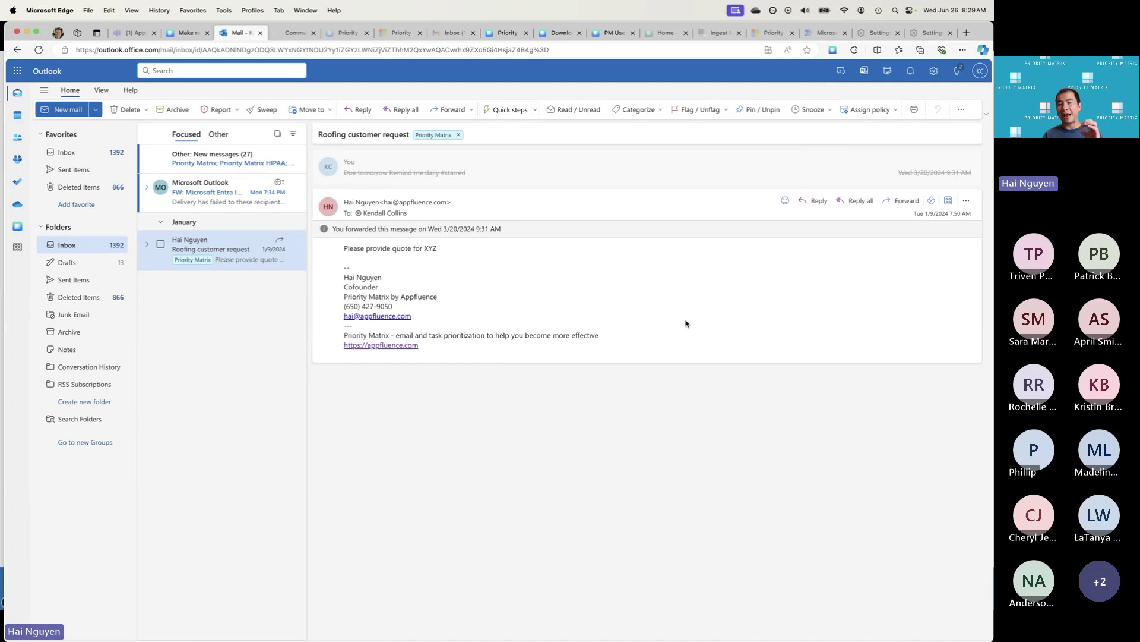
Step: Reopen the Priority Matrix add-in on the email and attach the email to the existing "Fw: Roofing customer request" Inbox item
{"action": "left_click", "coordinate": [949, 202]}
{"action": "left_click", "coordinate": [854, 150]}
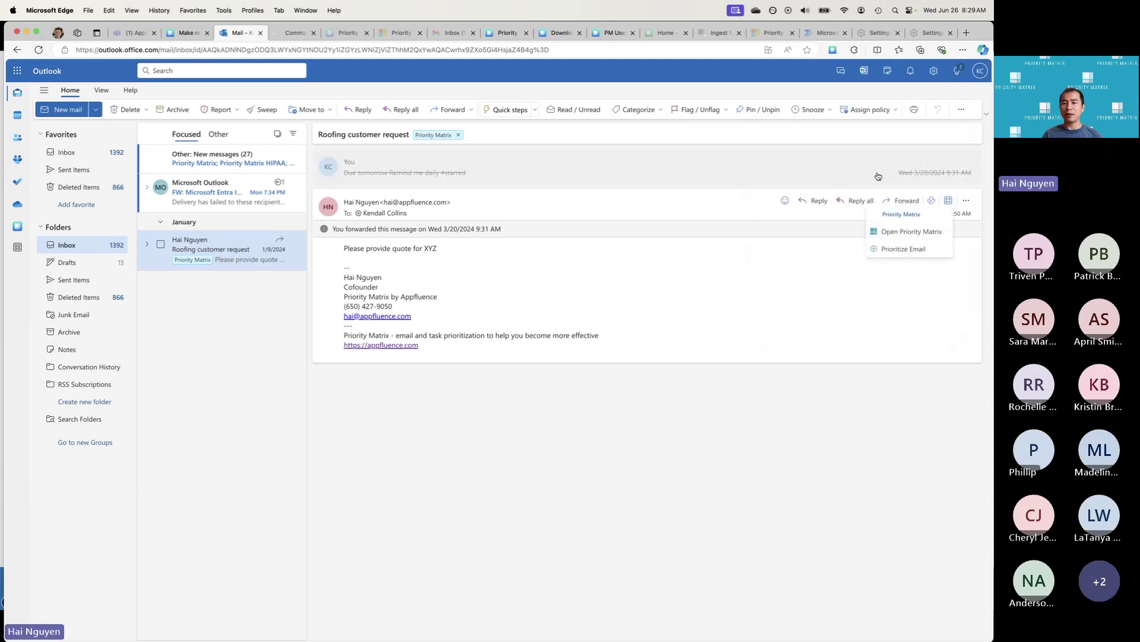
{"action": "left_click", "coordinate": [897, 237]}
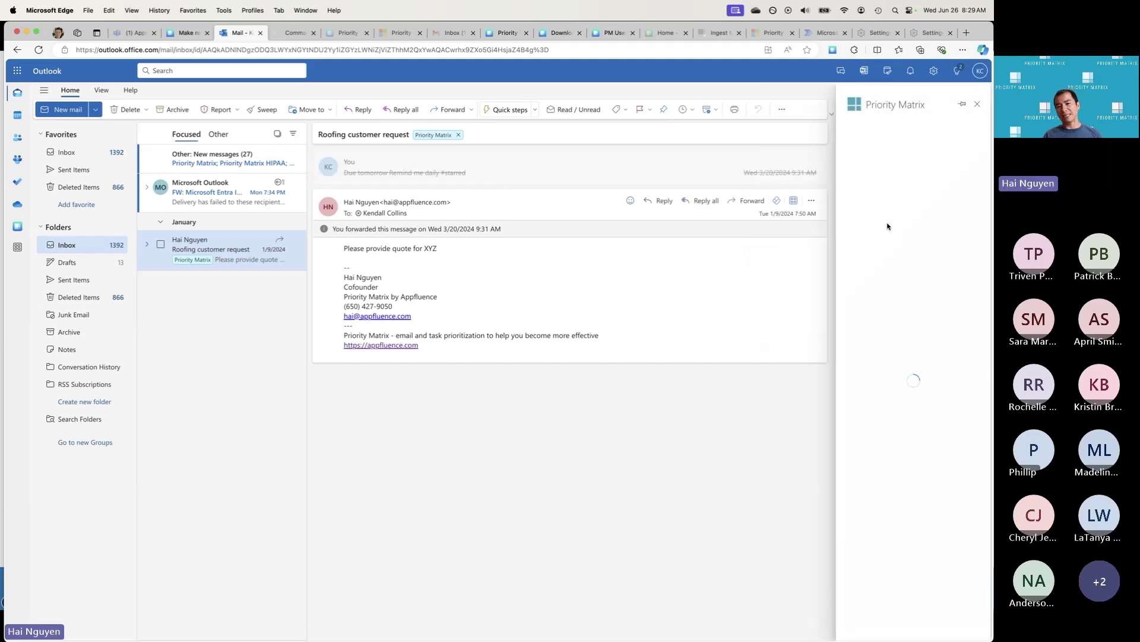
{"action": "left_click", "coordinate": [882, 238]}
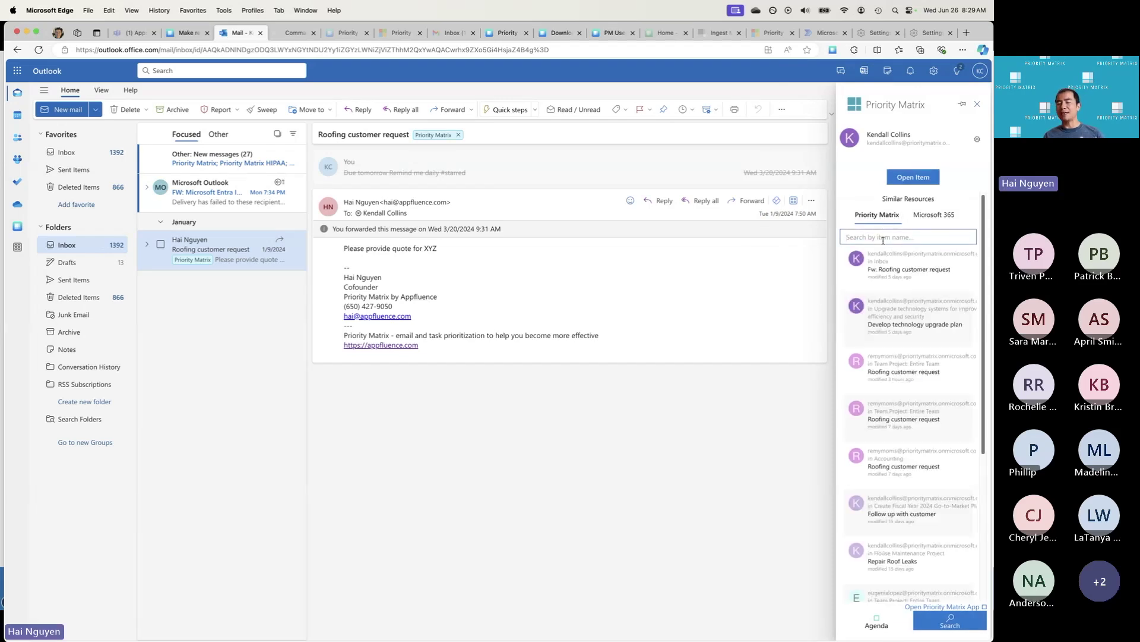
{"action": "mouse_move", "coordinate": [926, 262]}
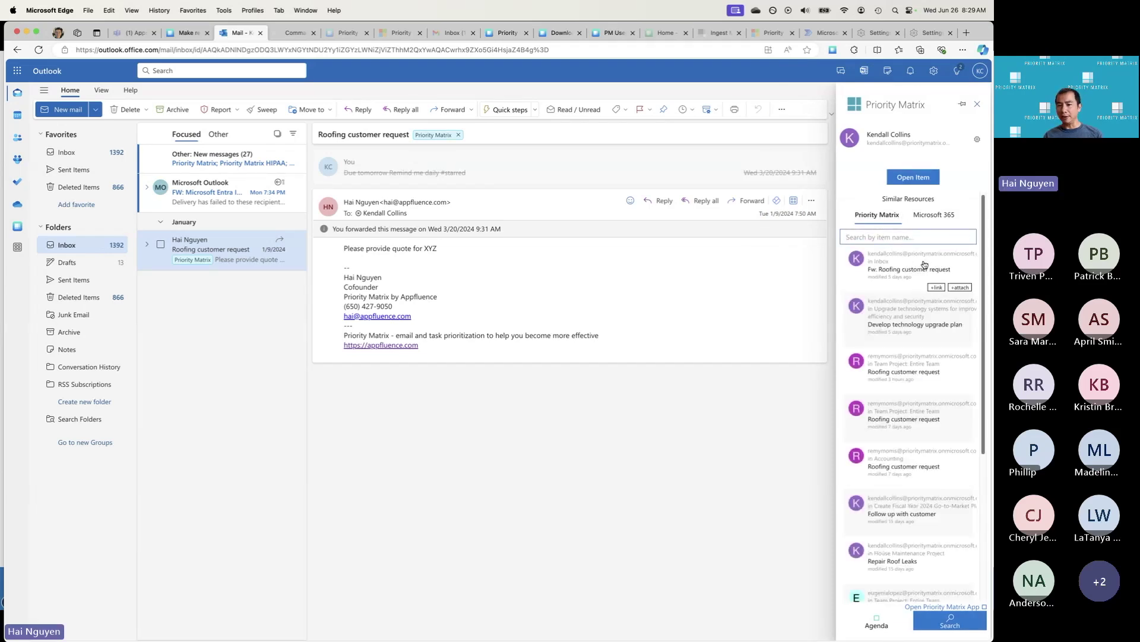
{"action": "left_click", "coordinate": [961, 288]}
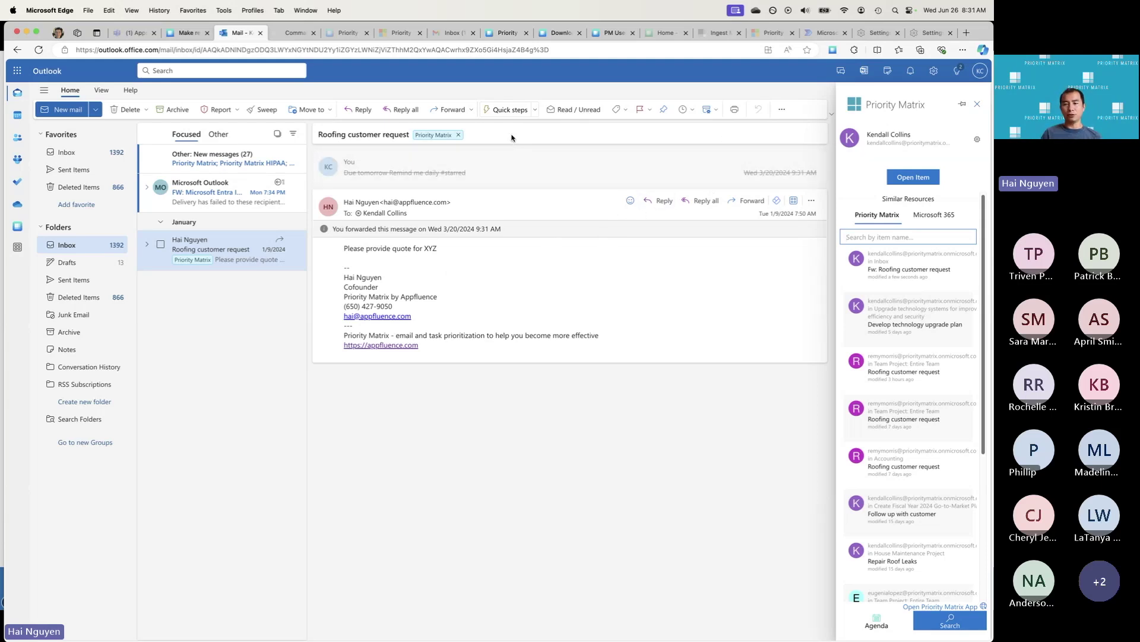
Step: Switch to Priority Matrix to view its Inbox and return to the email in Outlook
{"action": "left_click", "coordinate": [187, 34]}
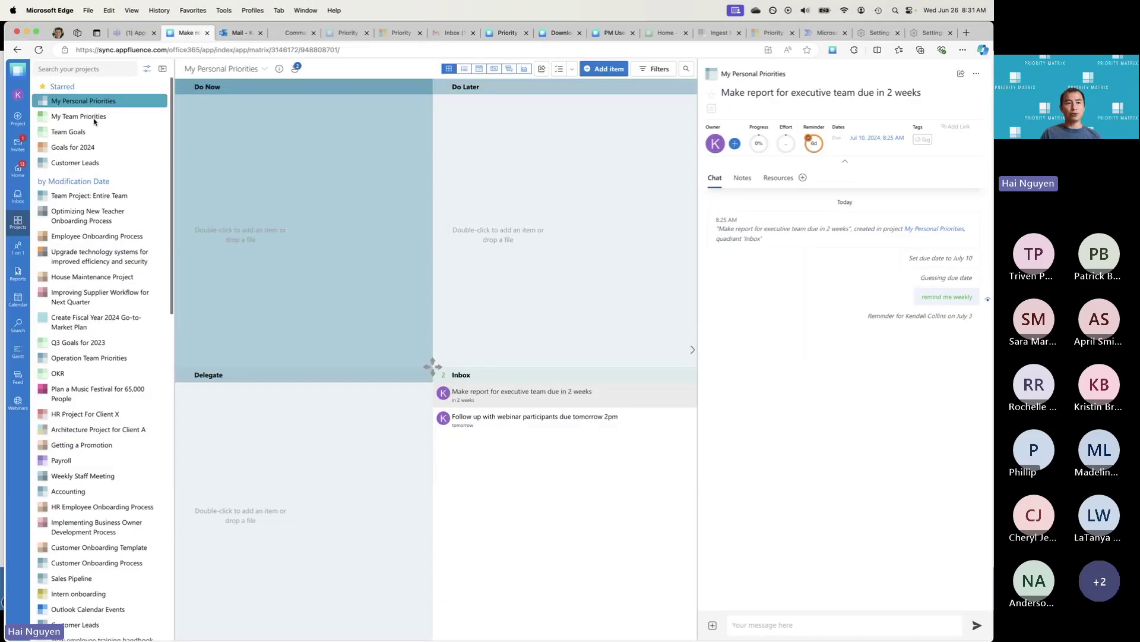
{"action": "left_click", "coordinate": [18, 196]}
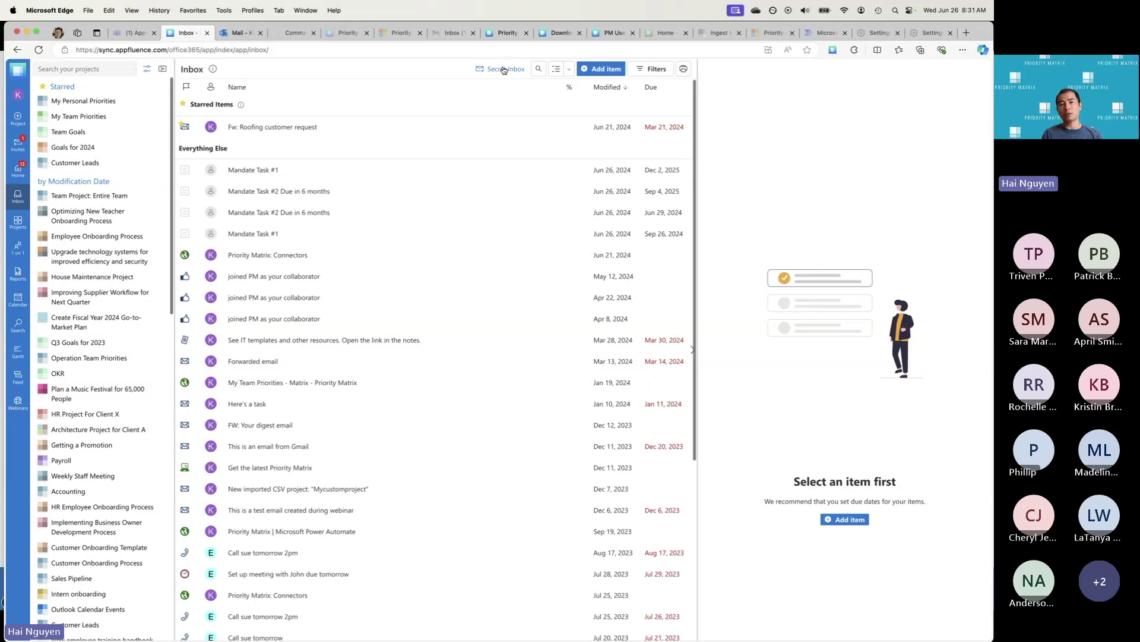
{"action": "left_click", "coordinate": [242, 35]}
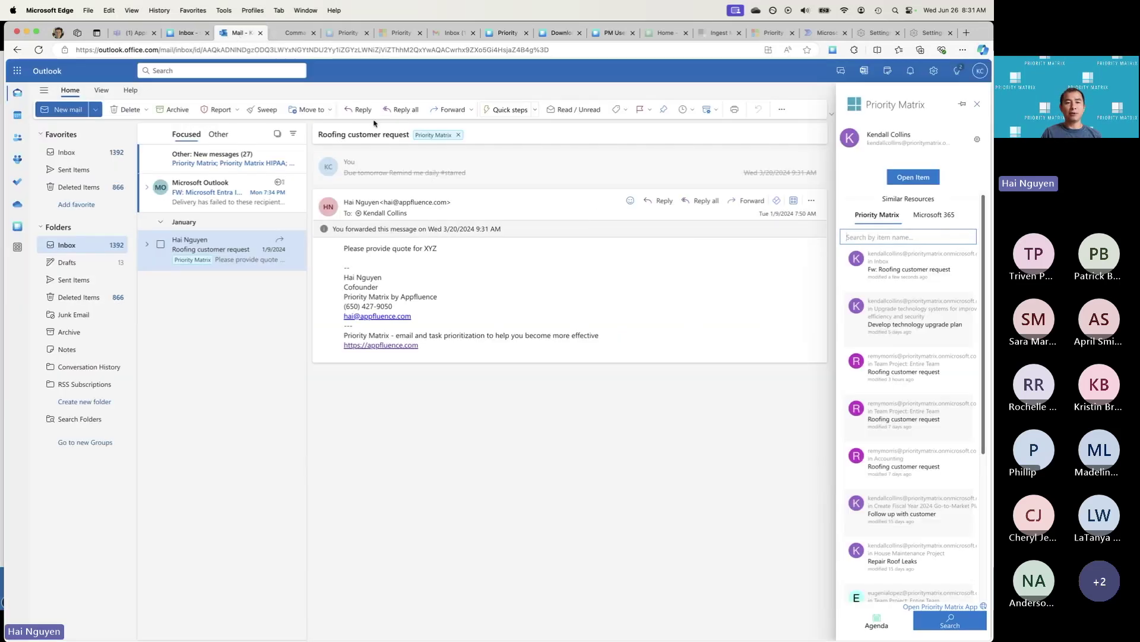
Step: Close the add-in and start forwarding the roofing request email to the suggested Priority Matrix inbox address
{"action": "left_click", "coordinate": [978, 104]}
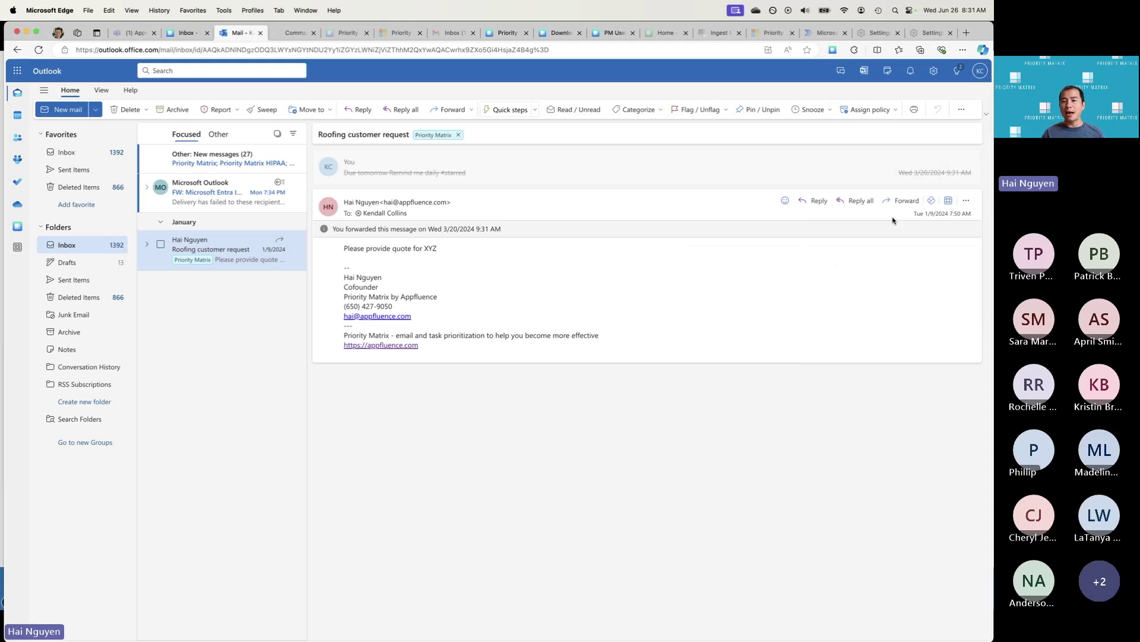
{"action": "left_click", "coordinate": [902, 201]}
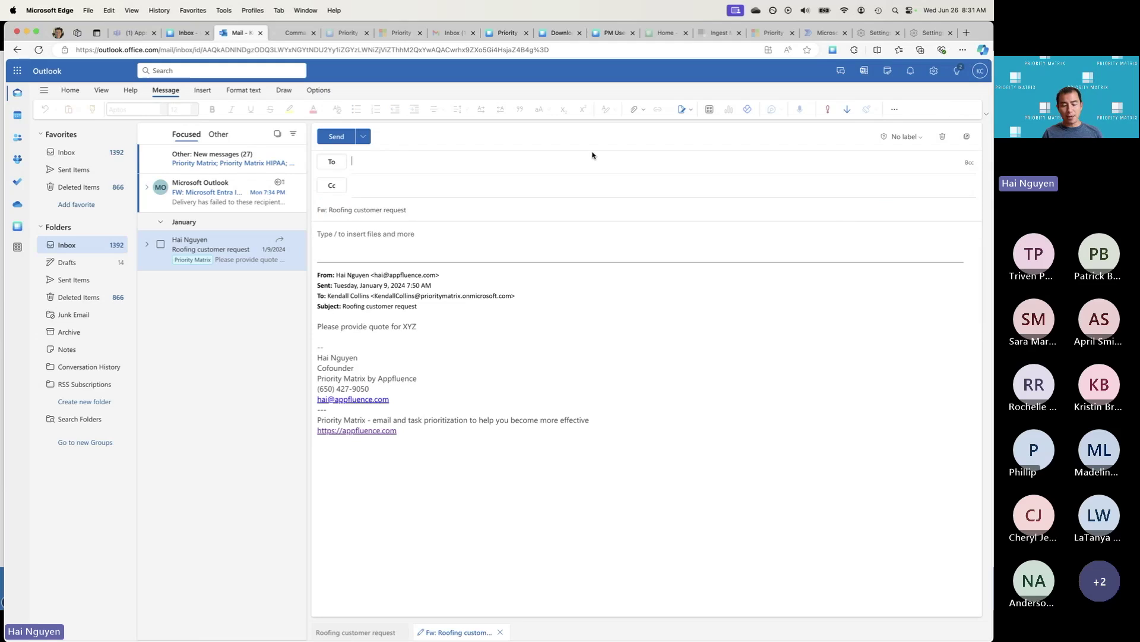
{"action": "type", "text": "inbox"}
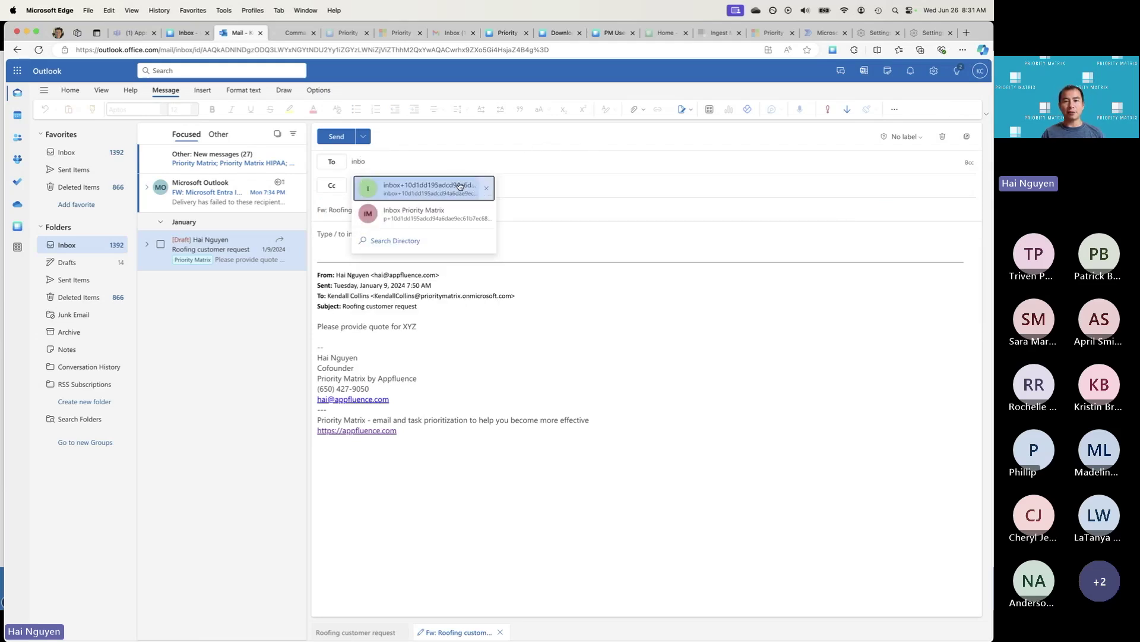
{"action": "left_click", "coordinate": [453, 181]}
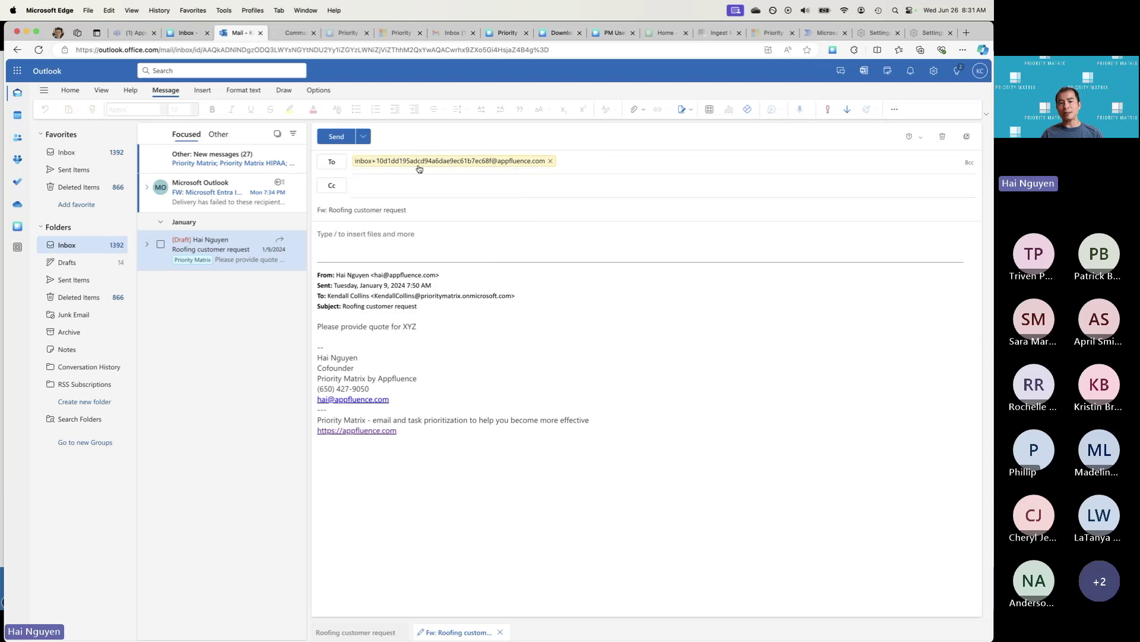
{"action": "mouse_move", "coordinate": [419, 168]}
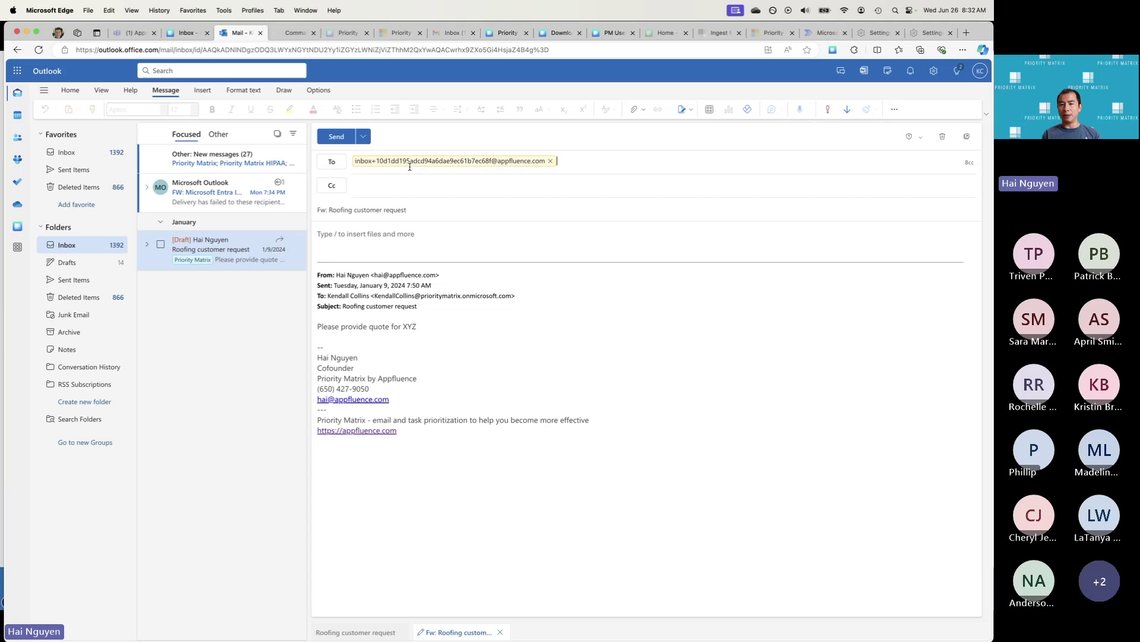
Step: Write "Due next week" and "Remind me daily" on separate lines above the forwarded roofing message
{"action": "left_click", "coordinate": [388, 234]}
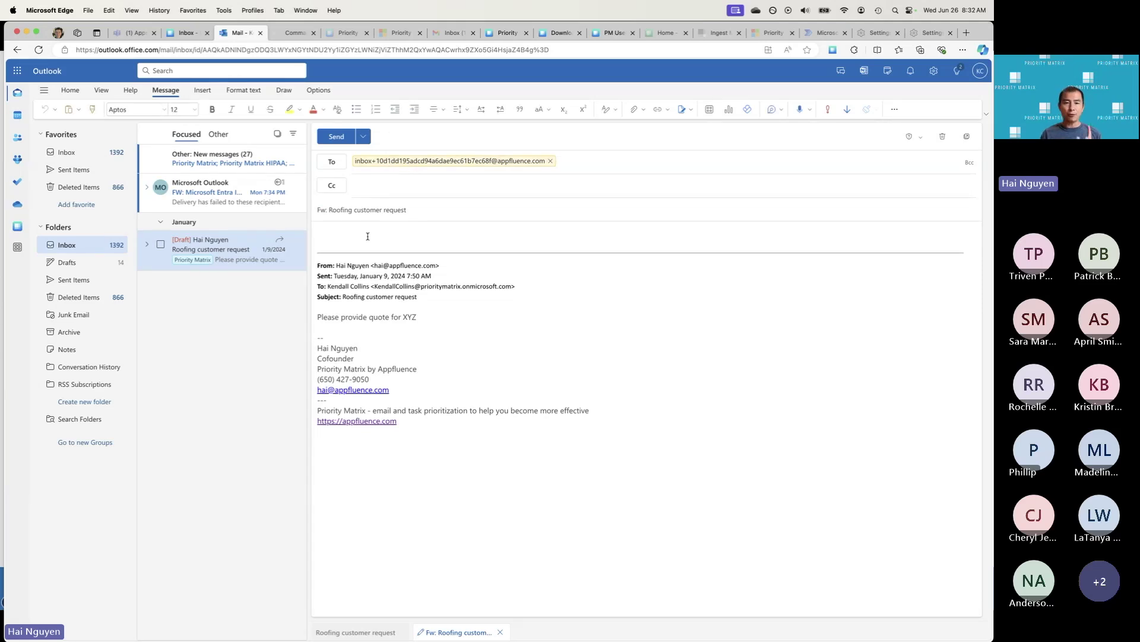
{"action": "type", "text": "D"}
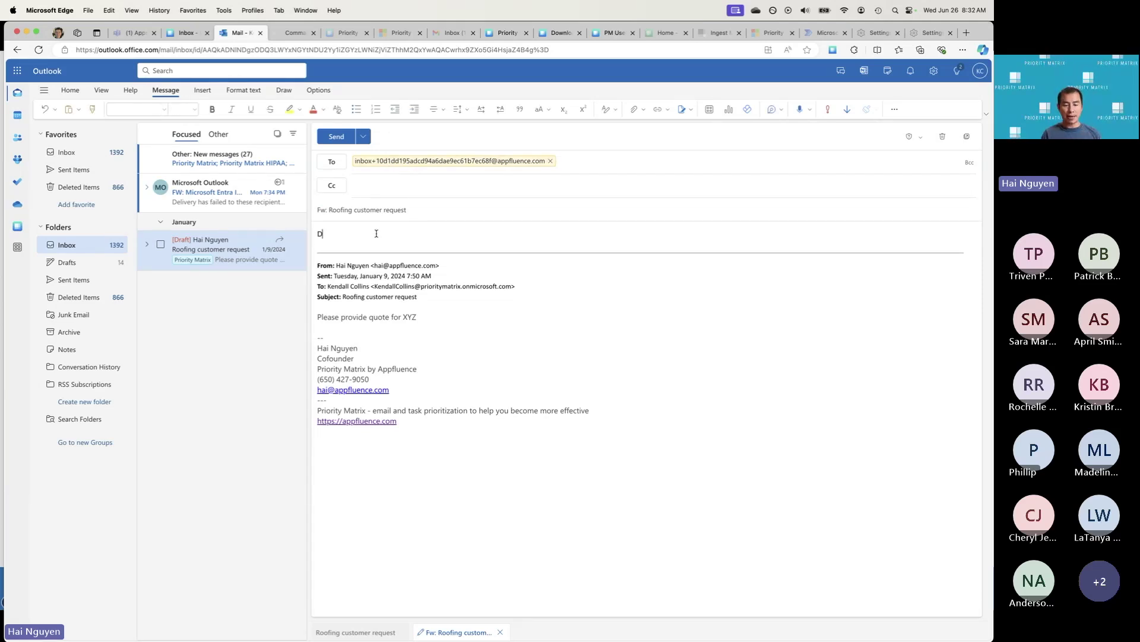
{"action": "type", "text": "ue next week"}
{"action": "key", "text": "Return"}
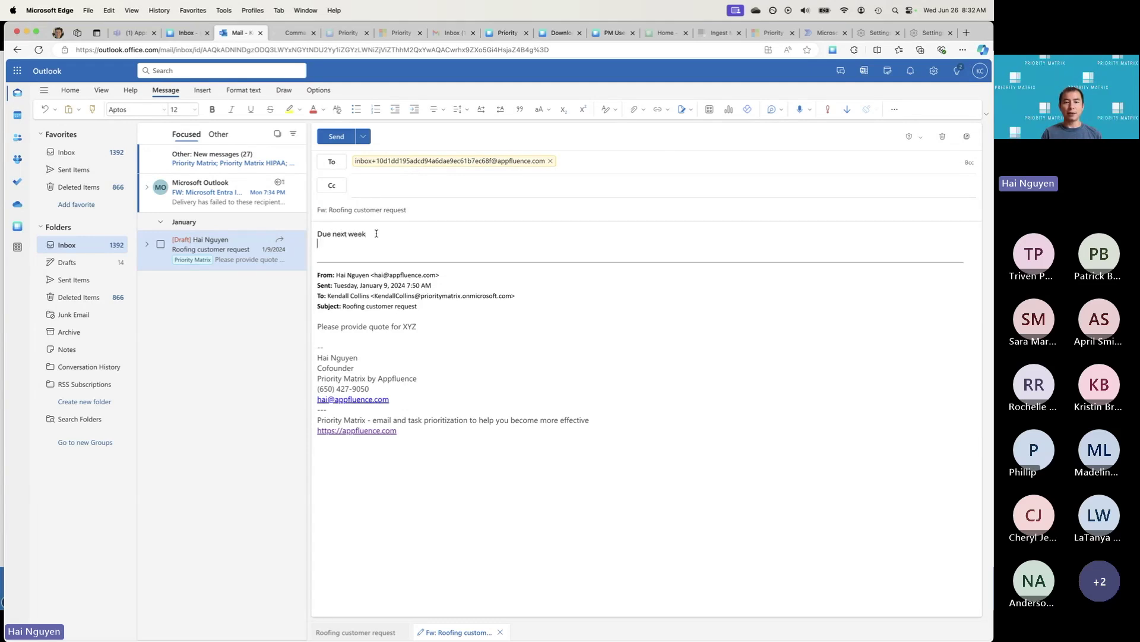
{"action": "type", "text": "Remind me daily"}
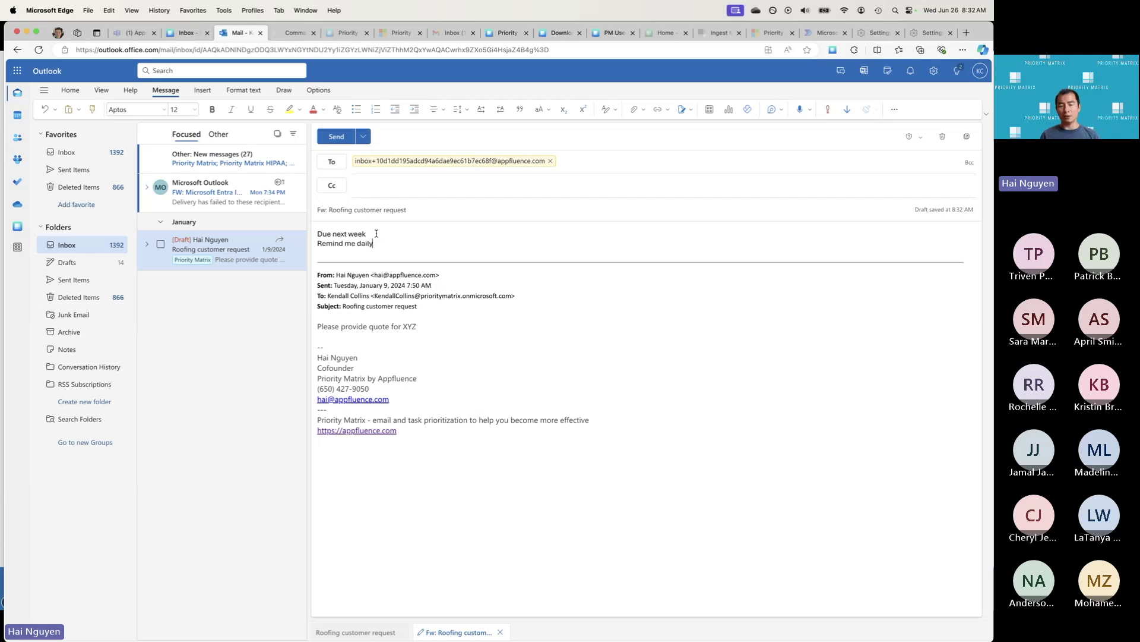
Step: Switch to Priority Matrix, open the starred "Fw: Roofing customer request" Inbox item, and look through its available icons
{"action": "left_click", "coordinate": [172, 35]}
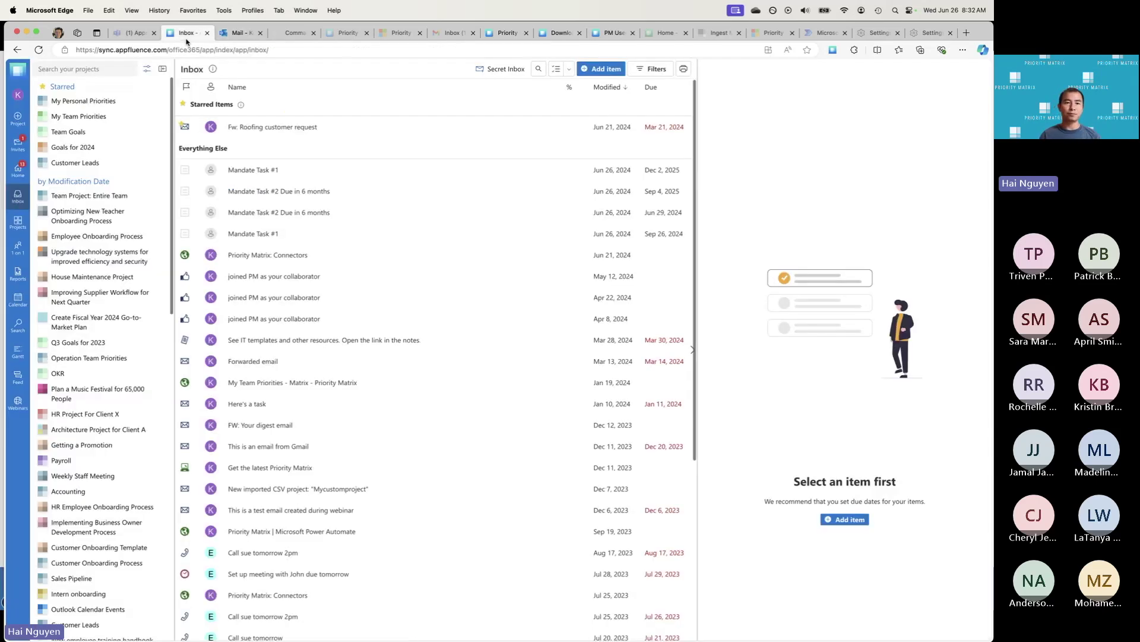
{"action": "left_click", "coordinate": [356, 129]}
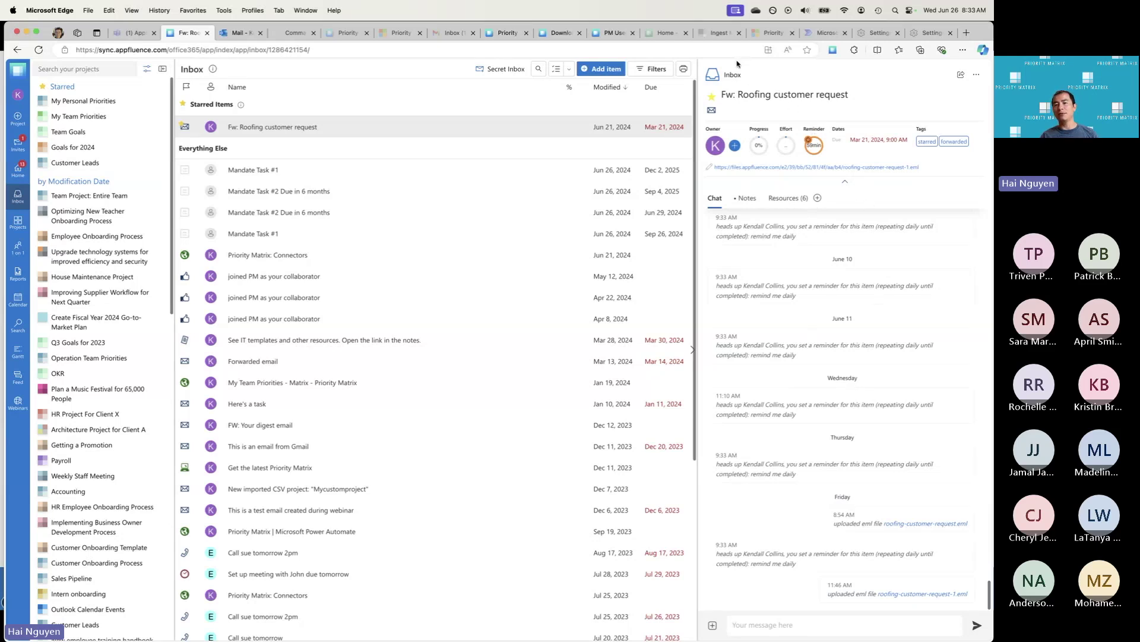
{"action": "mouse_move", "coordinate": [751, 78]}
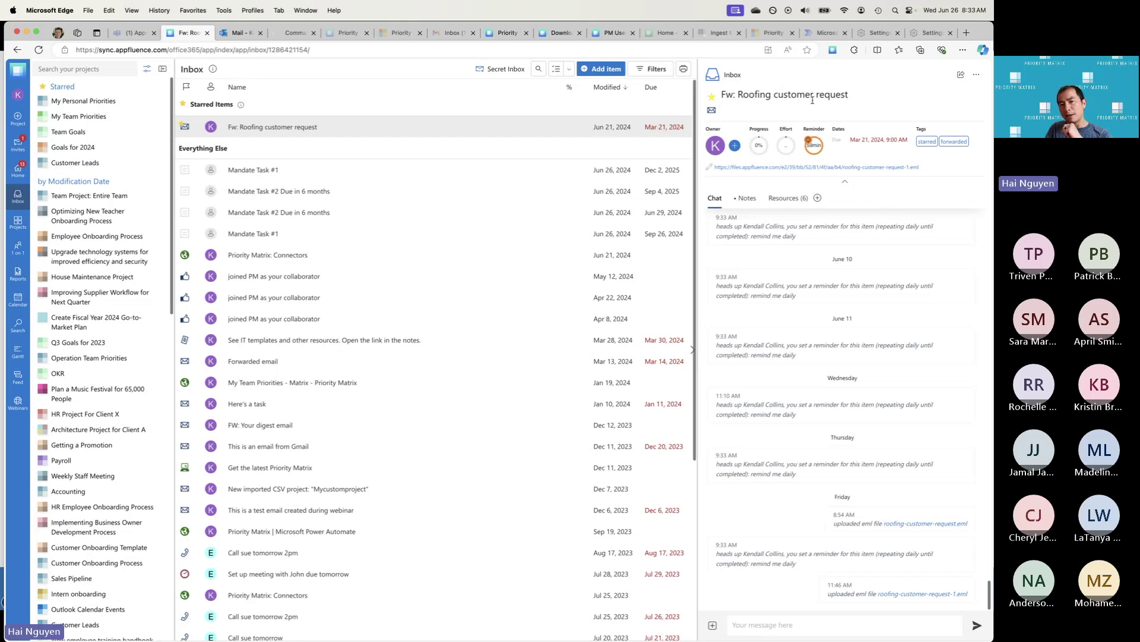
{"action": "left_click", "coordinate": [841, 100]}
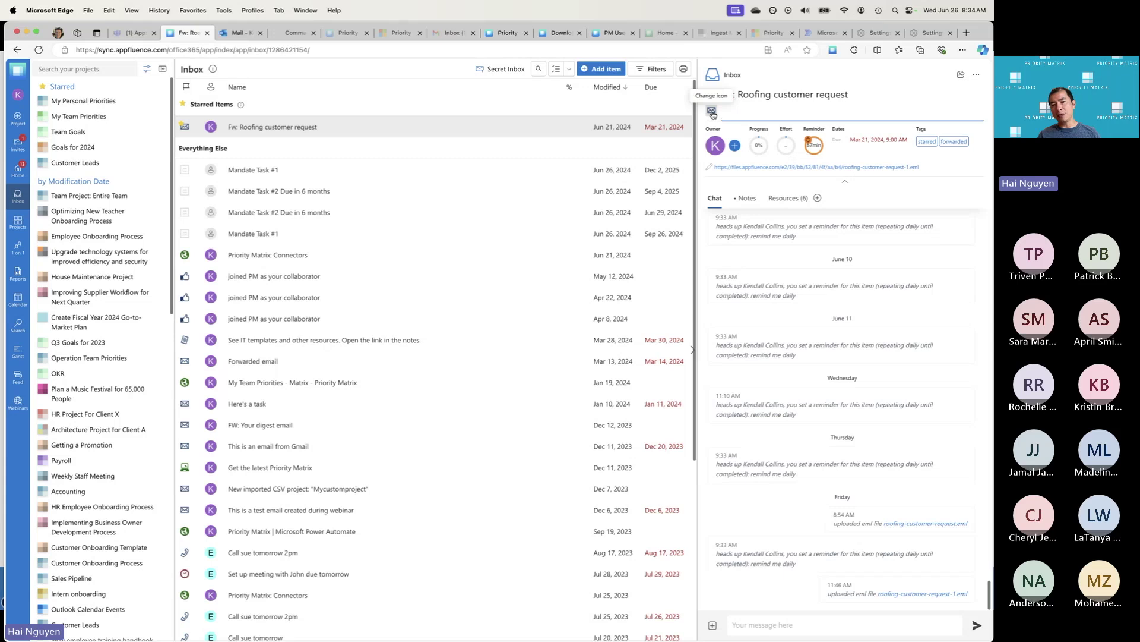
{"action": "key", "text": "Return"}
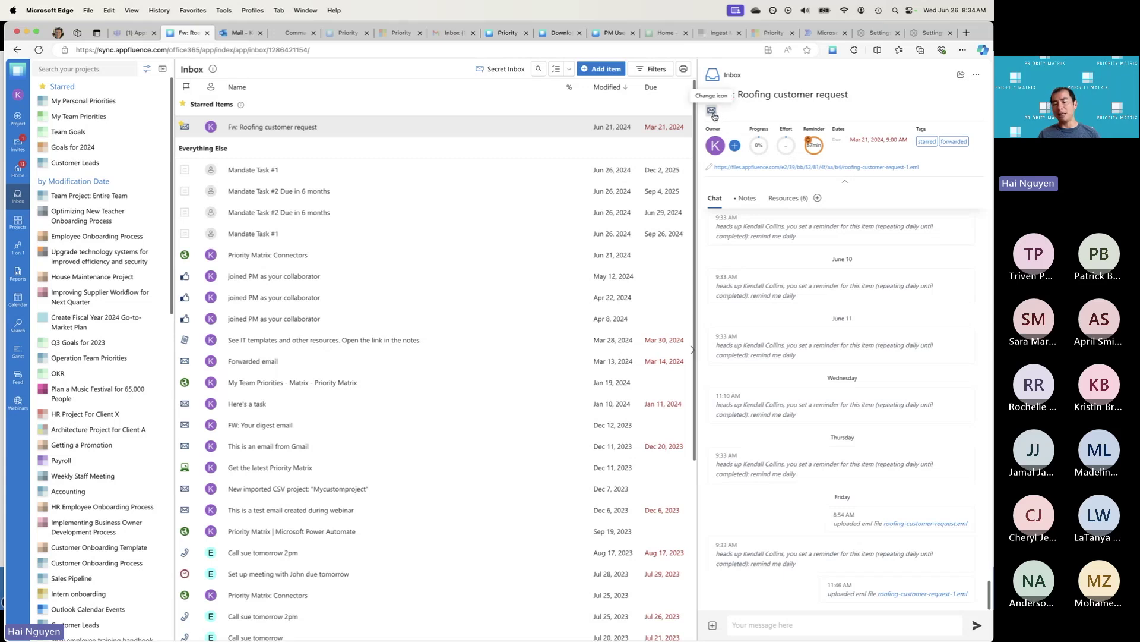
{"action": "left_click", "coordinate": [712, 112]}
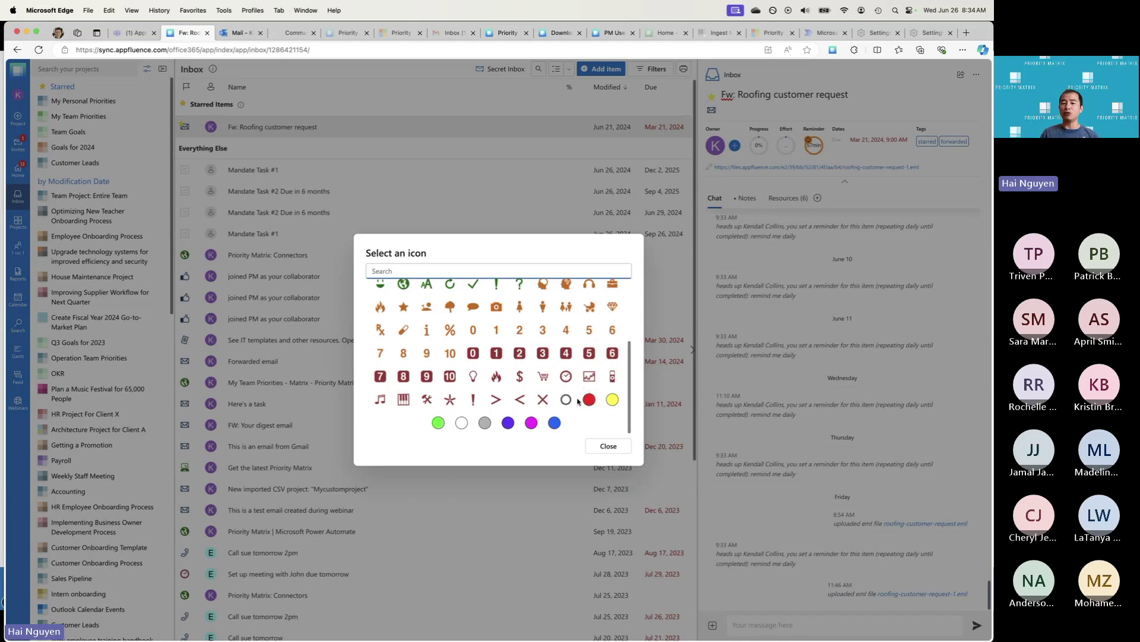
{"action": "left_click", "coordinate": [614, 446]}
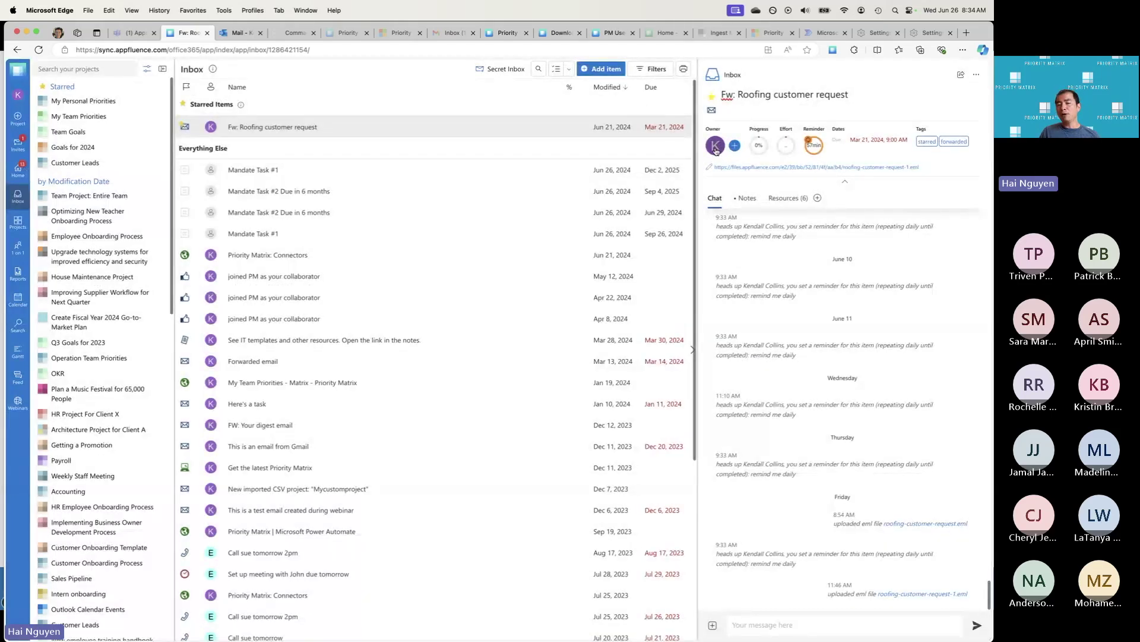
Step: Assign the "Fw: Roofing customer request" item to the second collaborator listed under My Team as its owner
{"action": "mouse_move", "coordinate": [716, 151]}
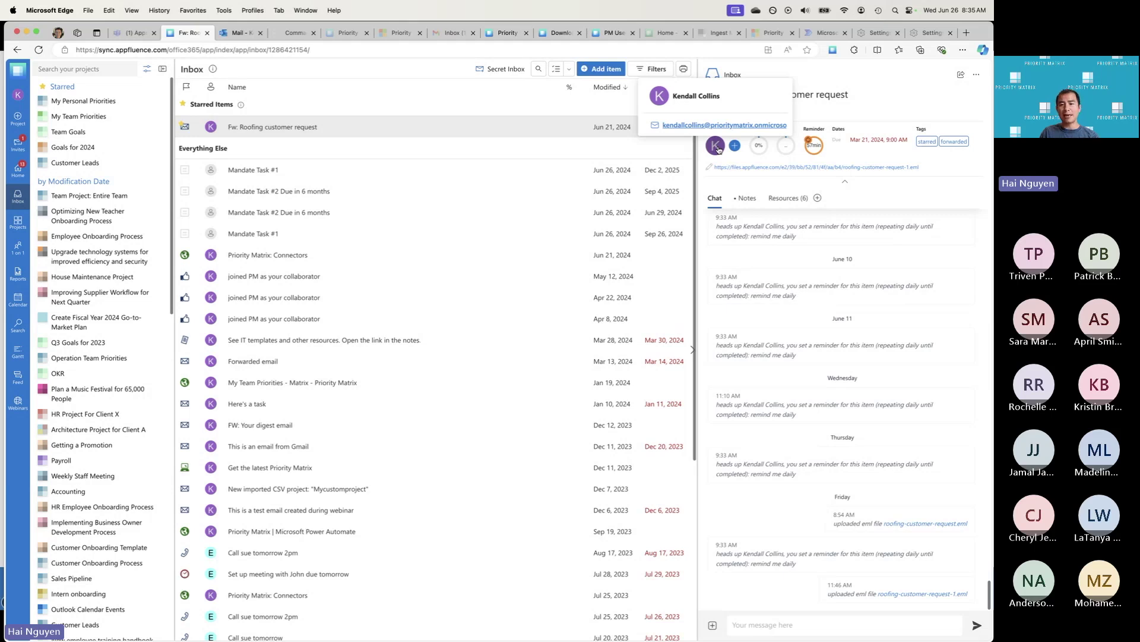
{"action": "left_click", "coordinate": [717, 147]}
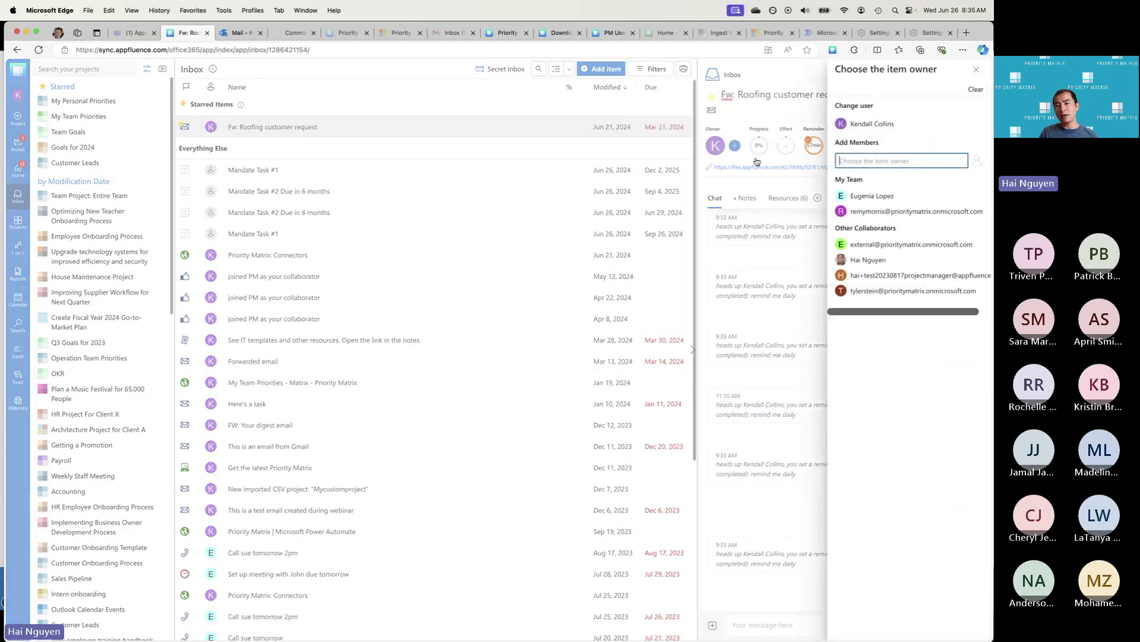
{"action": "left_click", "coordinate": [882, 213]}
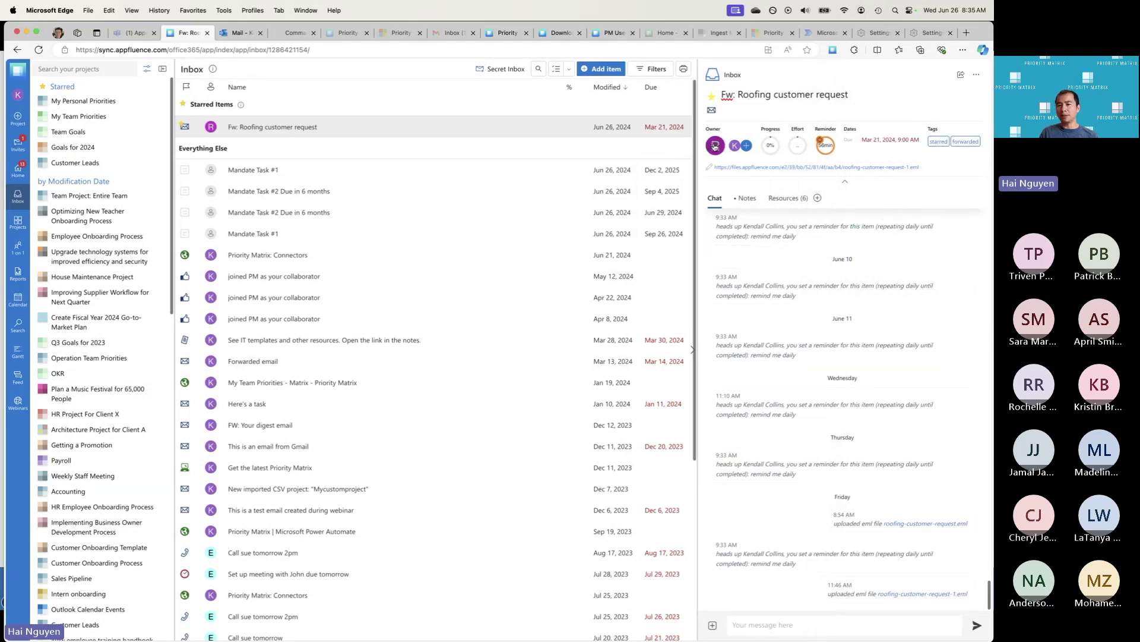
Step: Look at the roofing item's progress slider and its list of additional item actions, leaving everything as it is
{"action": "mouse_move", "coordinate": [735, 149]}
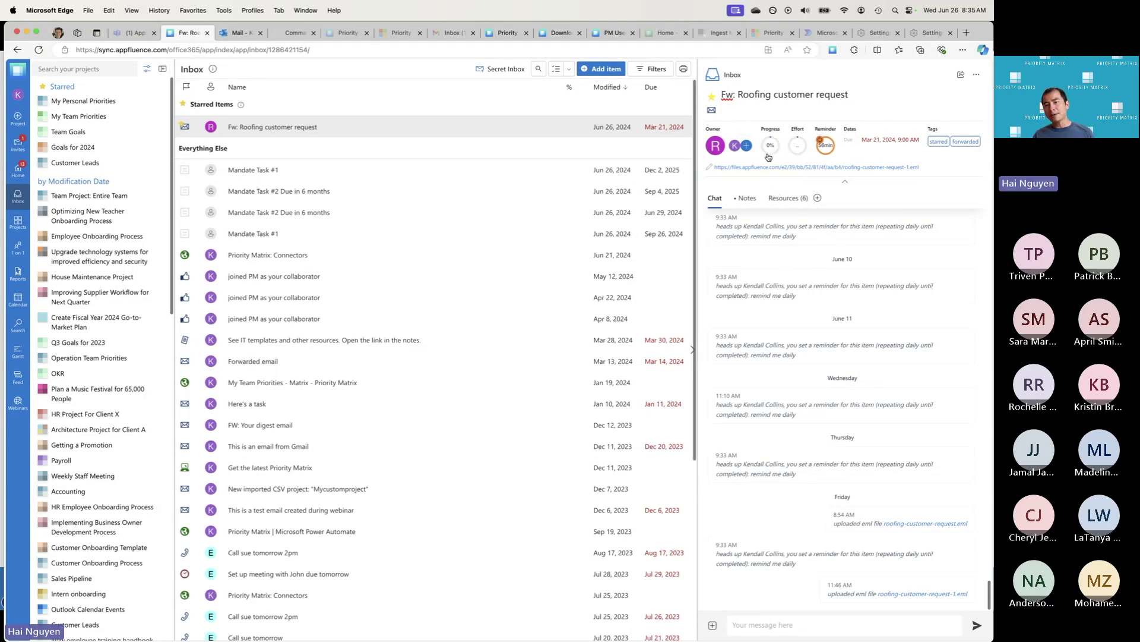
{"action": "left_click", "coordinate": [794, 150]}
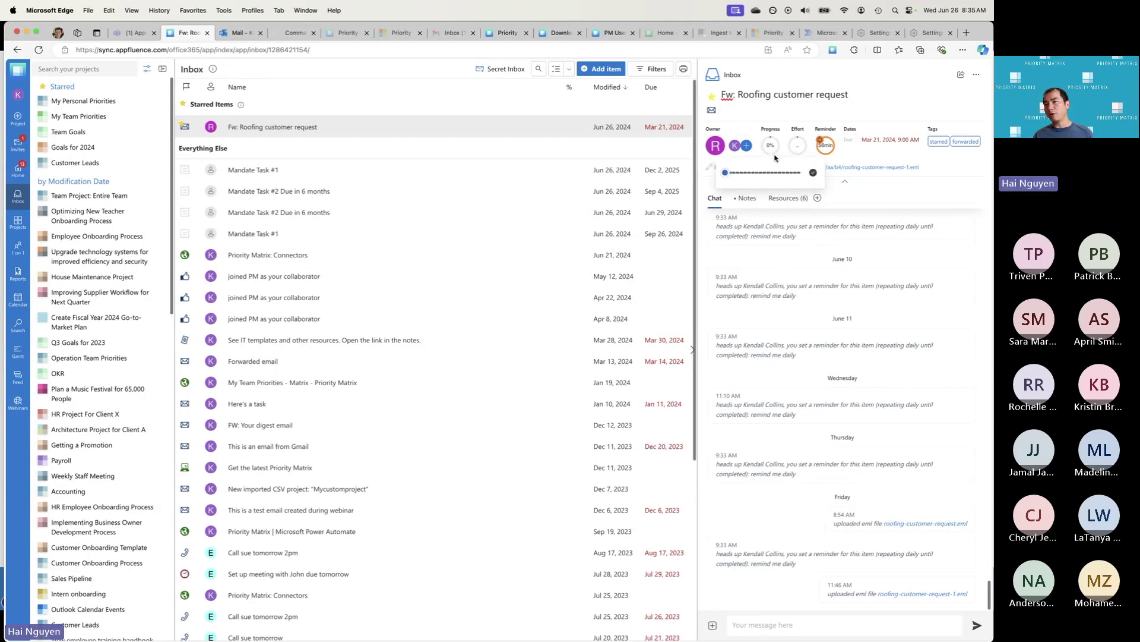
{"action": "left_click", "coordinate": [793, 262]}
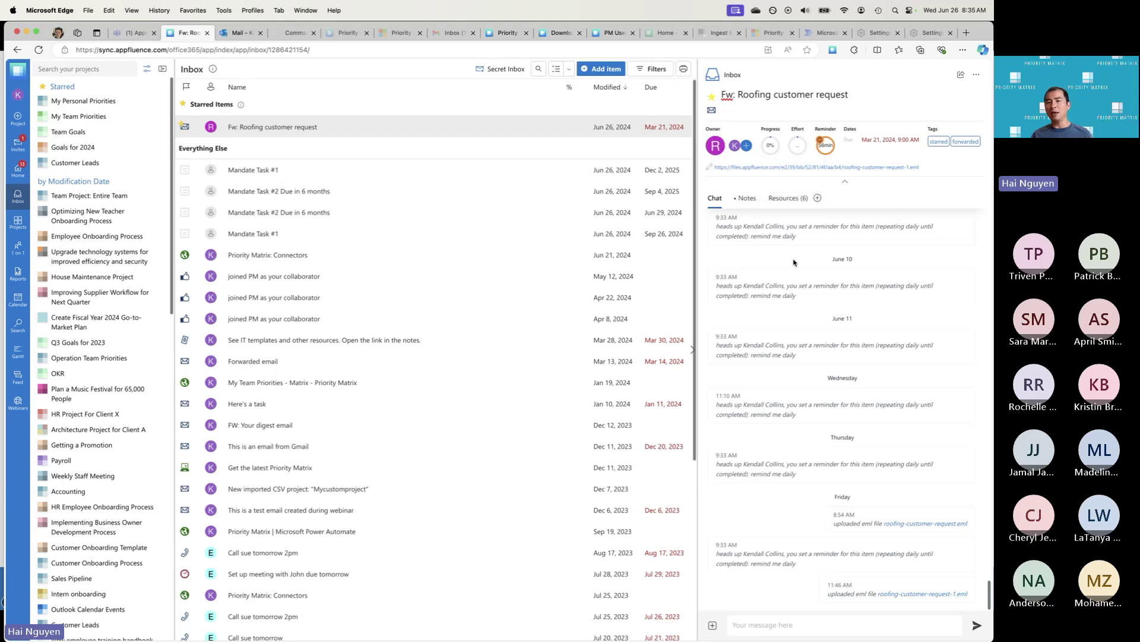
{"action": "left_click", "coordinate": [770, 146]}
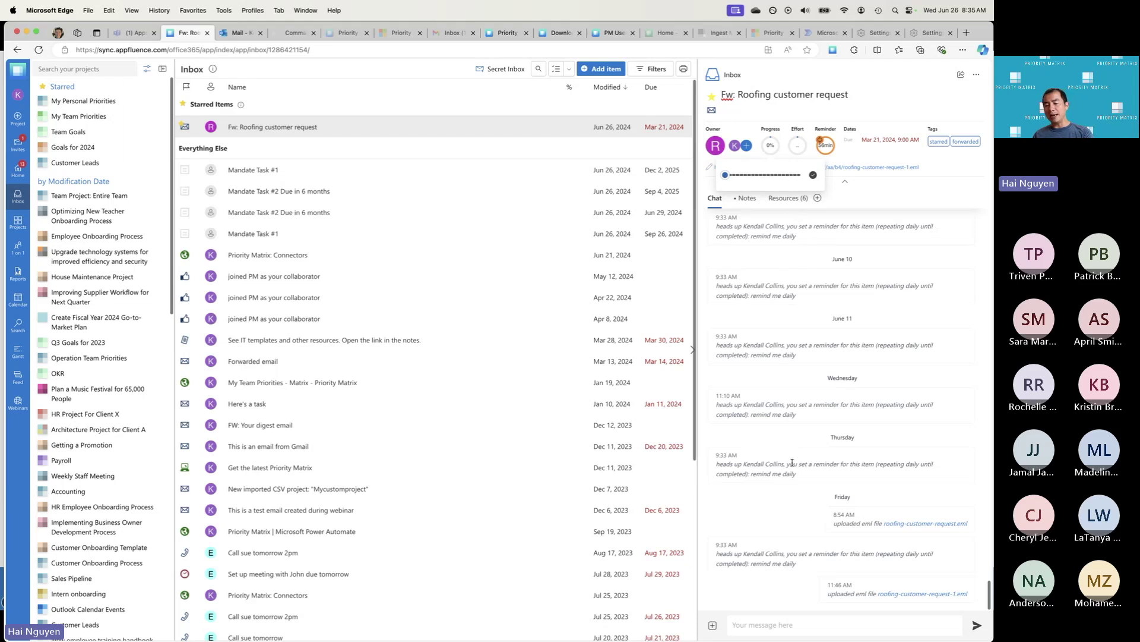
{"action": "left_click", "coordinate": [825, 499]}
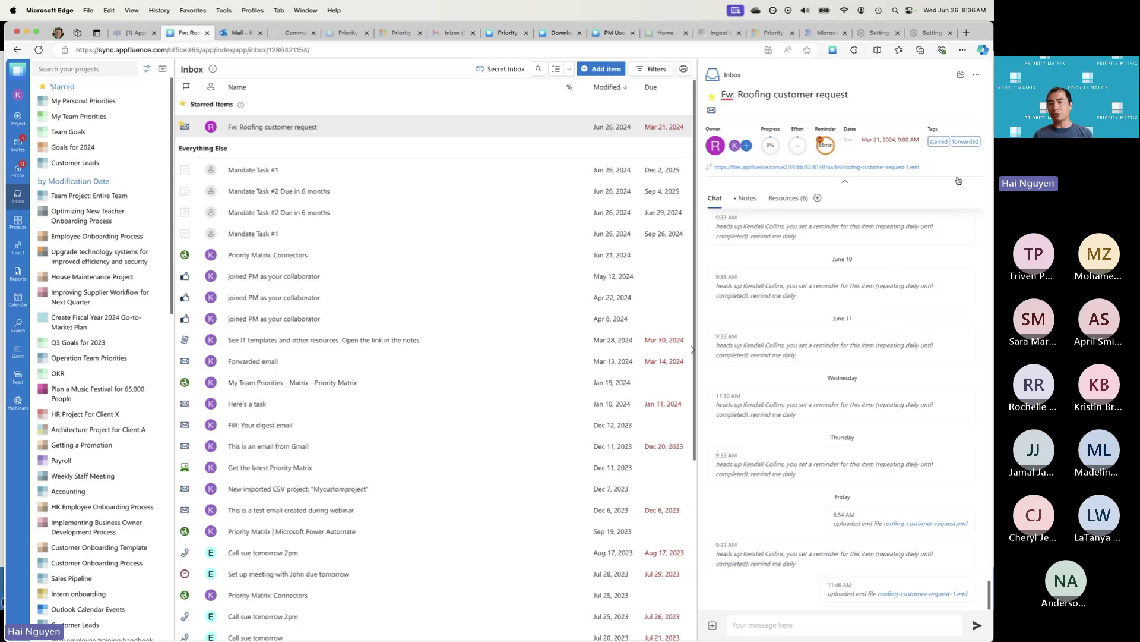
{"action": "left_click", "coordinate": [976, 76]}
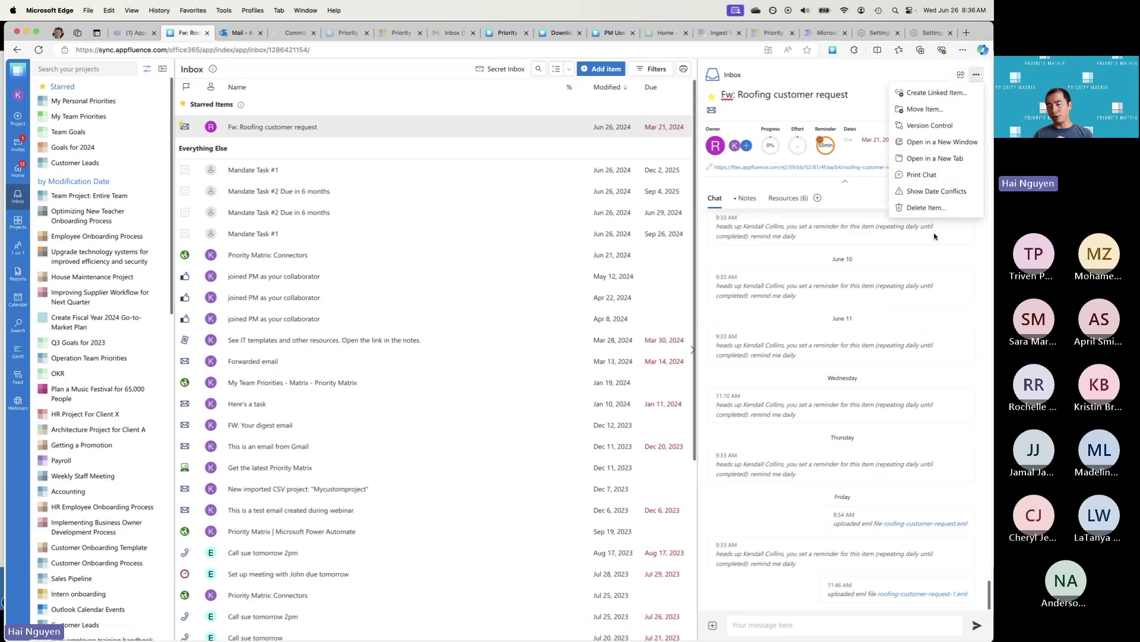
{"action": "left_click", "coordinate": [938, 280]}
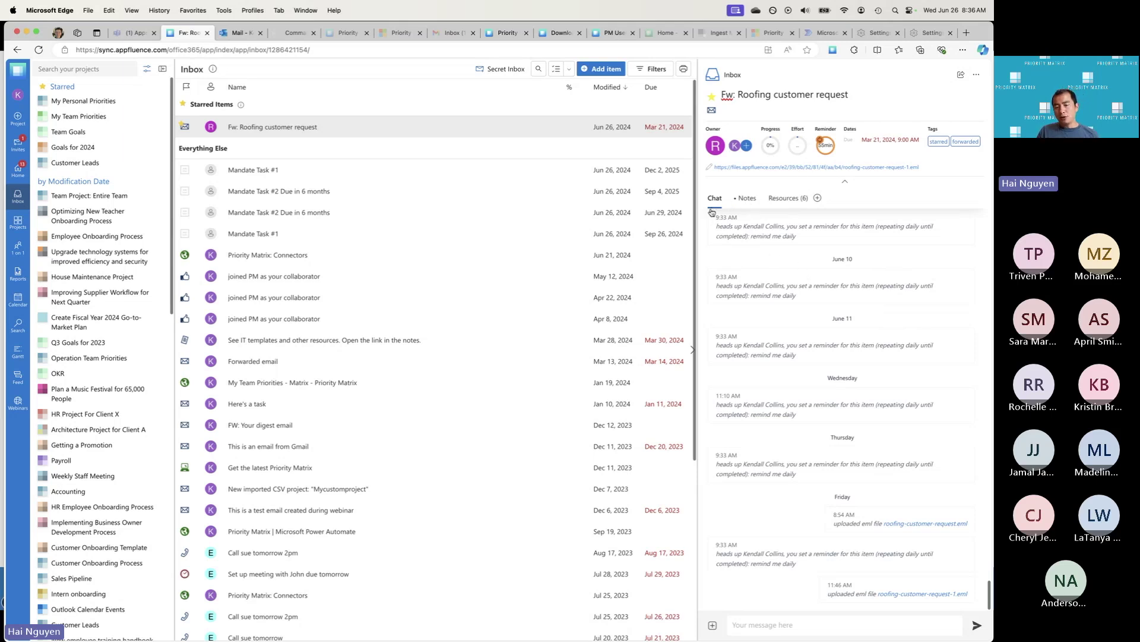
Step: Send a chat message on the roofing item mentioning the first My Team collaborator: "hey", the mention, and "can you take a look at this?"
{"action": "left_click", "coordinate": [772, 624]}
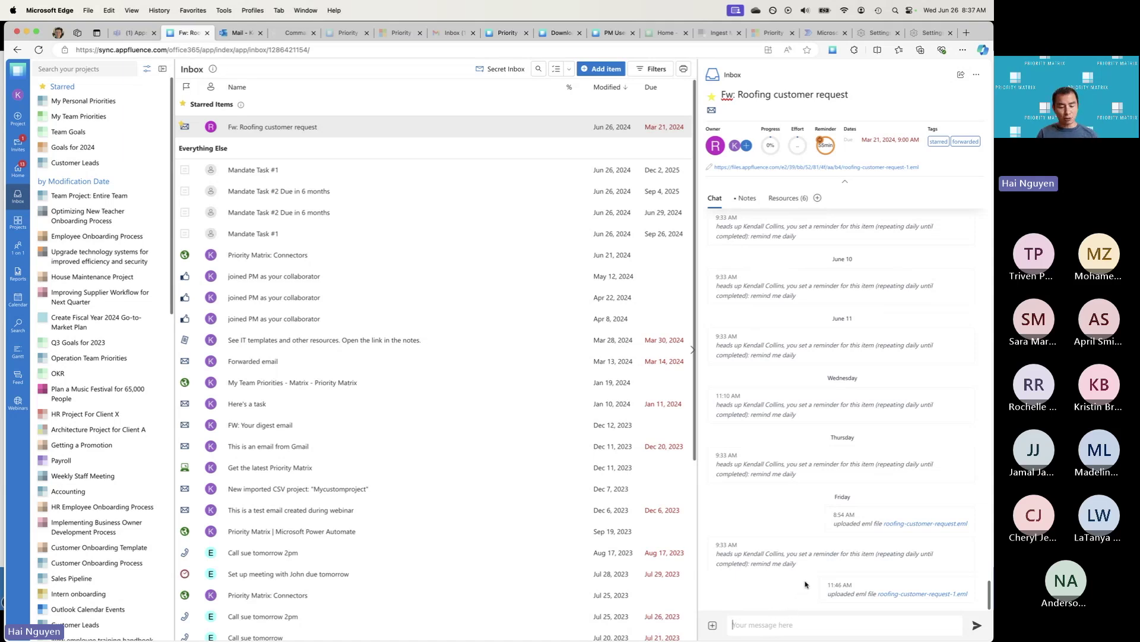
{"action": "type", "text": "hey @"}
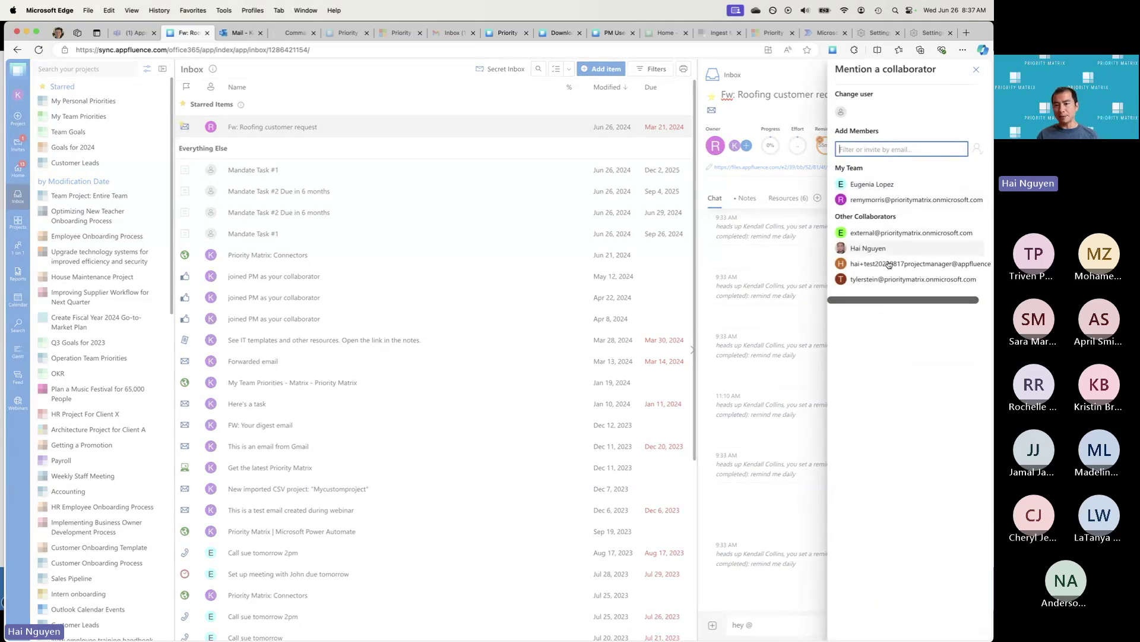
{"action": "left_click", "coordinate": [871, 184]}
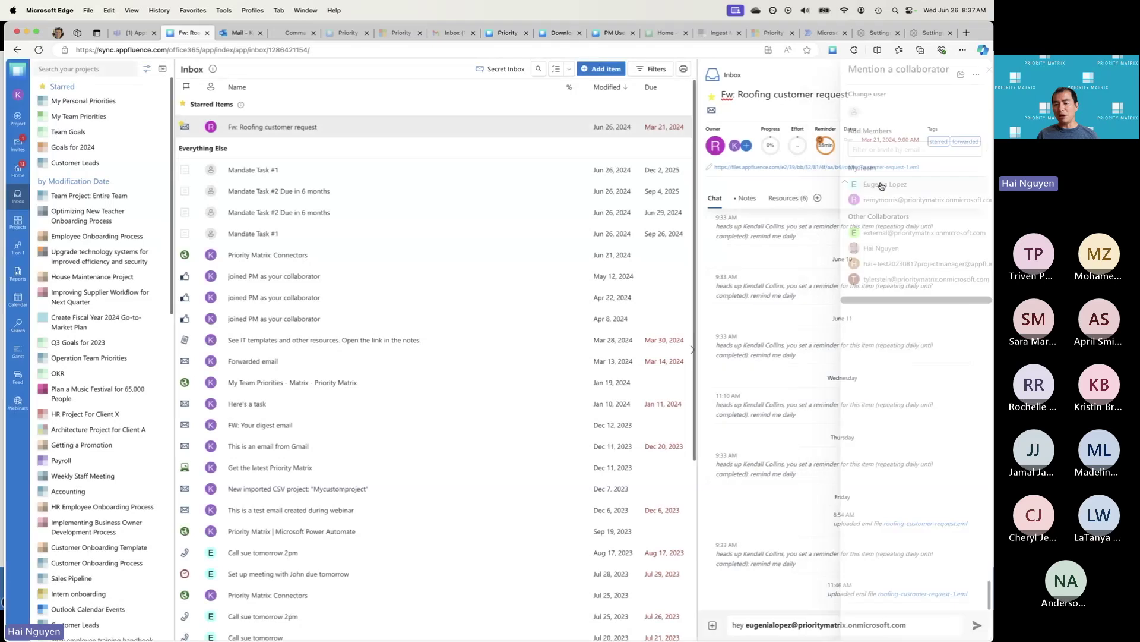
{"action": "type", "text": "can you take"}
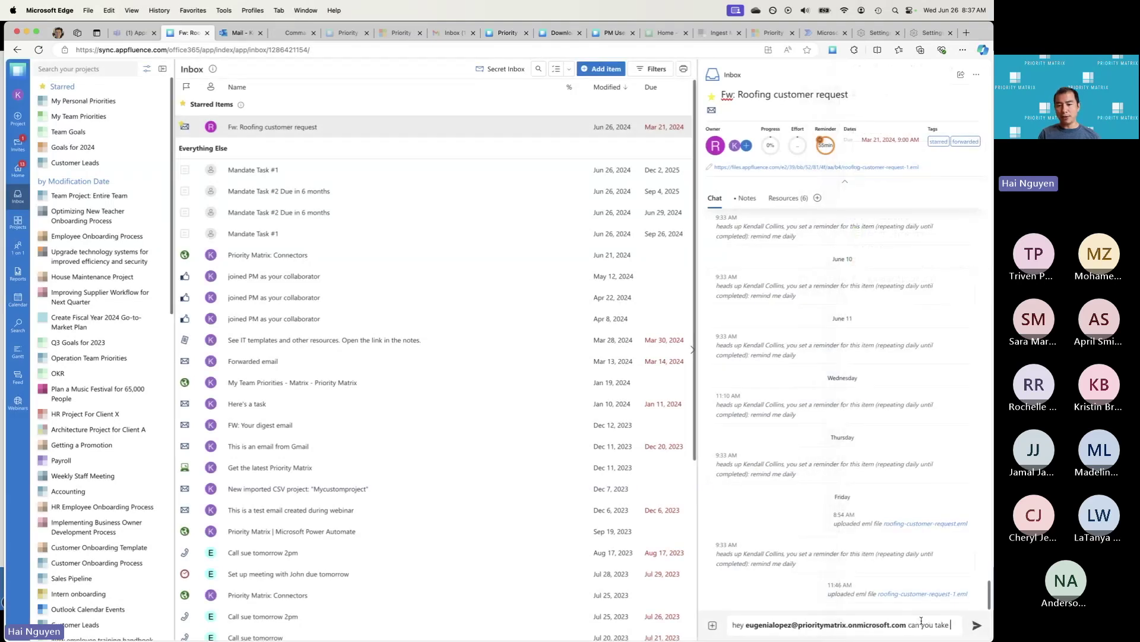
{"action": "type", "text": " a look at this?"}
{"action": "key", "text": "Return"}
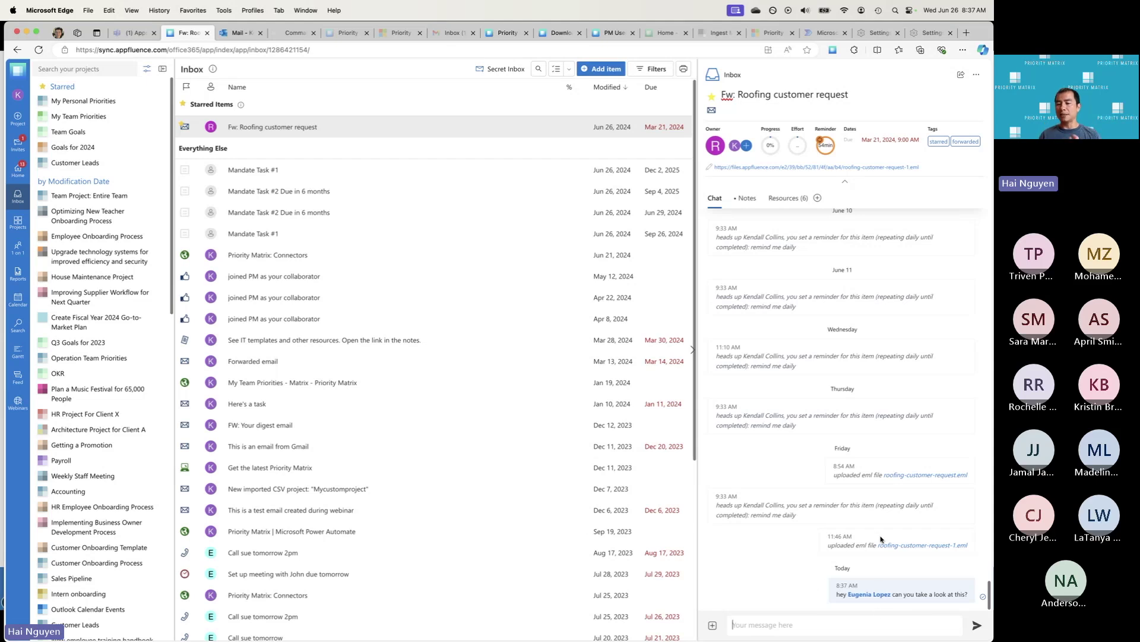
Step: Review the roofing item's notes, its resources and the options for linking an existing item, and return to its chat
{"action": "left_click", "coordinate": [747, 198]}
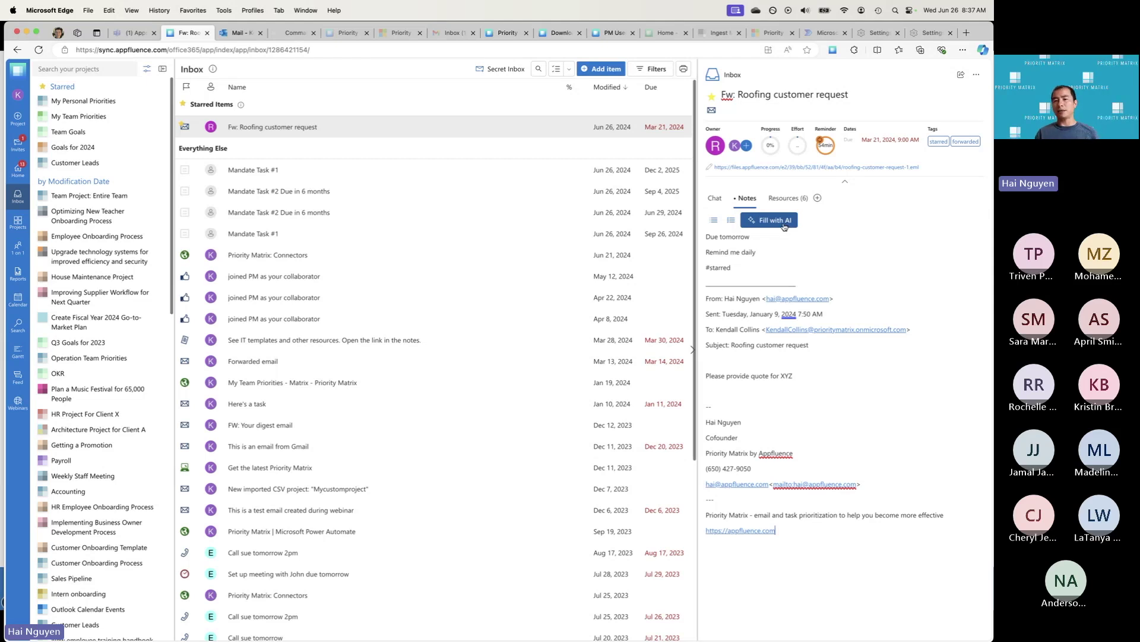
{"action": "left_click", "coordinate": [796, 198]}
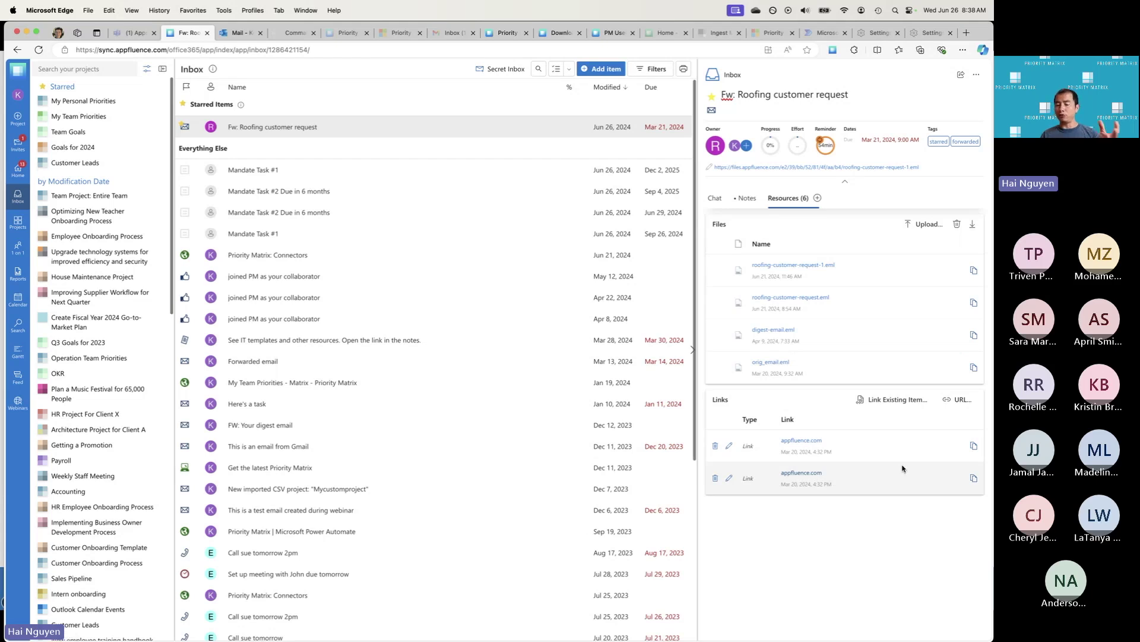
{"action": "left_click", "coordinate": [893, 404]}
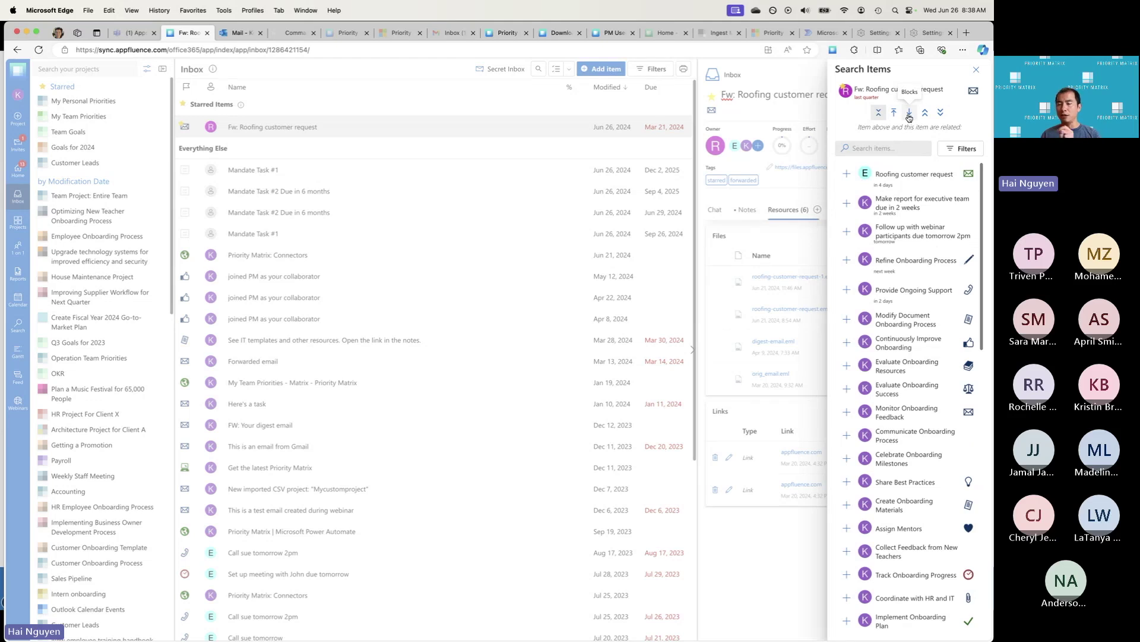
{"action": "left_click", "coordinate": [976, 70]}
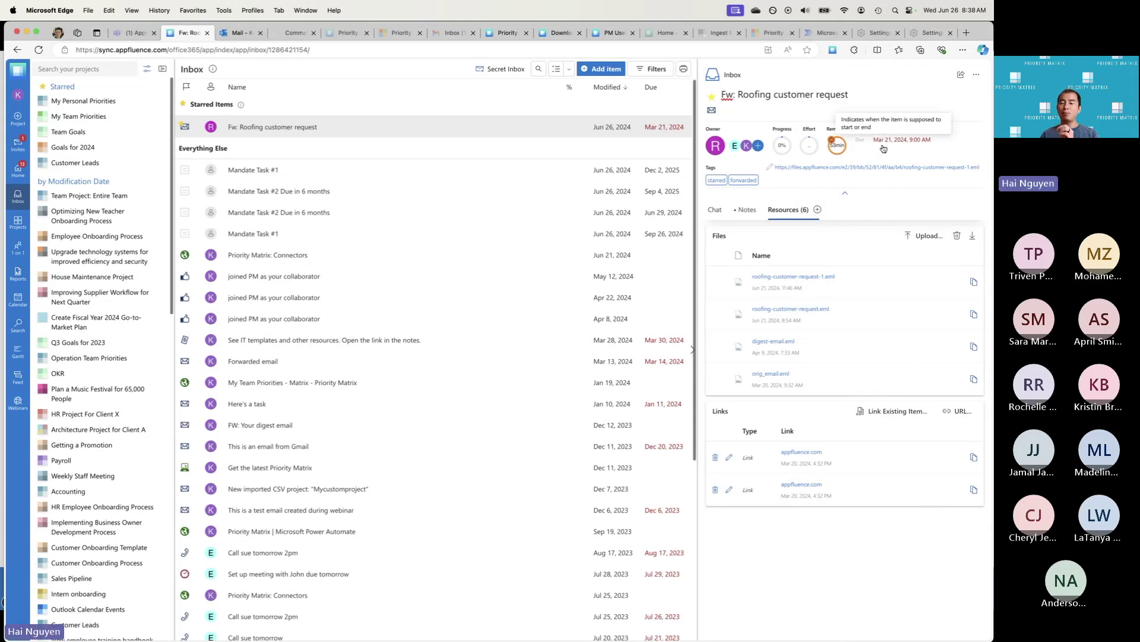
{"action": "left_click", "coordinate": [716, 211]}
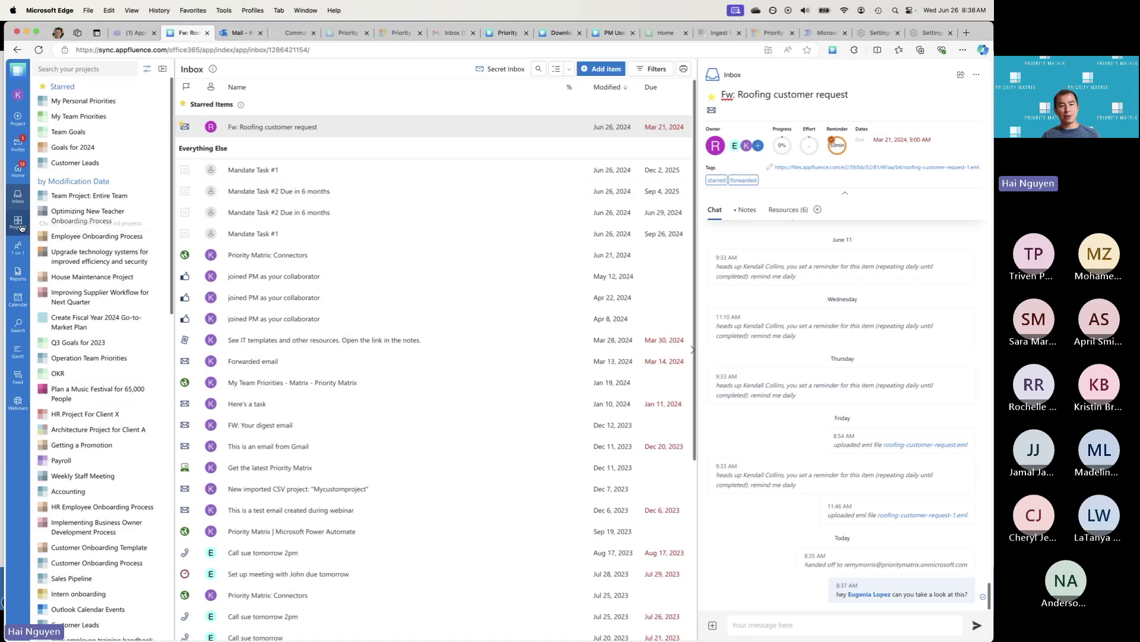
Step: Open My Personal Priorities from the list of all projects and view the color choices for its Do Now quadrant
{"action": "mouse_move", "coordinate": [21, 228]}
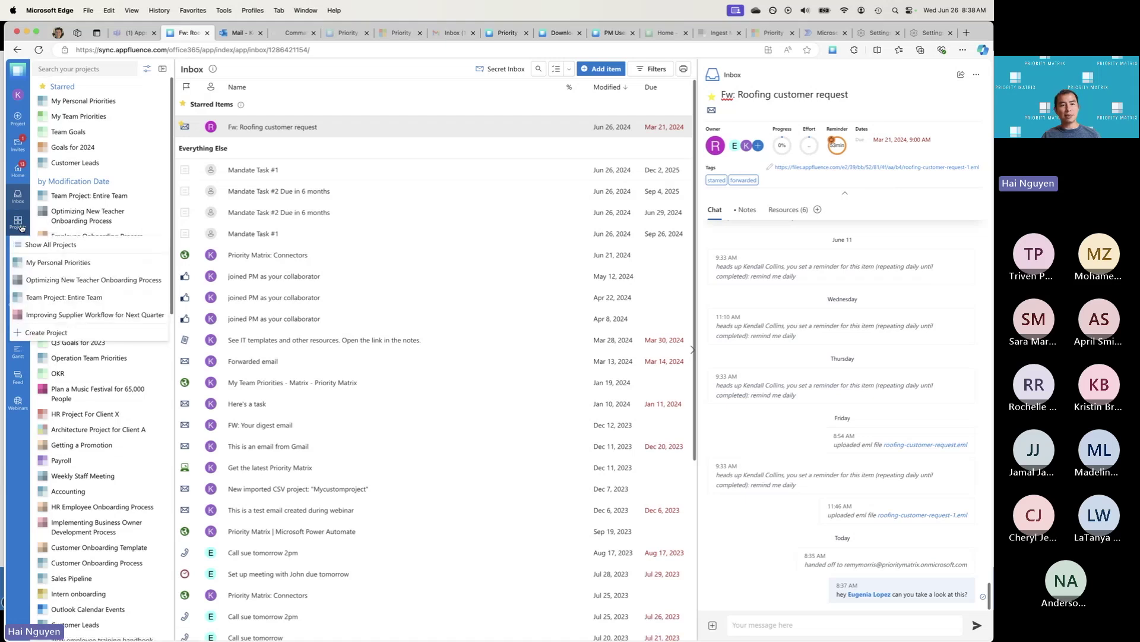
{"action": "left_click", "coordinate": [51, 245]}
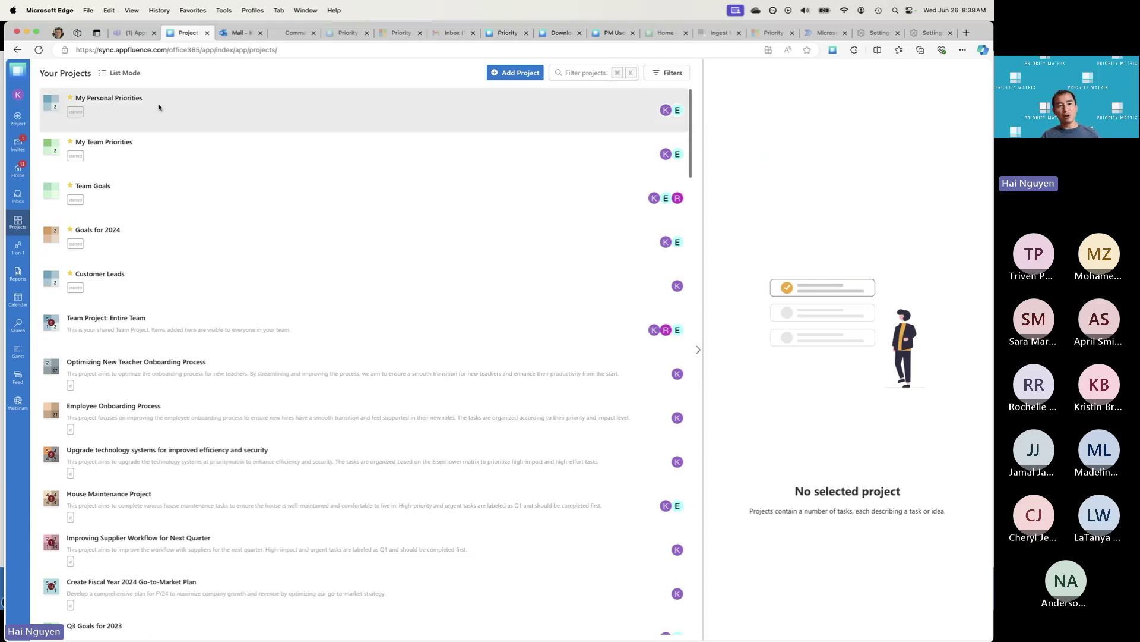
{"action": "left_click", "coordinate": [121, 100]}
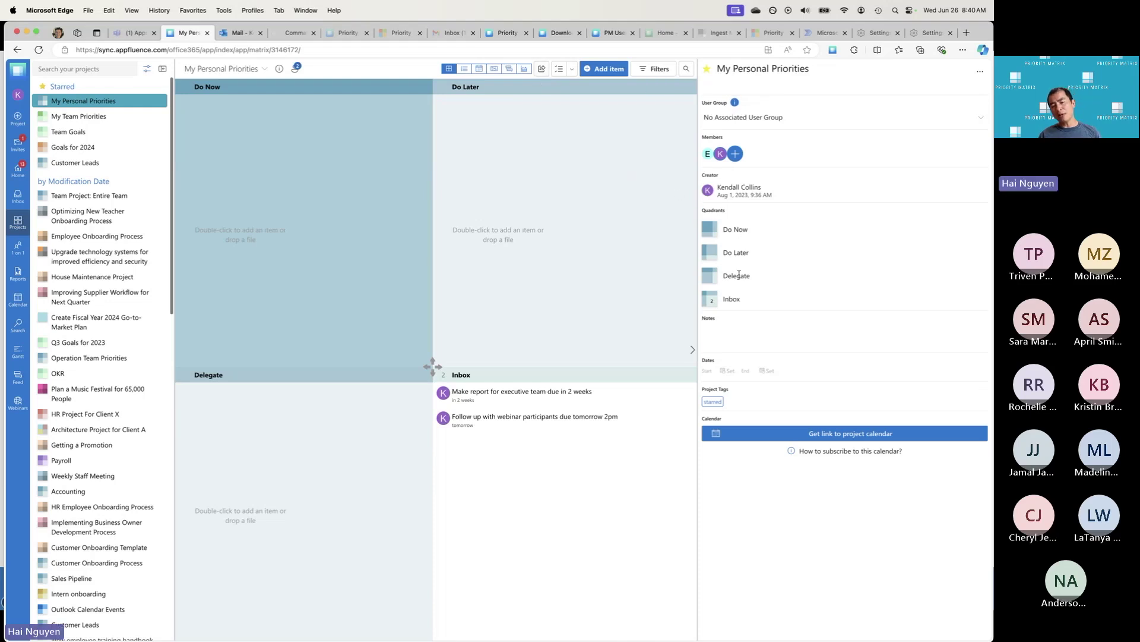
{"action": "left_click", "coordinate": [712, 231]}
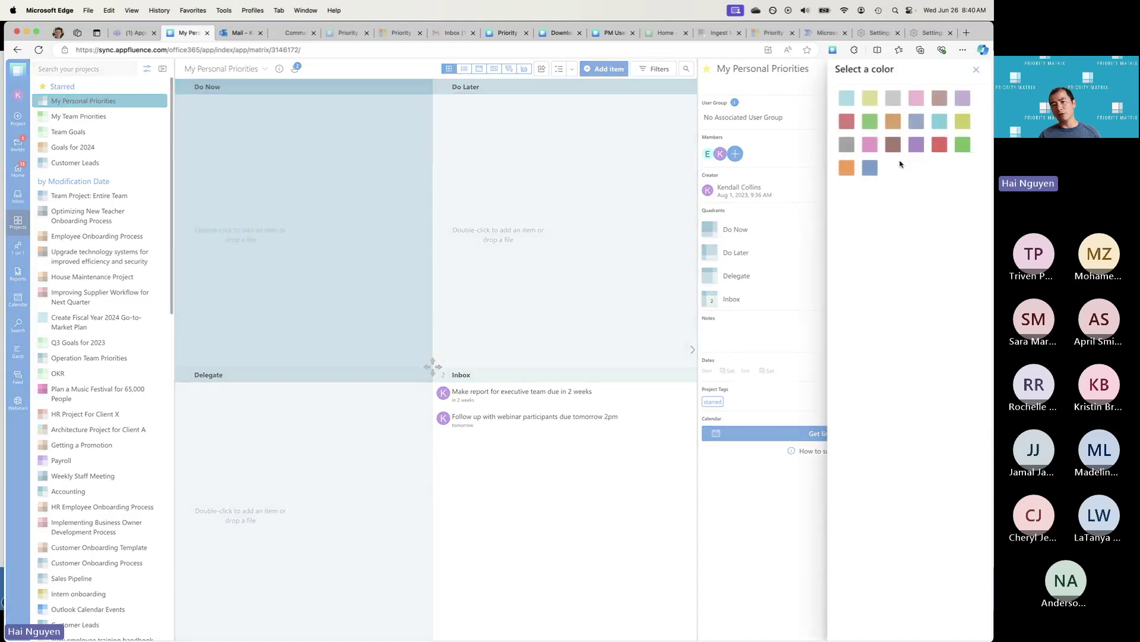
{"action": "left_click", "coordinate": [968, 75]}
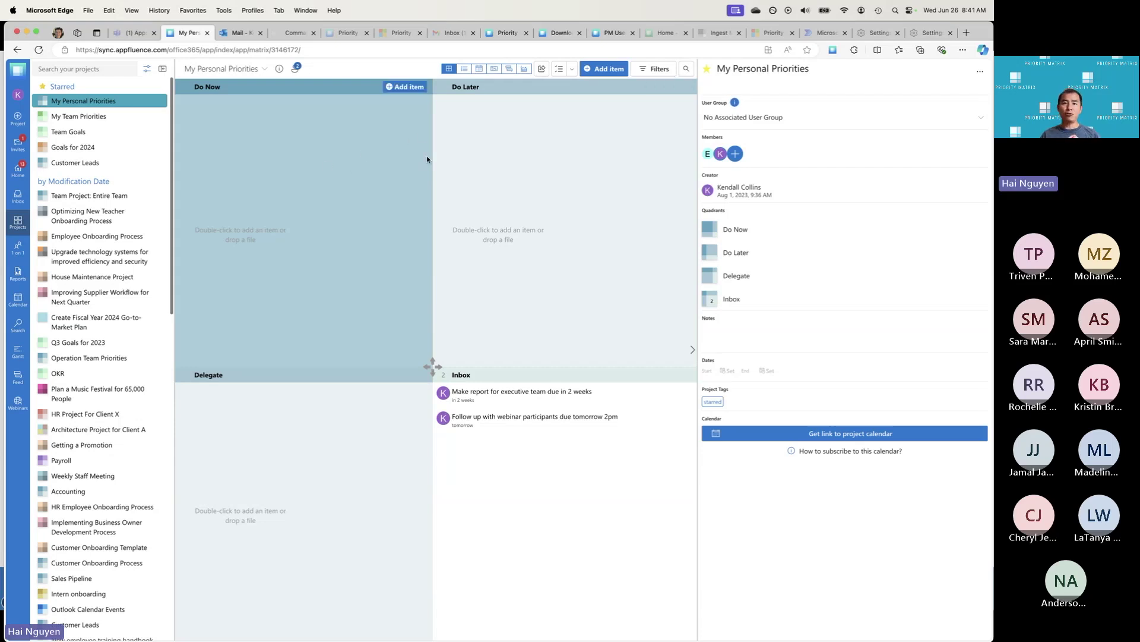
Step: Start creating a project, look through the blank project's template and color theme options, and return to the project template choices
{"action": "left_click", "coordinate": [20, 227]}
{"action": "left_click", "coordinate": [60, 332]}
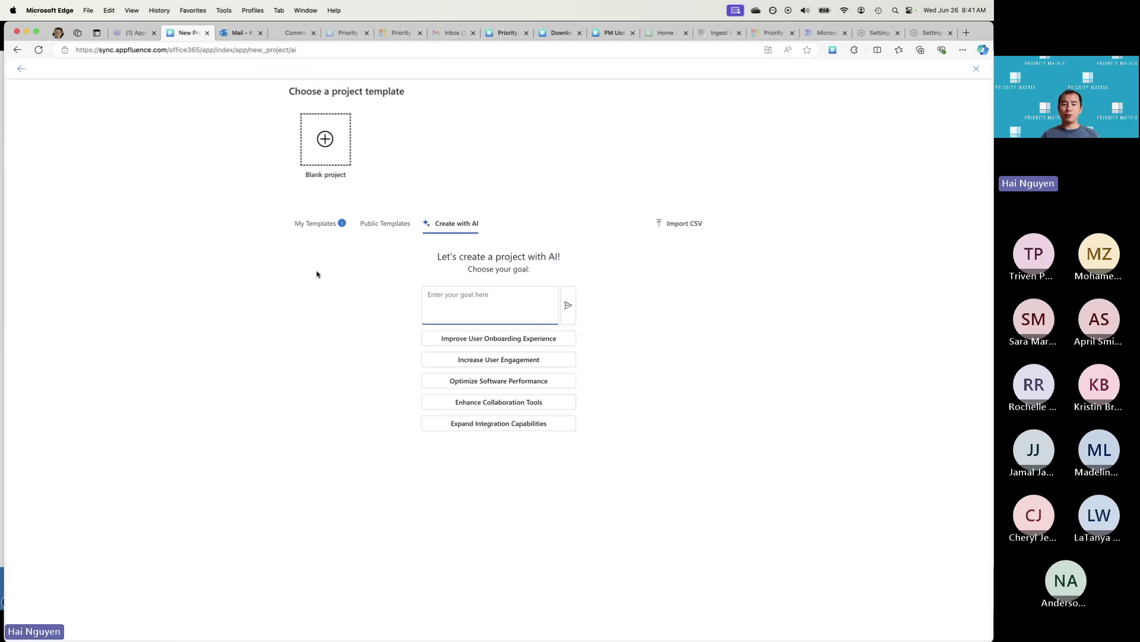
{"action": "left_click", "coordinate": [321, 157]}
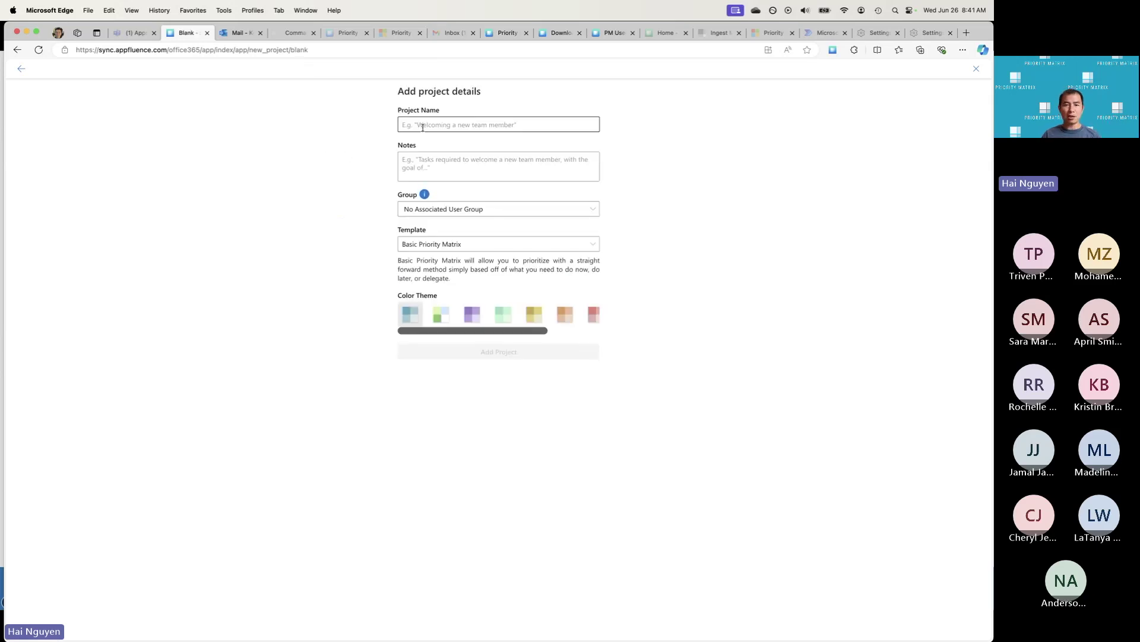
{"action": "left_click", "coordinate": [595, 246]}
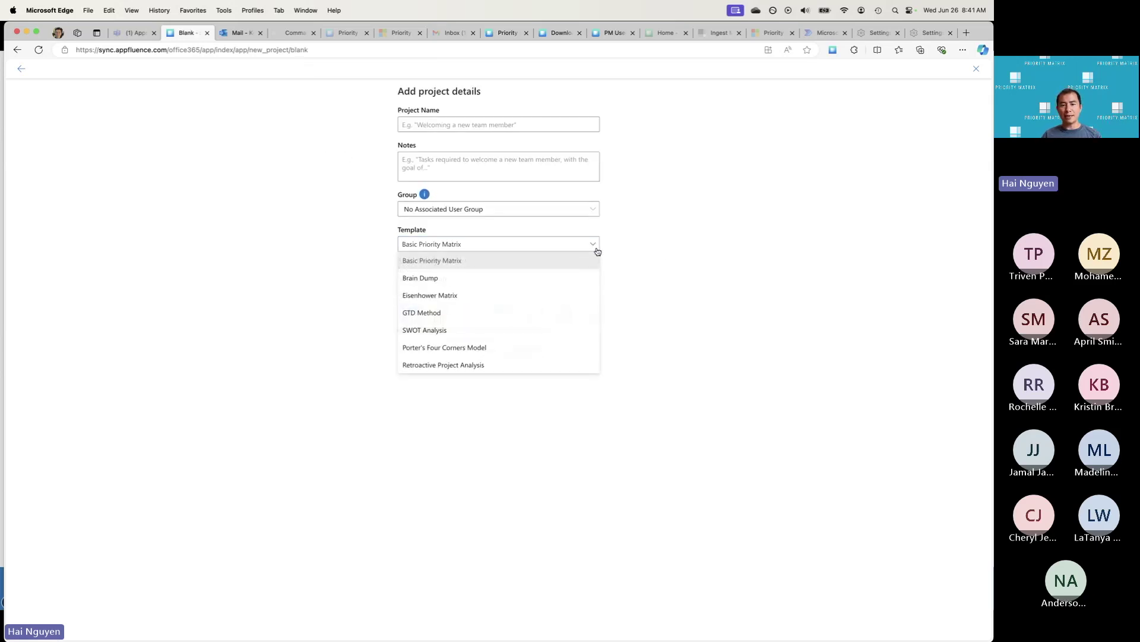
{"action": "left_click", "coordinate": [660, 256]}
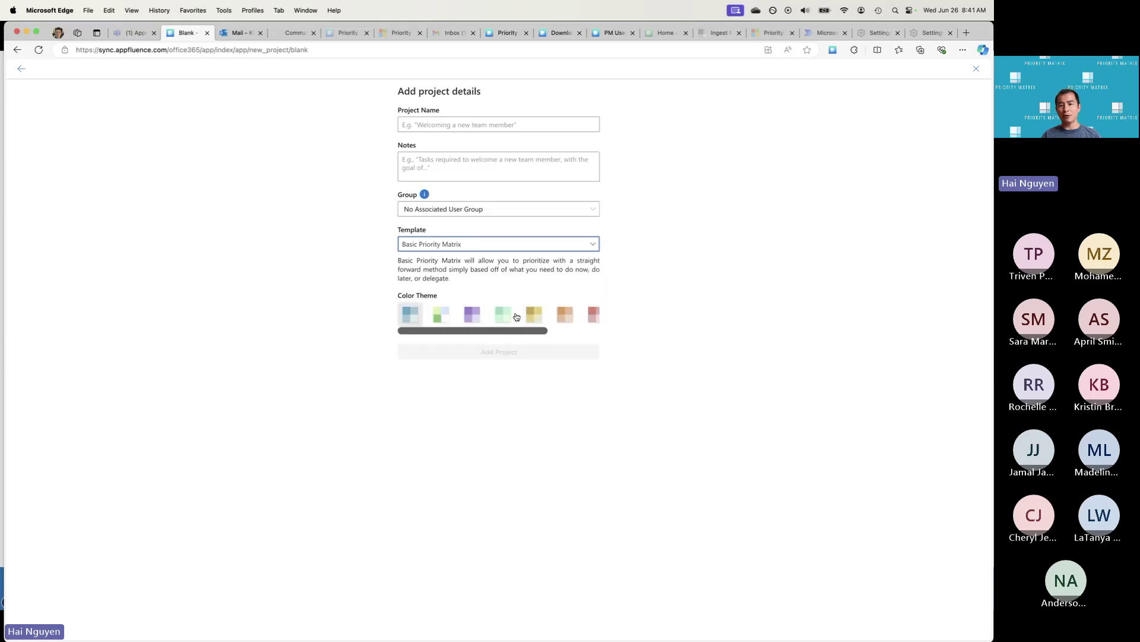
{"action": "left_click_drag", "start_coordinate": [543, 331], "coordinate": [440, 315]}
{"action": "left_click", "coordinate": [21, 69]}
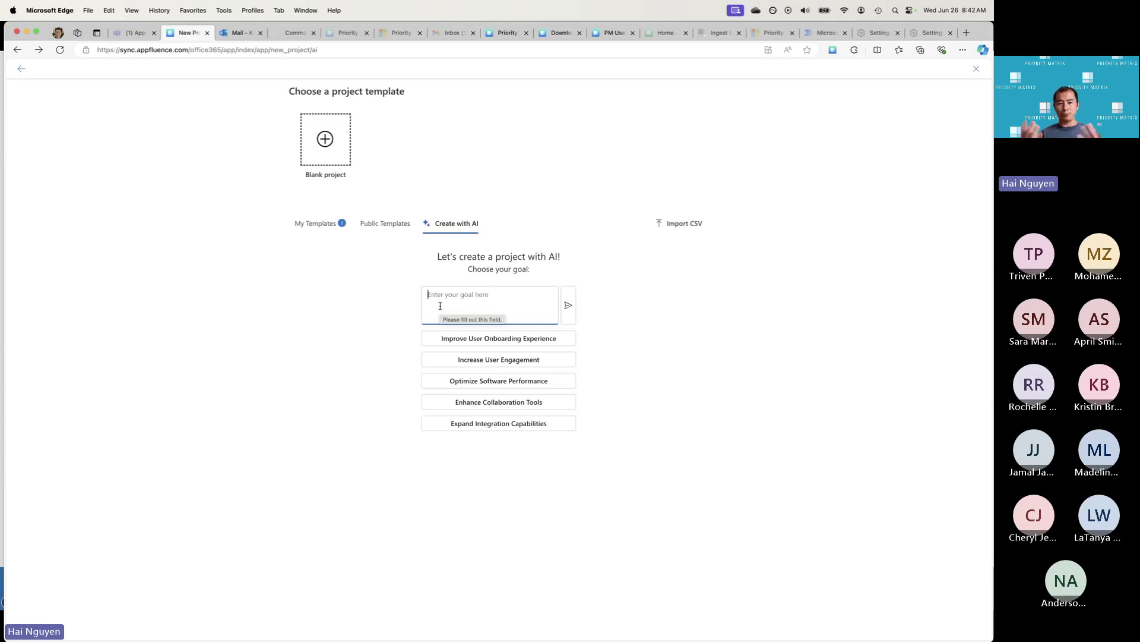
Step: Submit the goal "Get promoted from project manager to senior project manager" for creating a project with AI
{"action": "type", "text": "Get p"}
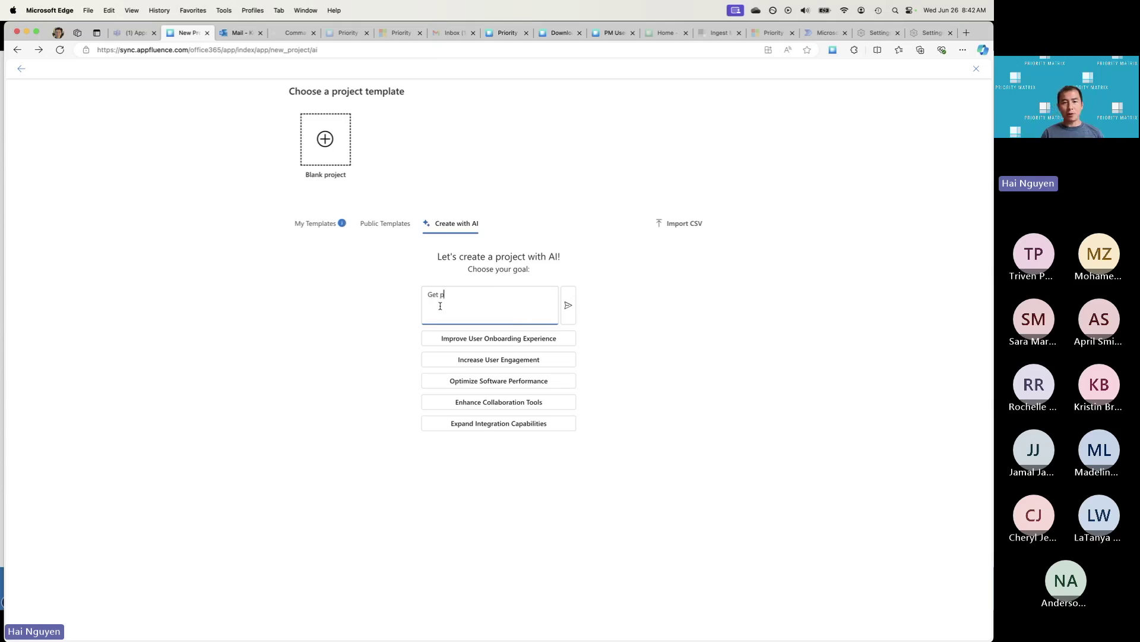
{"action": "type", "text": "romoted from "}
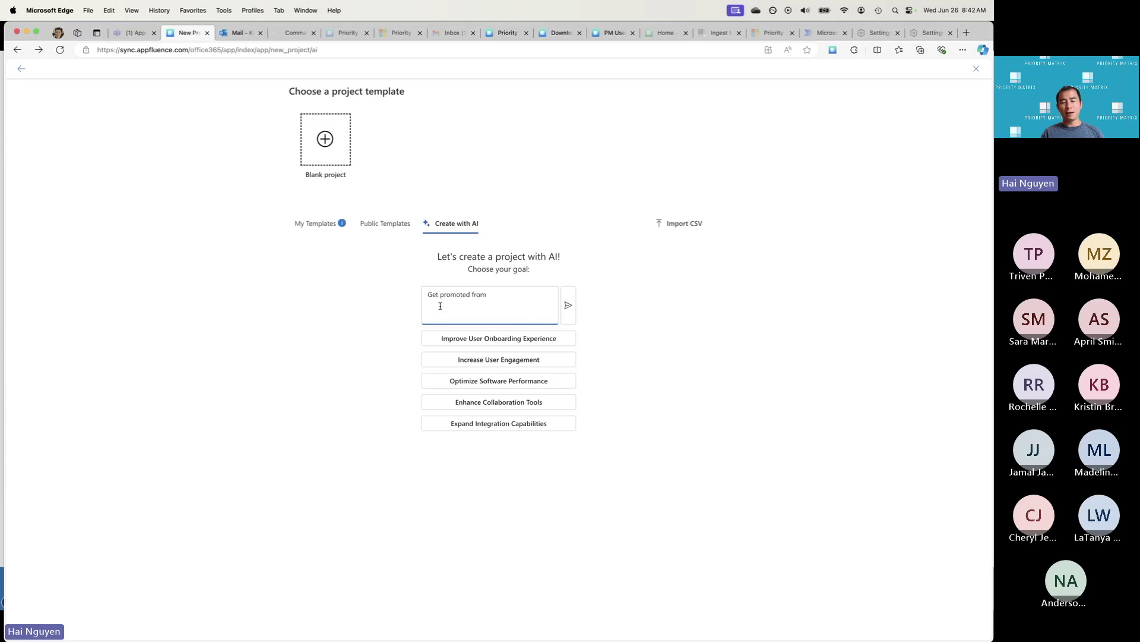
{"action": "type", "text": "project manager to senior project manager"}
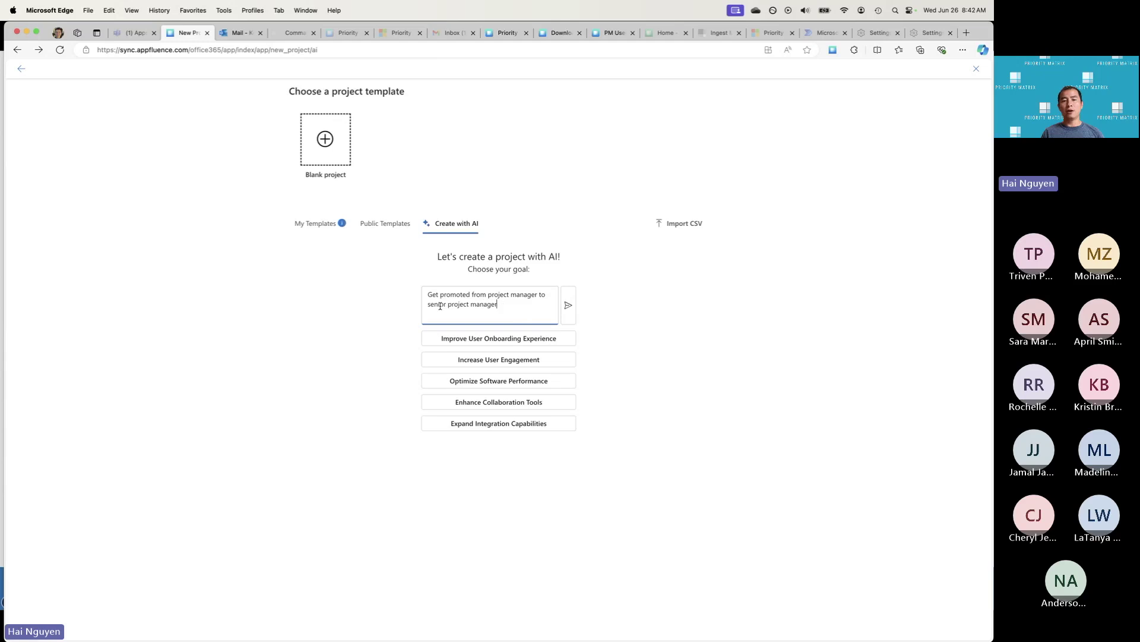
{"action": "left_click", "coordinate": [648, 320]}
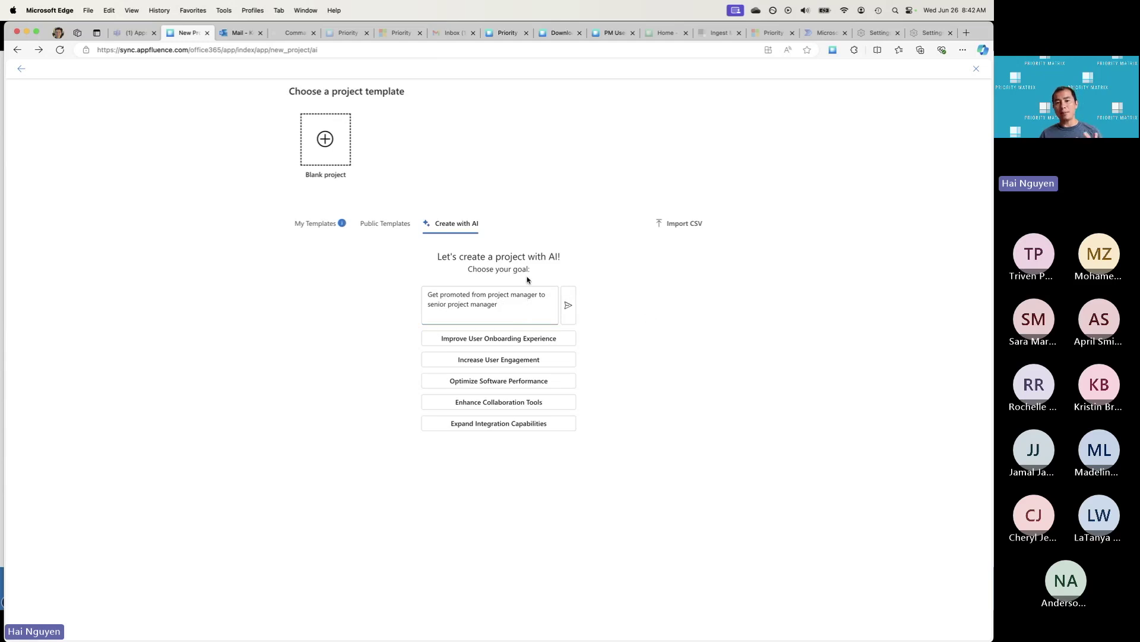
{"action": "left_click", "coordinate": [568, 305]}
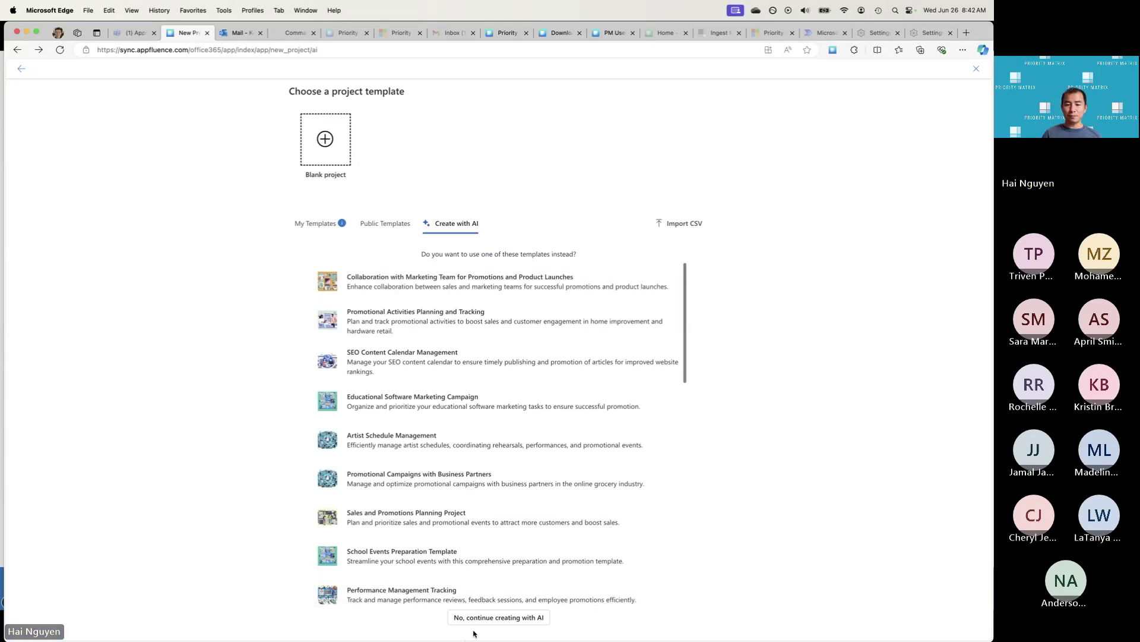
Step: Decline the suggested templates, continue creating the promotion project with AI, and return to My Personal Priorities
{"action": "left_click", "coordinate": [501, 617]}
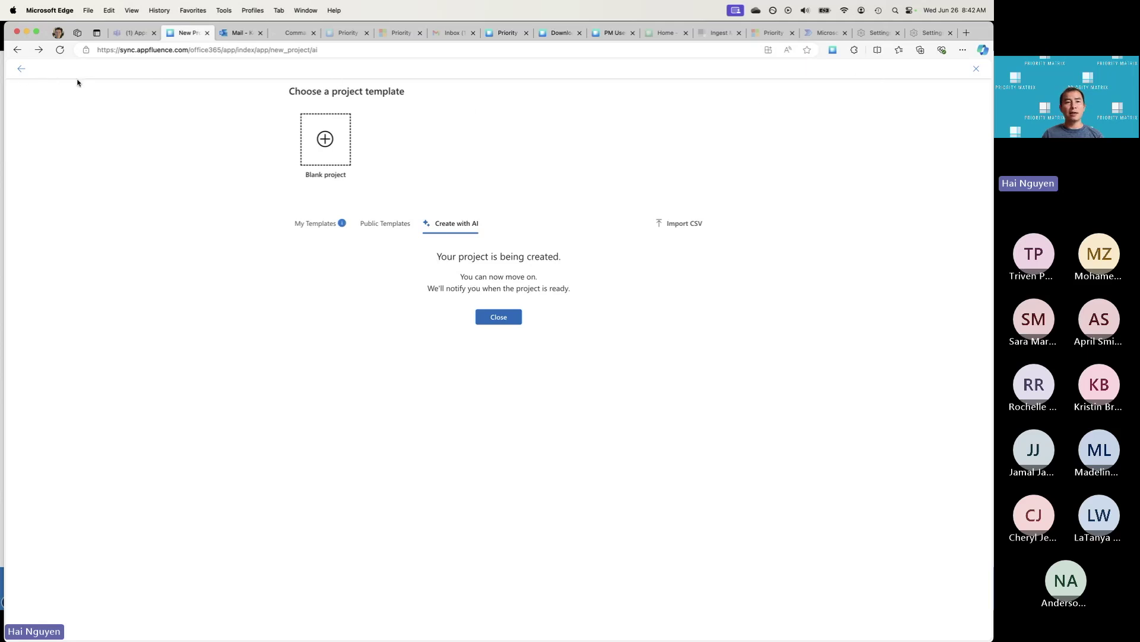
{"action": "left_click", "coordinate": [21, 69]}
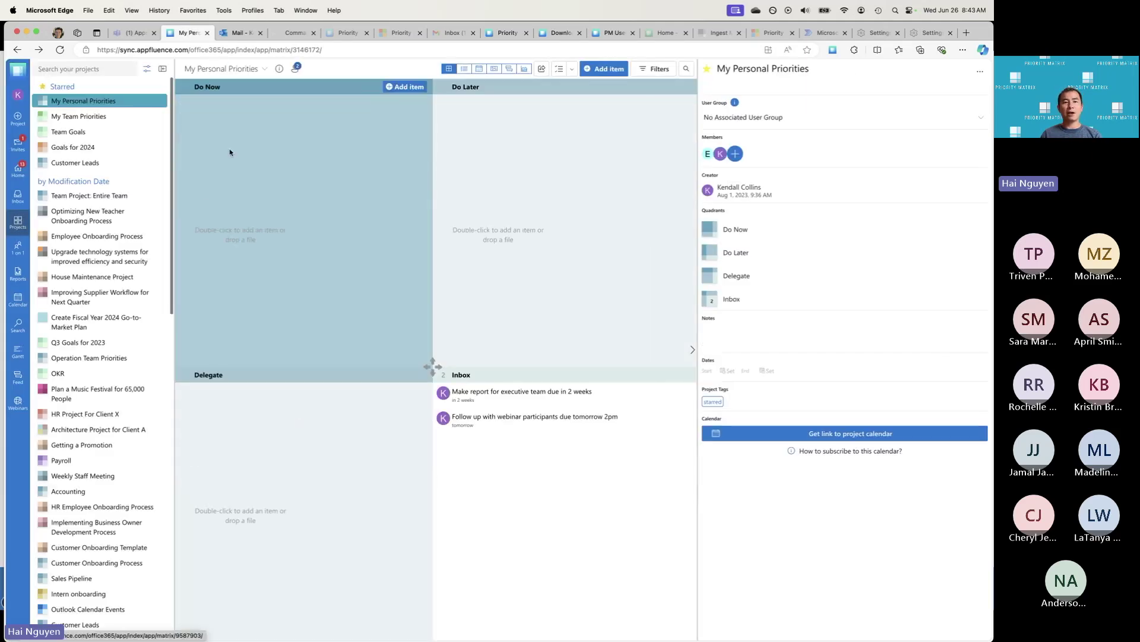
Step: Look through the public and personal project templates, including the Employee Onboarding Template's details, and leave without creating a project
{"action": "left_click", "coordinate": [22, 224]}
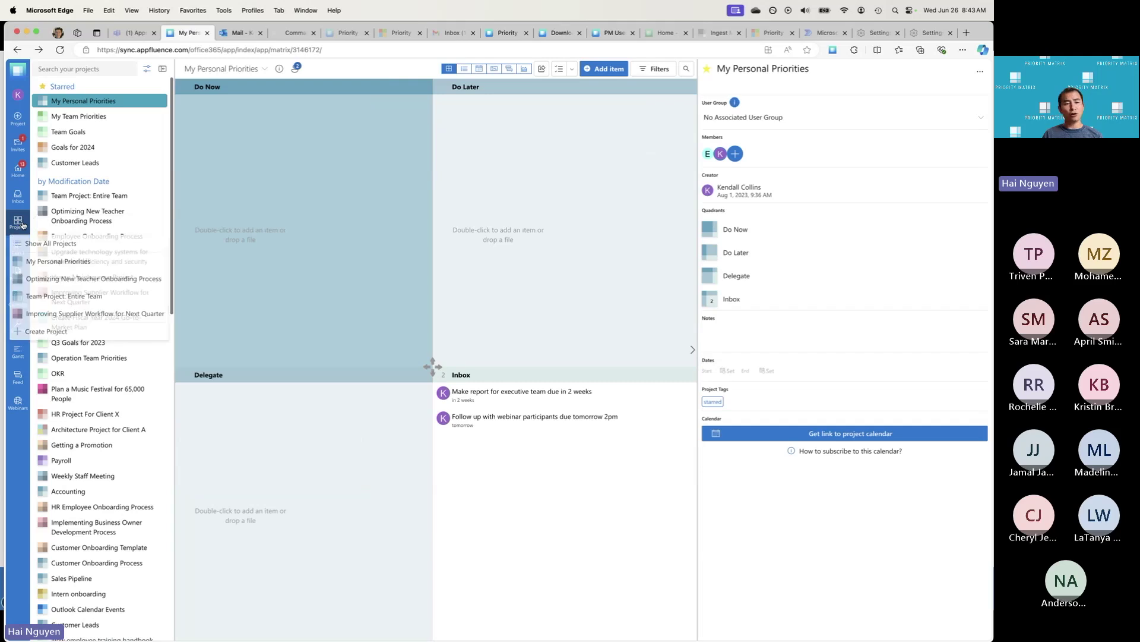
{"action": "left_click", "coordinate": [87, 335]}
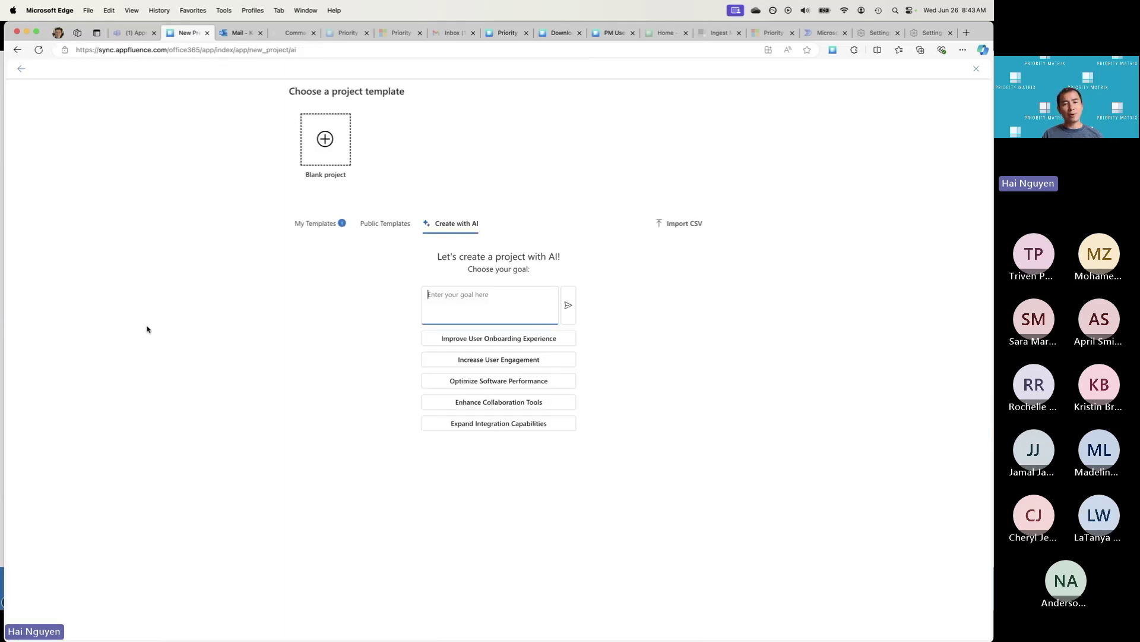
{"action": "left_click", "coordinate": [385, 231]}
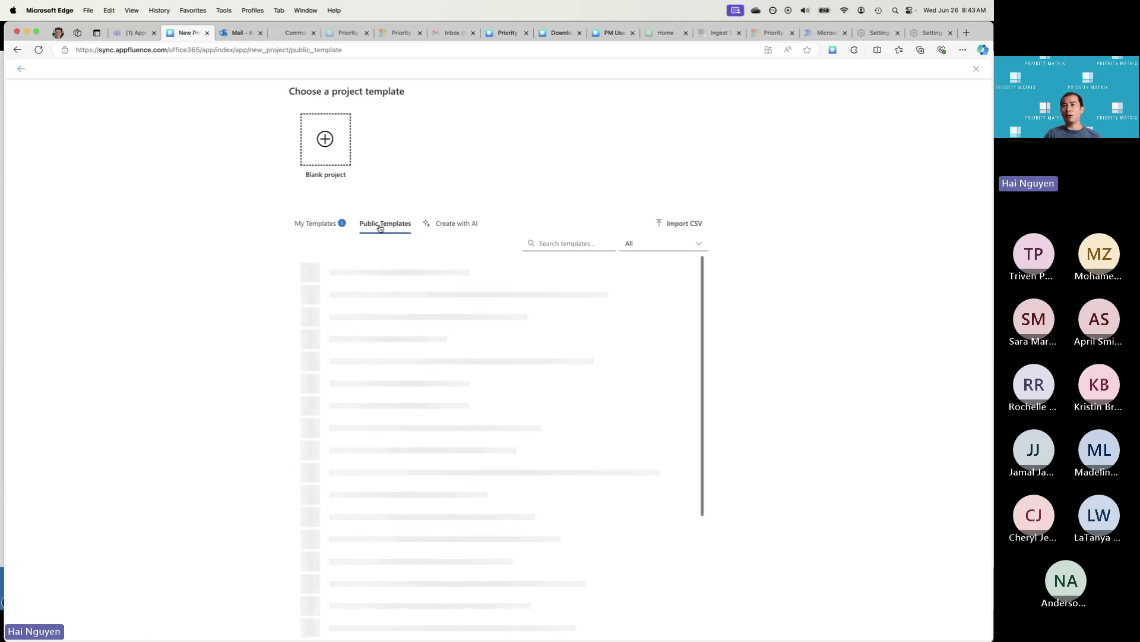
{"action": "left_click", "coordinate": [315, 226]}
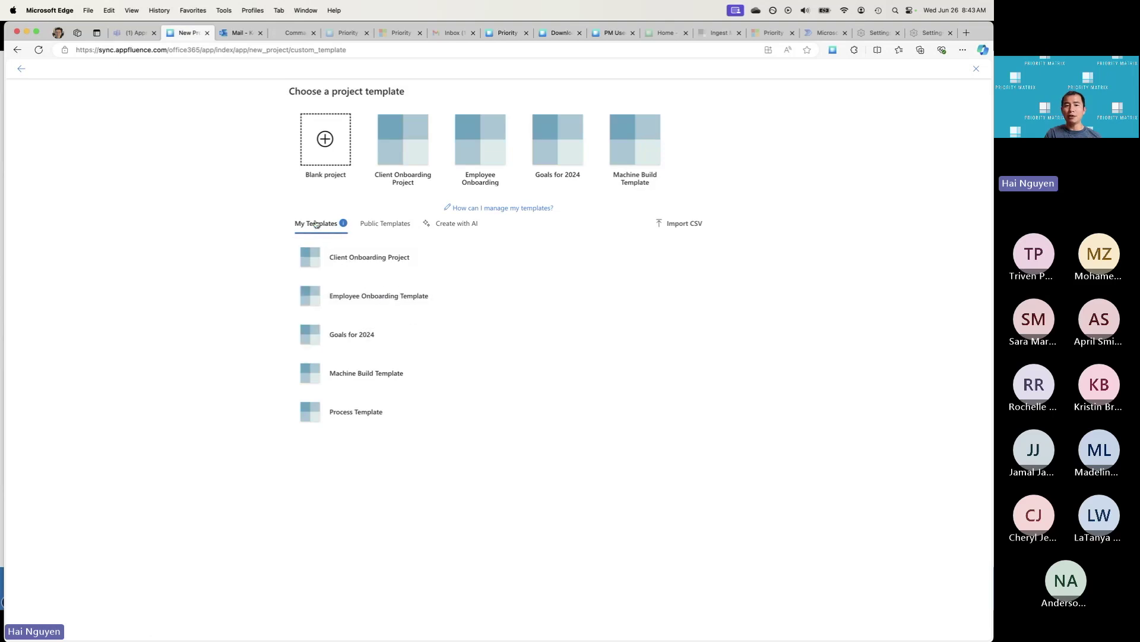
{"action": "left_click", "coordinate": [362, 301]}
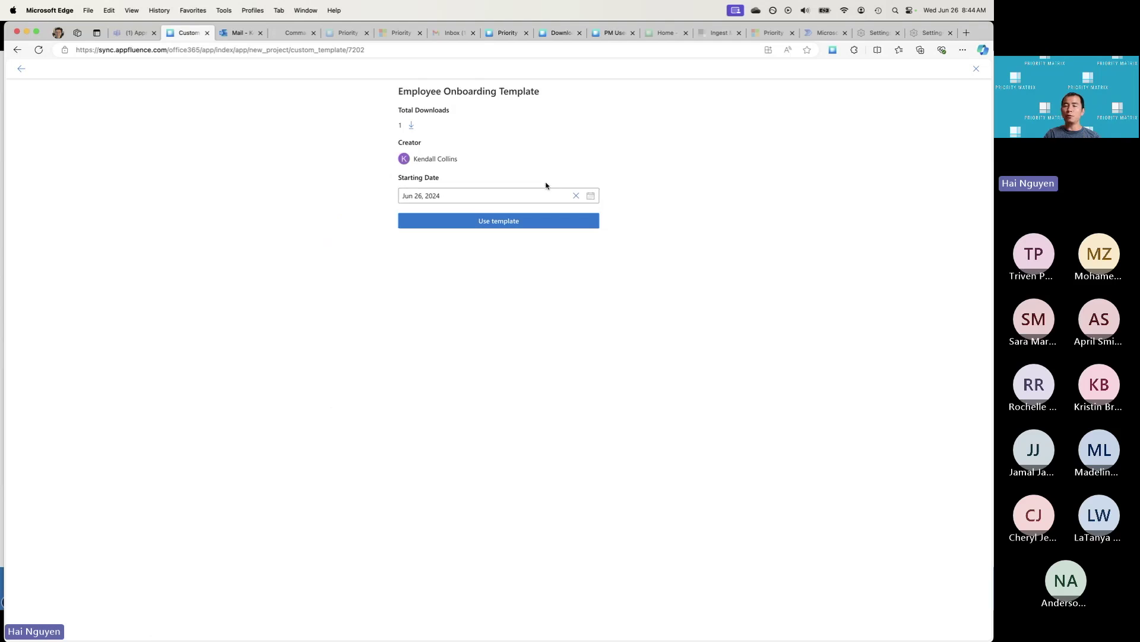
{"action": "left_click", "coordinate": [21, 70]}
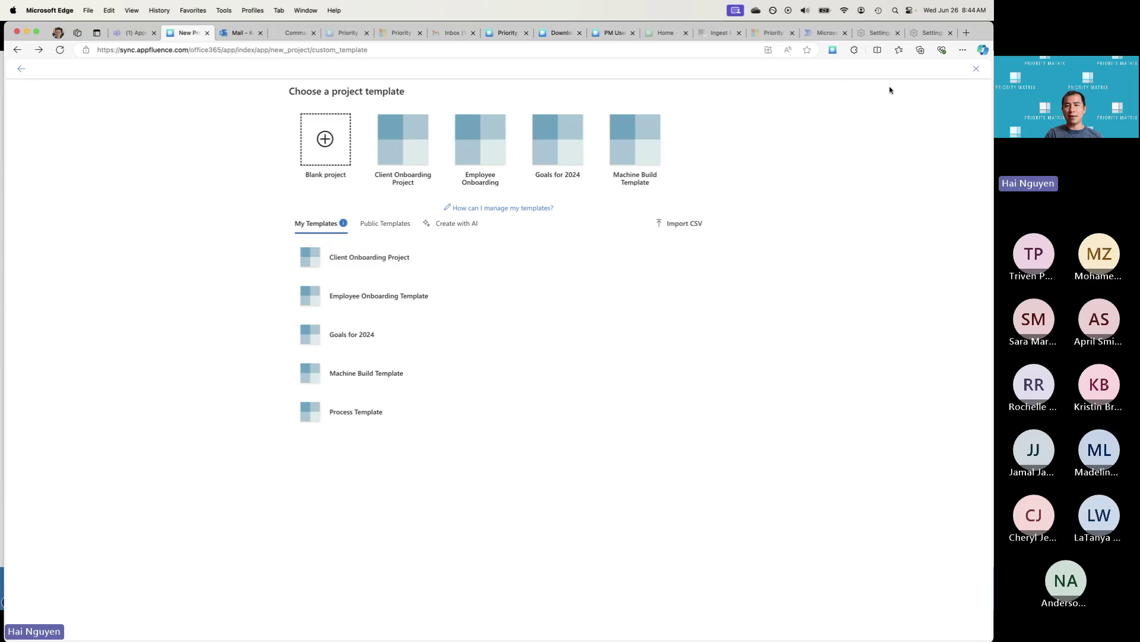
{"action": "left_click", "coordinate": [21, 68]}
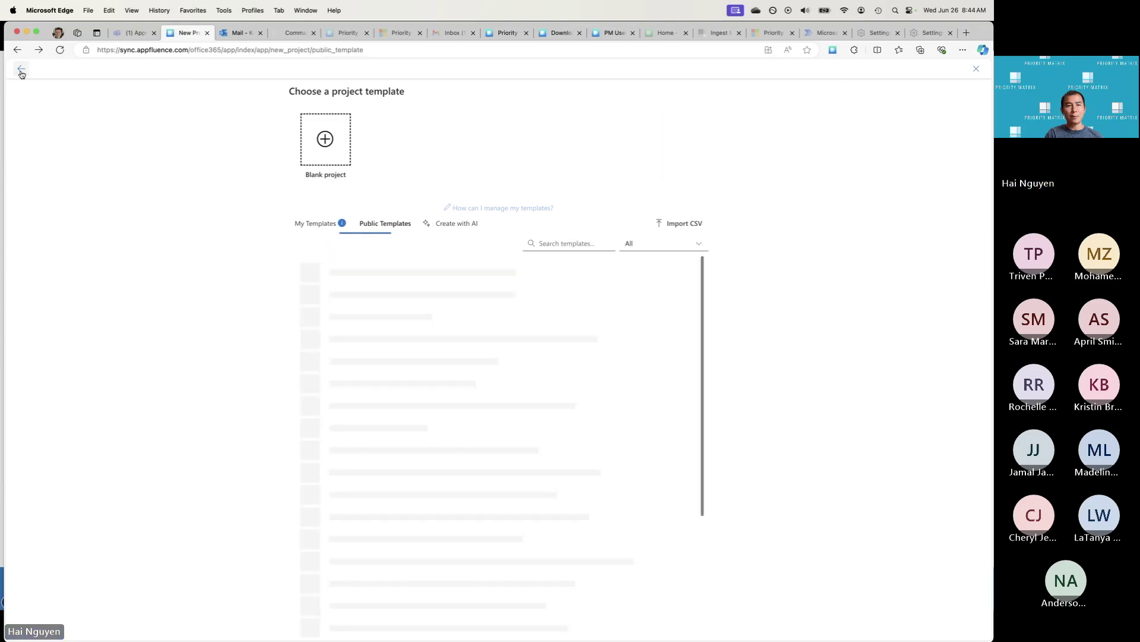
{"action": "left_click", "coordinate": [975, 70]}
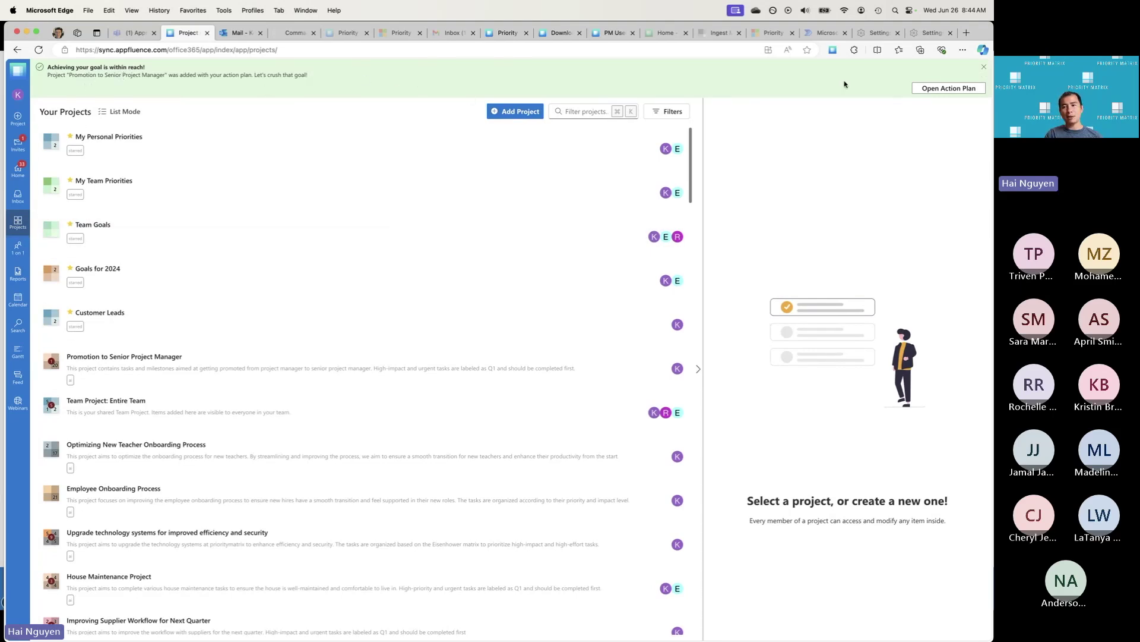
Step: Open the action plan of the AI-created project and review its item list and the notes of Mentor Junior Project Managers
{"action": "left_click", "coordinate": [950, 88]}
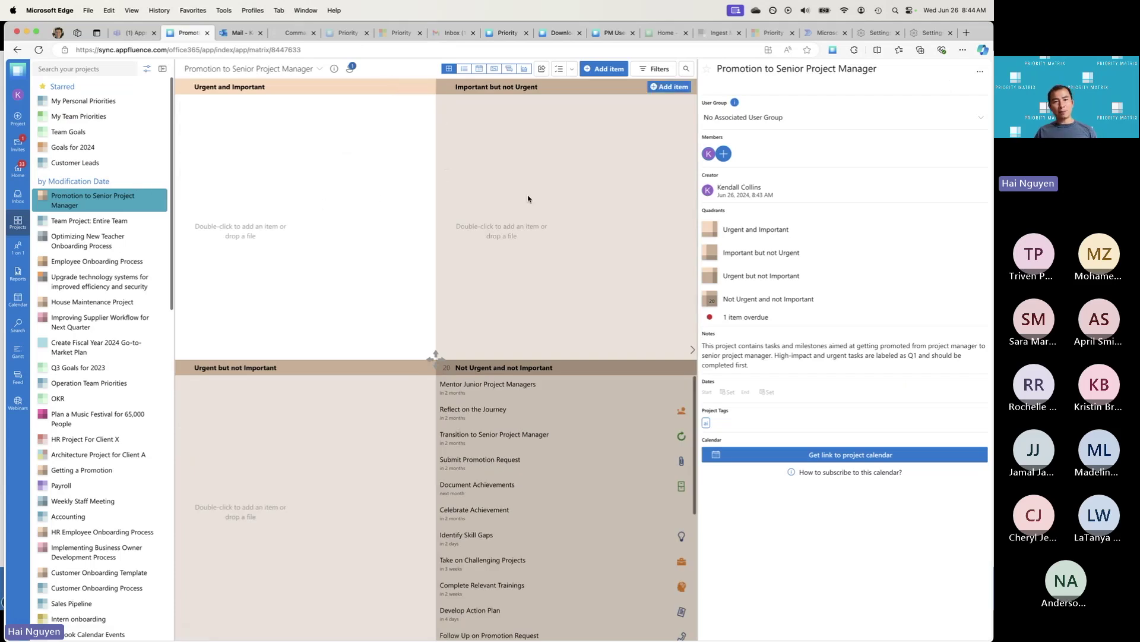
{"action": "scroll", "coordinate": [569, 534], "scroll_direction": "down", "scroll_amount": 5}
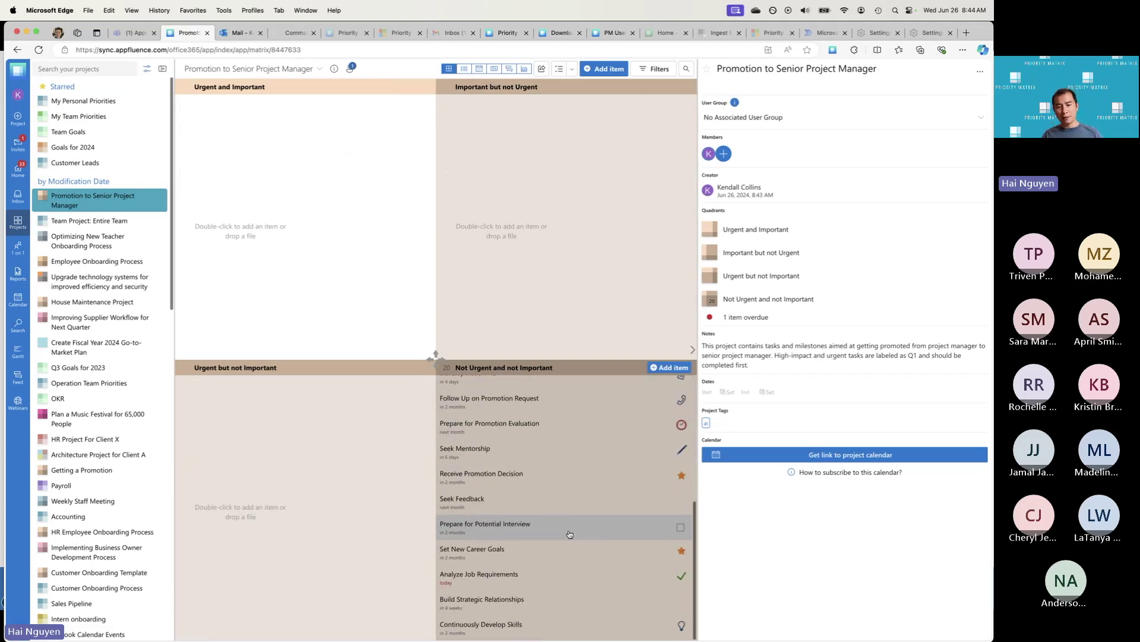
{"action": "scroll", "coordinate": [567, 526], "scroll_direction": "up", "scroll_amount": 5}
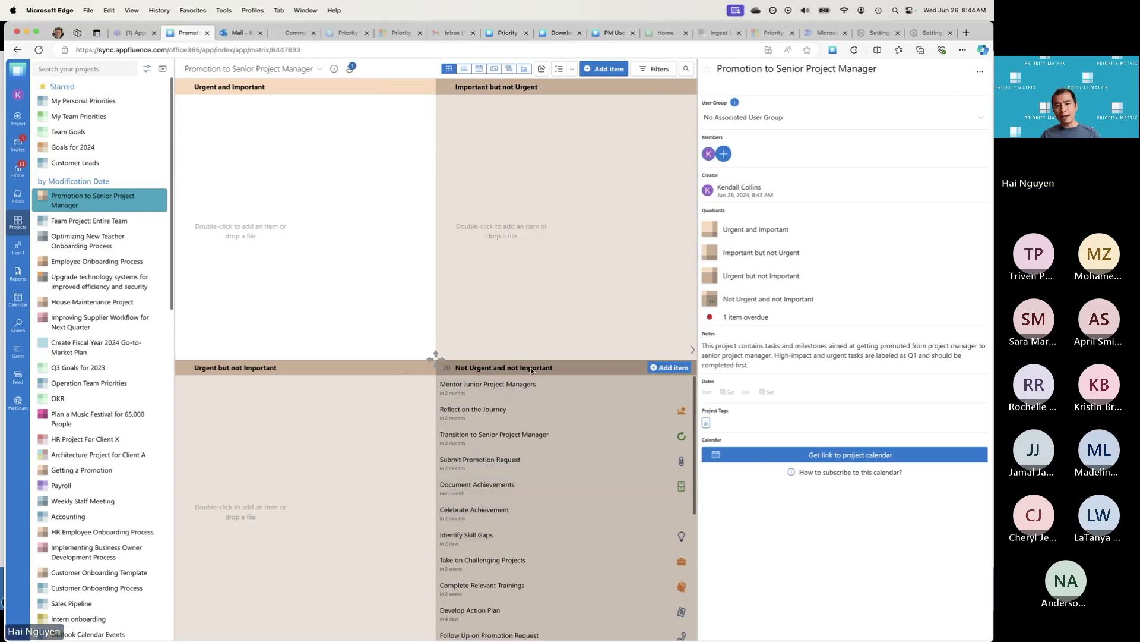
{"action": "left_click", "coordinate": [585, 381]}
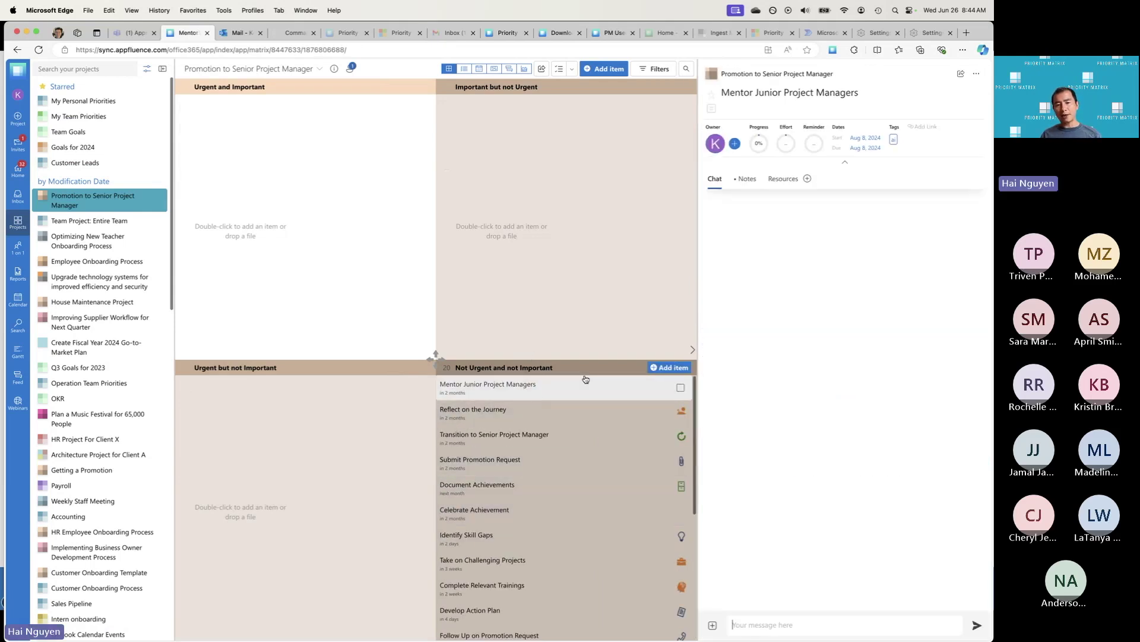
{"action": "left_click", "coordinate": [747, 178]}
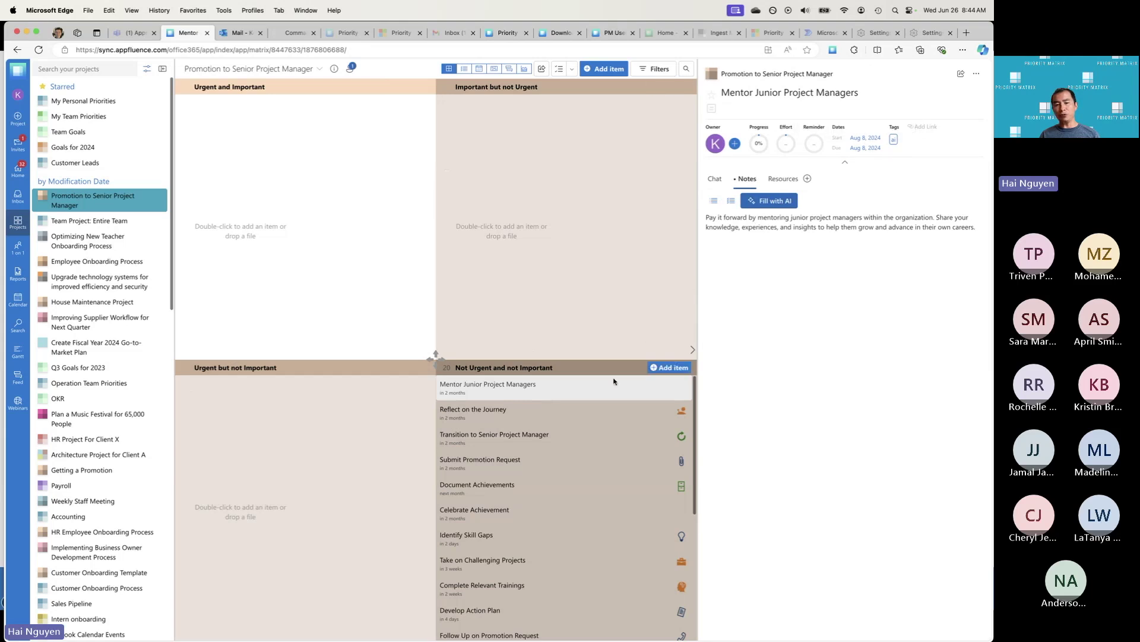
Step: Move Mentor Junior Project Managers to the Urgent and Important quadrant and Reflect on the Journey to Important but not Urgent
{"action": "left_click_drag", "start_coordinate": [547, 380], "coordinate": [309, 83]}
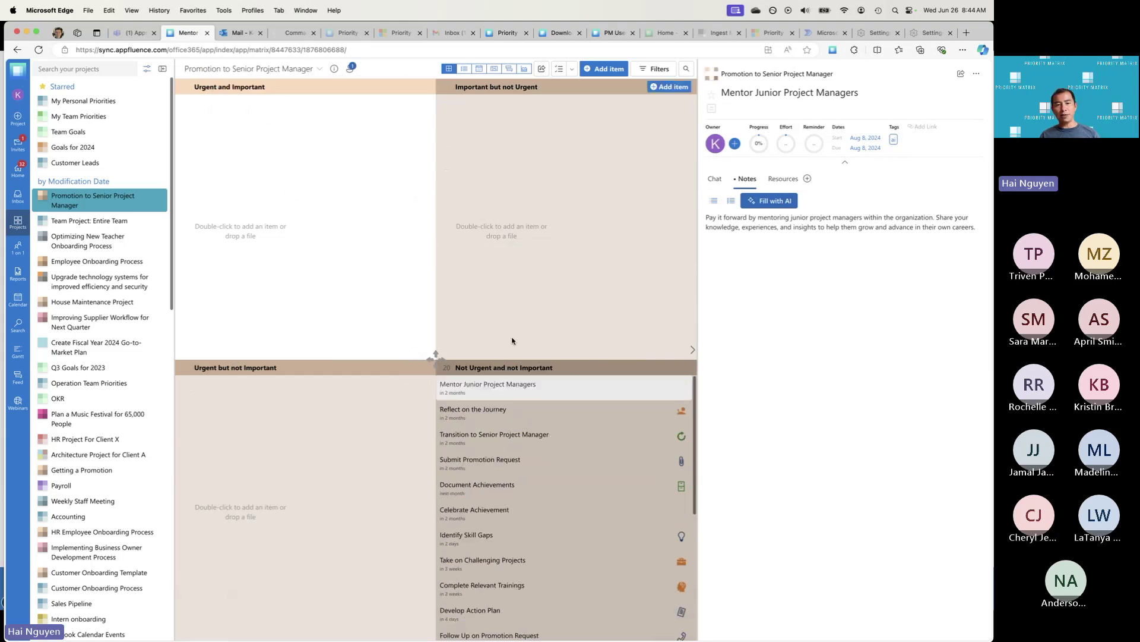
{"action": "left_click_drag", "start_coordinate": [526, 389], "coordinate": [550, 105]}
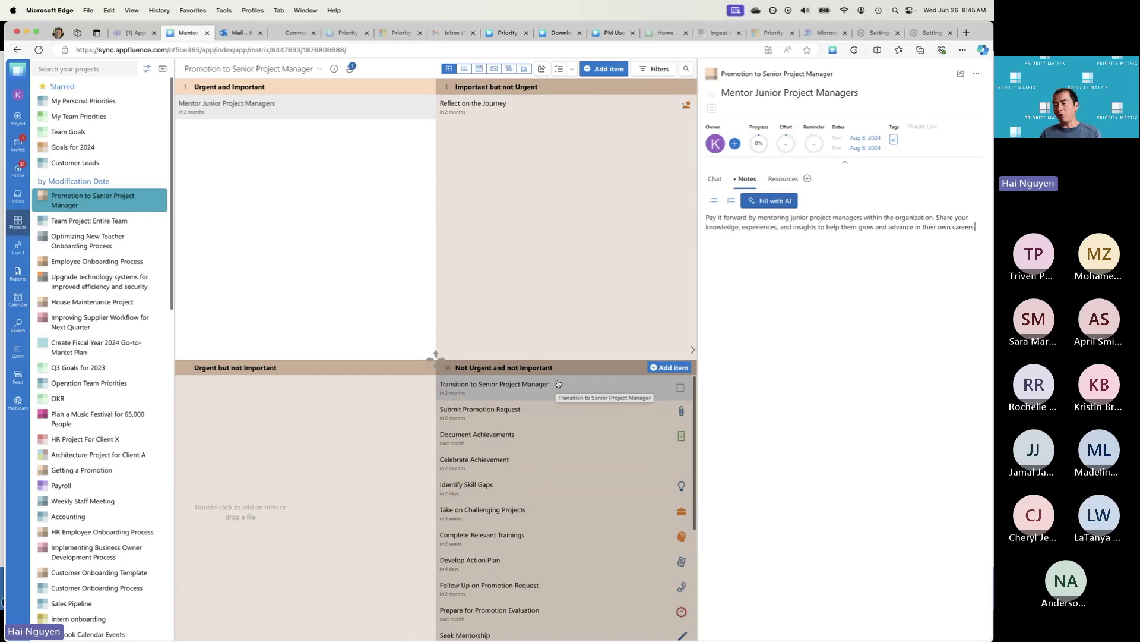
Step: Delete the Develop Action Plan item from the Not Urgent and not Important quadrant
{"action": "right_click", "coordinate": [530, 438]}
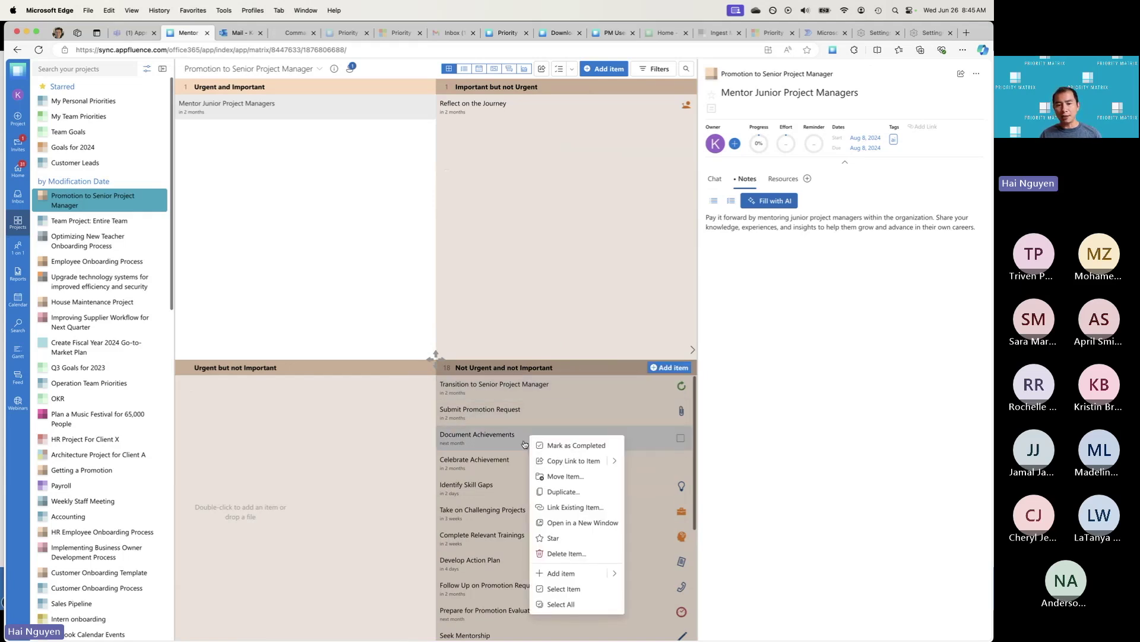
{"action": "left_click", "coordinate": [492, 518]}
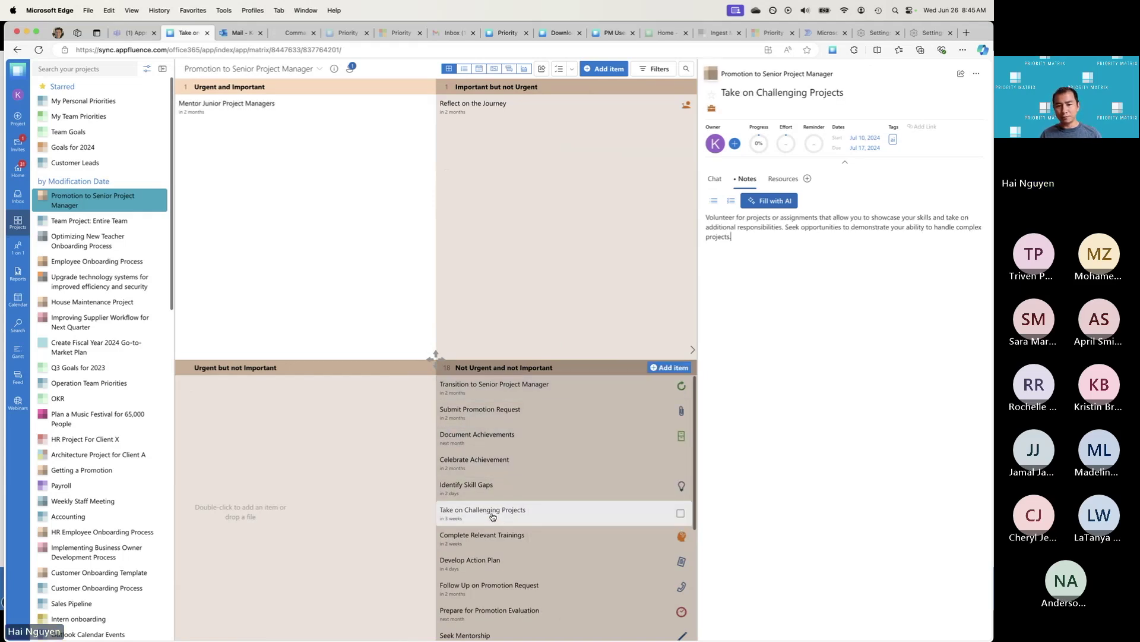
{"action": "right_click", "coordinate": [498, 555]}
{"action": "scroll", "coordinate": [497, 556], "scroll_direction": "down", "scroll_amount": 2}
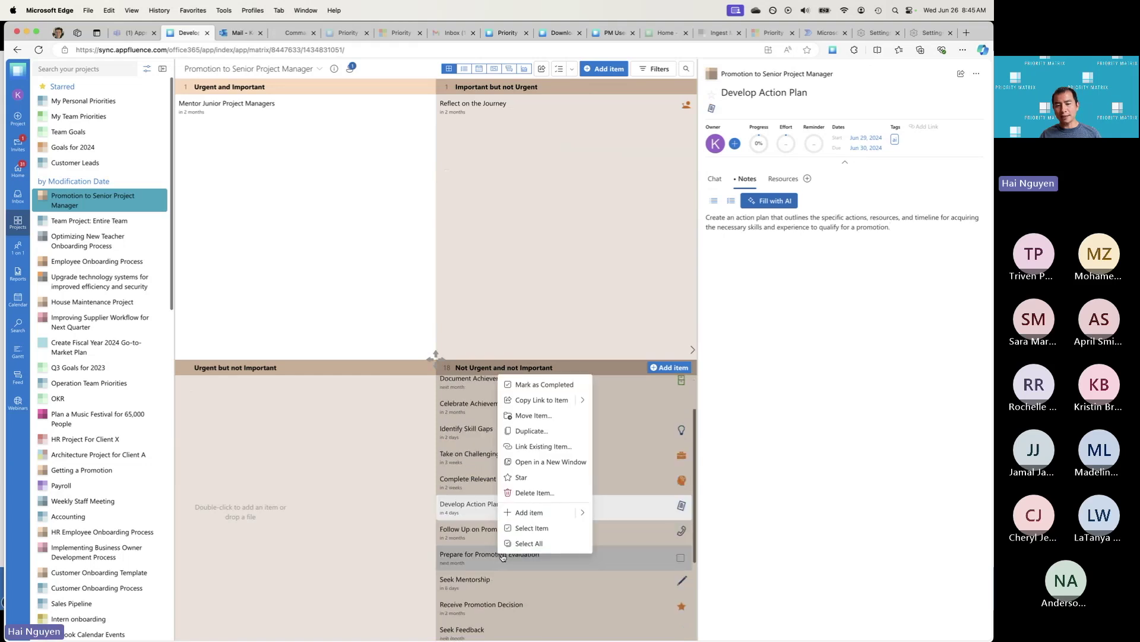
{"action": "left_click", "coordinate": [532, 493]}
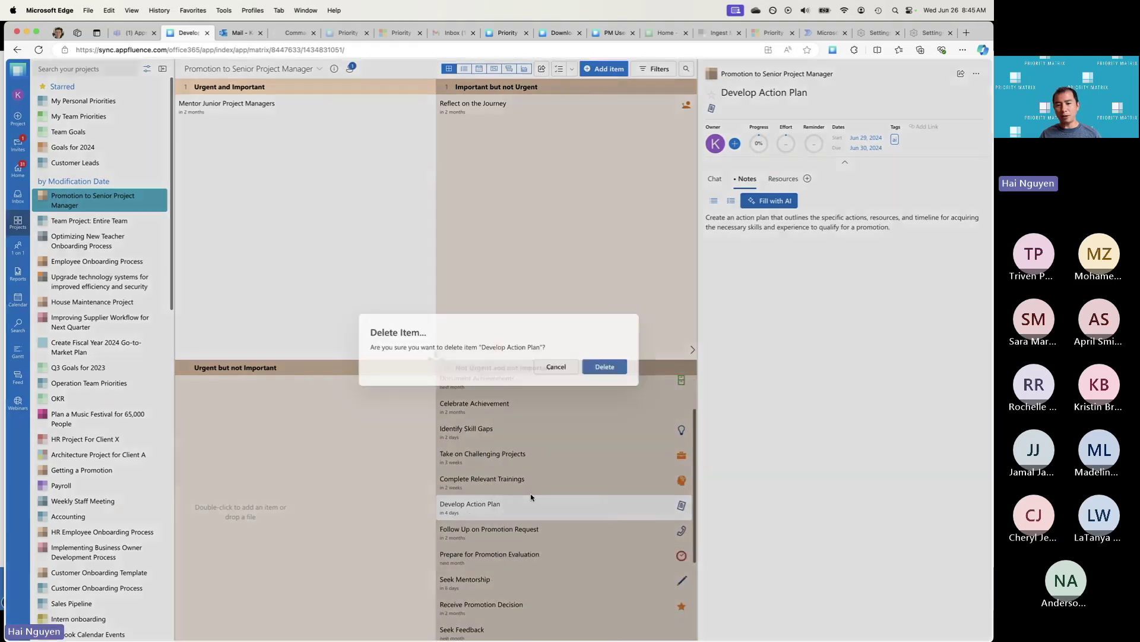
{"action": "left_click", "coordinate": [608, 366]}
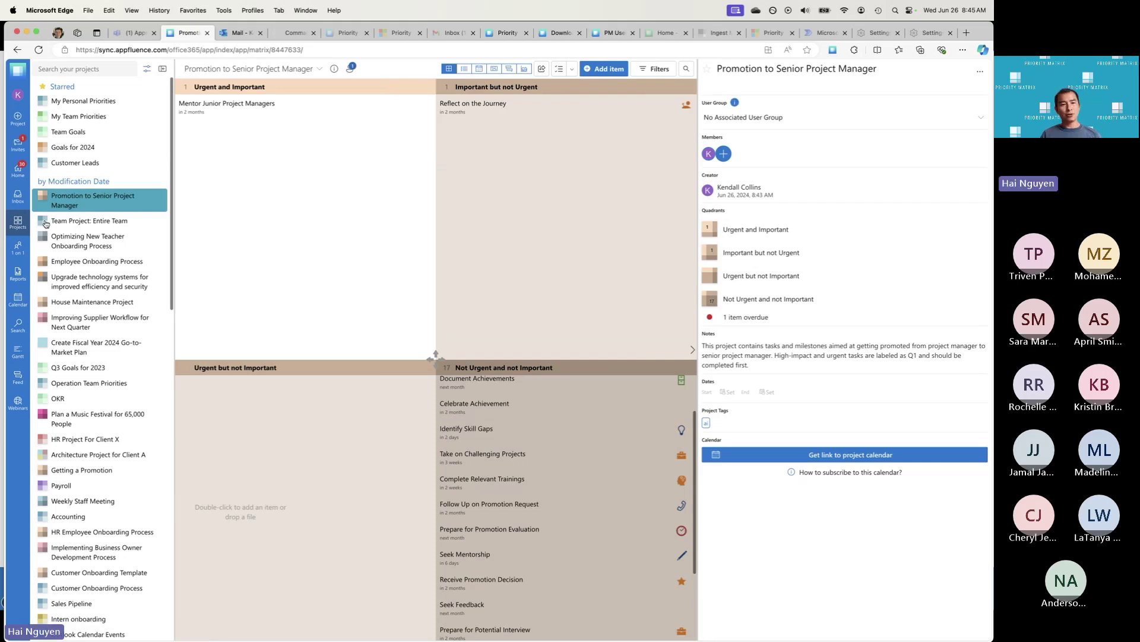
Step: Open the one-on-one view with the collaborator, hide its Microsoft 365 items, and look at the form for adding a shared task
{"action": "left_click", "coordinate": [19, 248]}
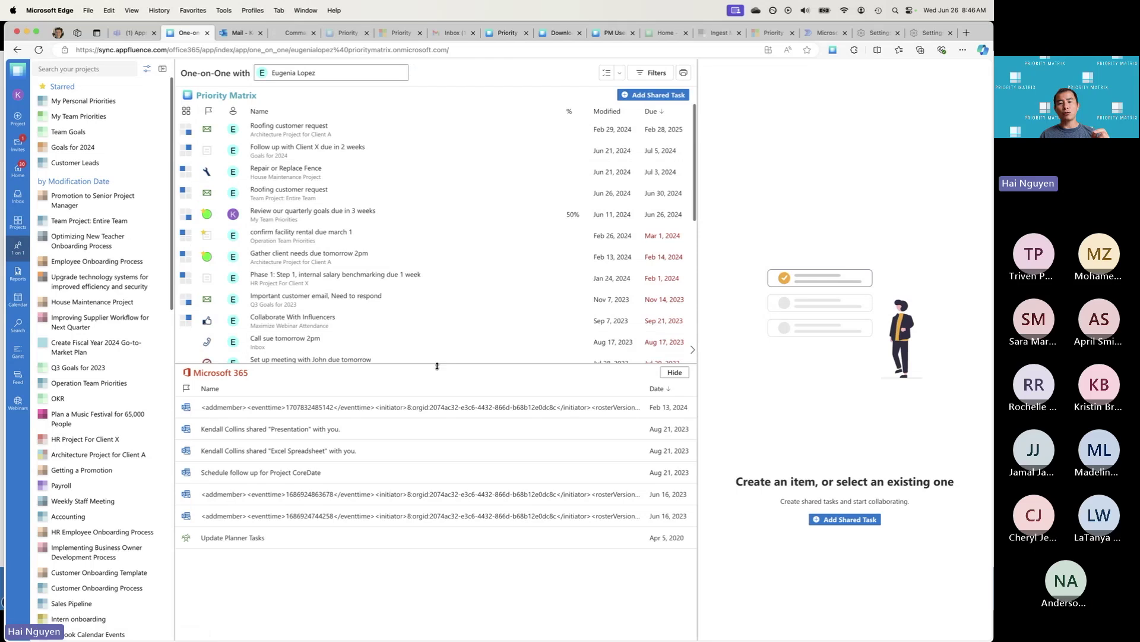
{"action": "left_click", "coordinate": [673, 372]}
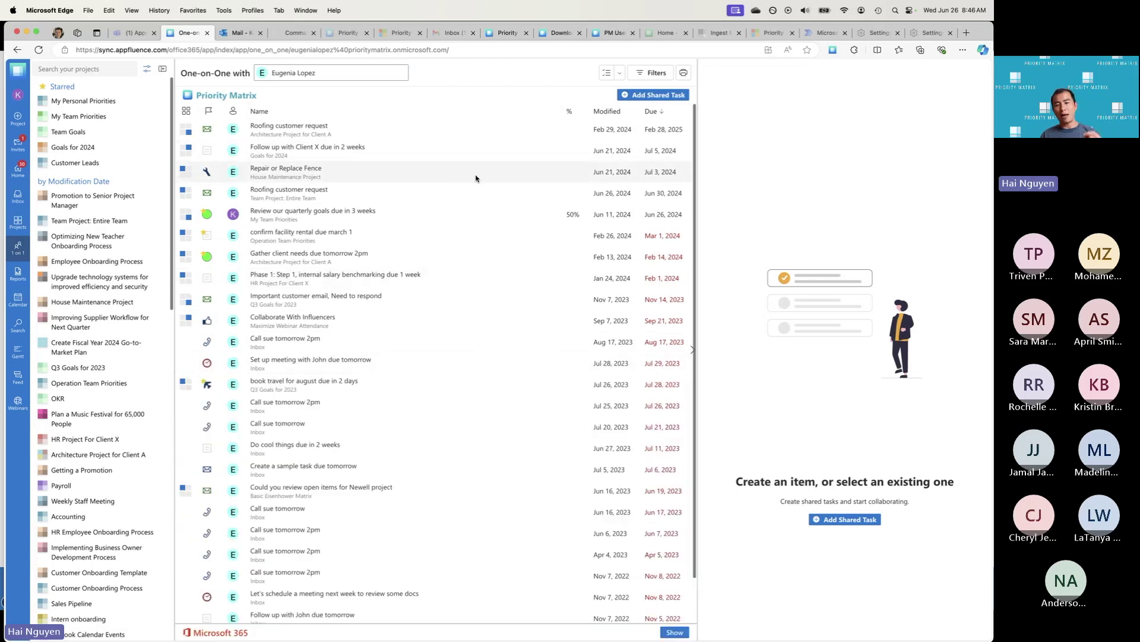
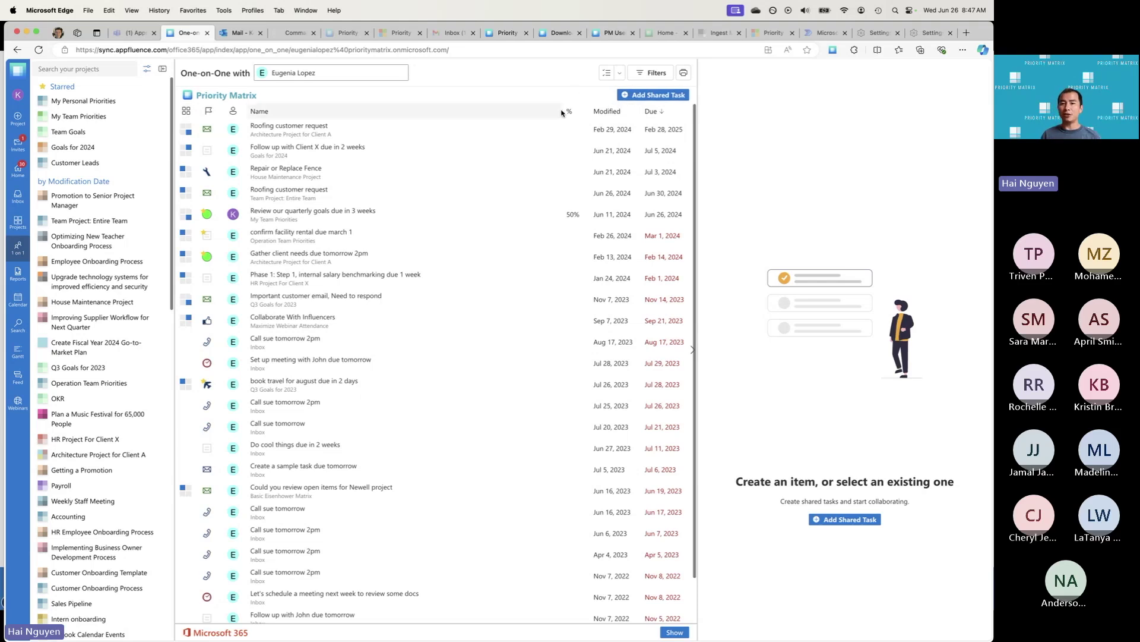
{"action": "left_click", "coordinate": [676, 98]}
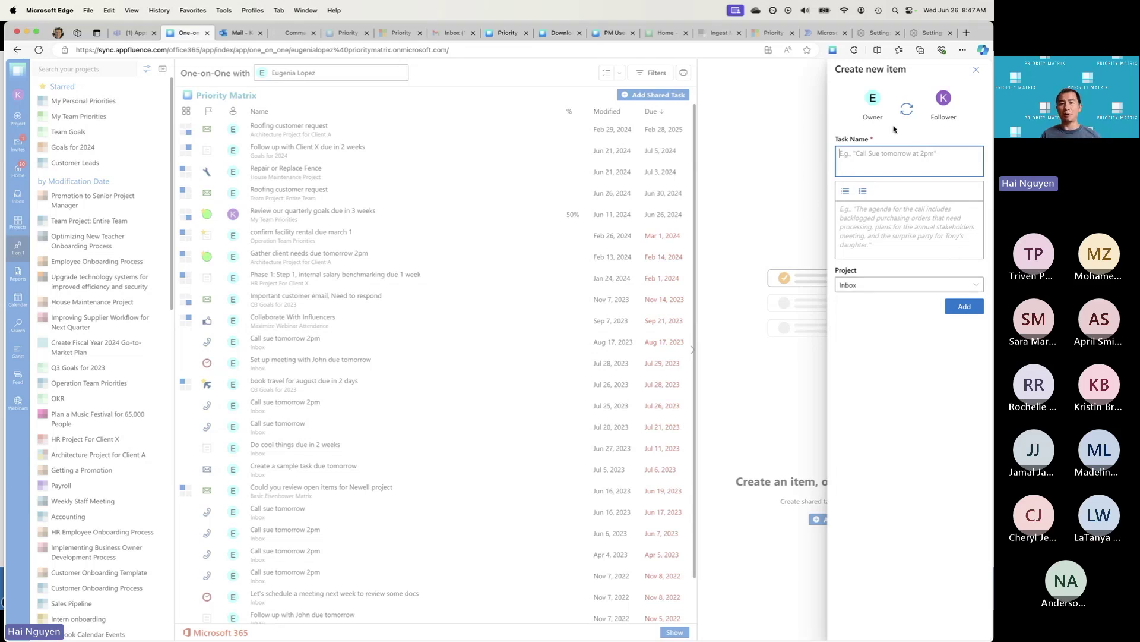
{"action": "left_click", "coordinate": [976, 69]}
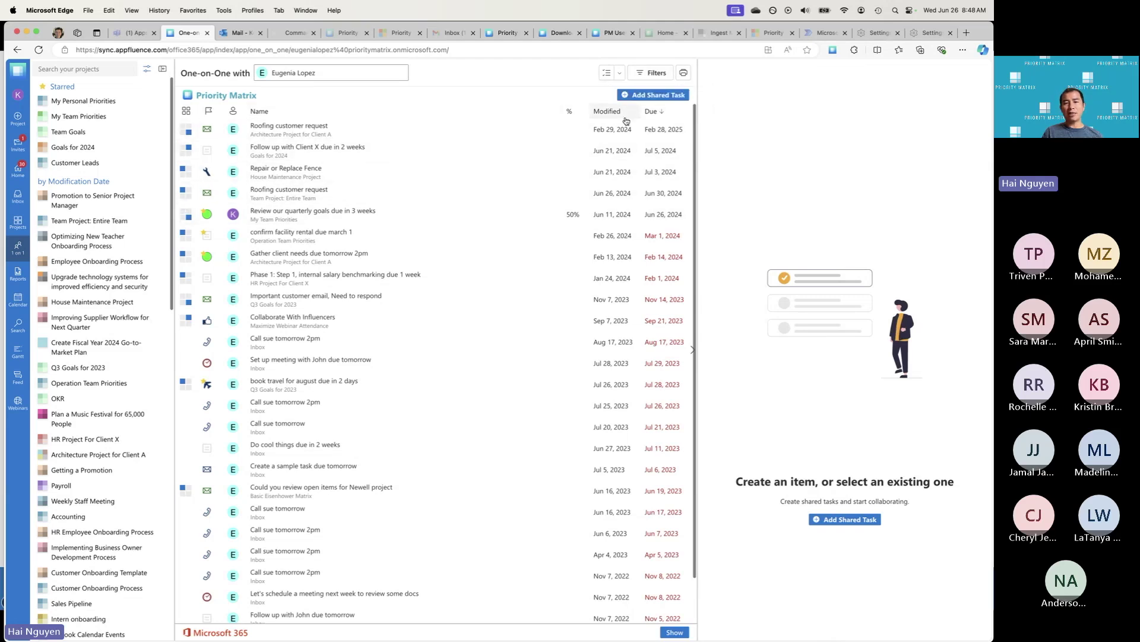
Step: Review the one-on-one list's filtering and sorting options, including the item states, and open the search across all items
{"action": "left_click", "coordinate": [654, 71]}
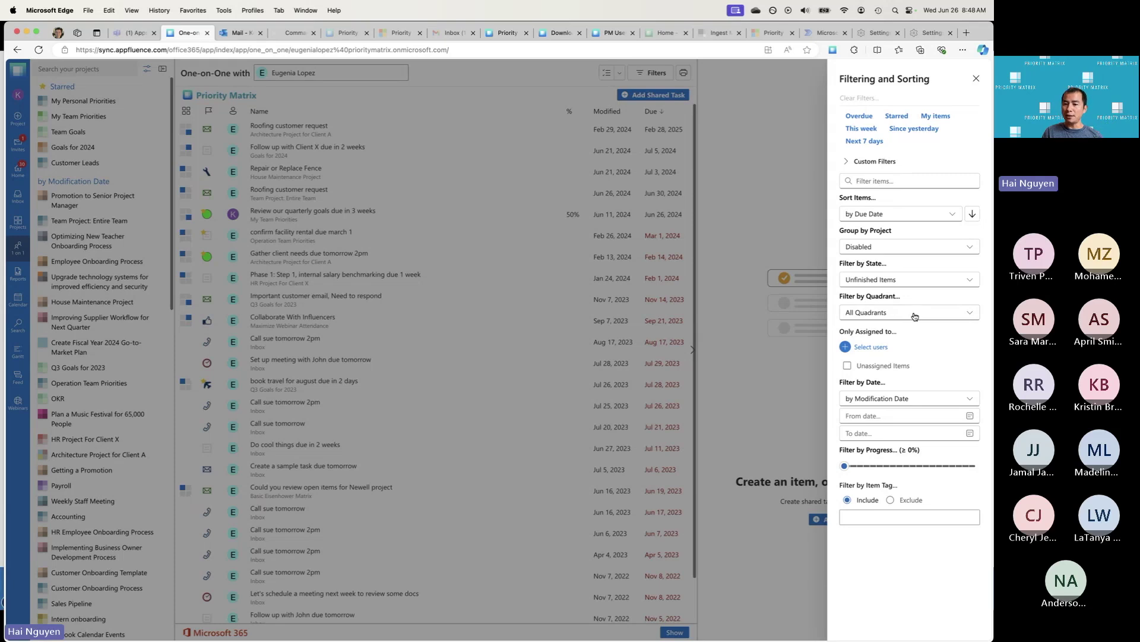
{"action": "left_click", "coordinate": [972, 281]}
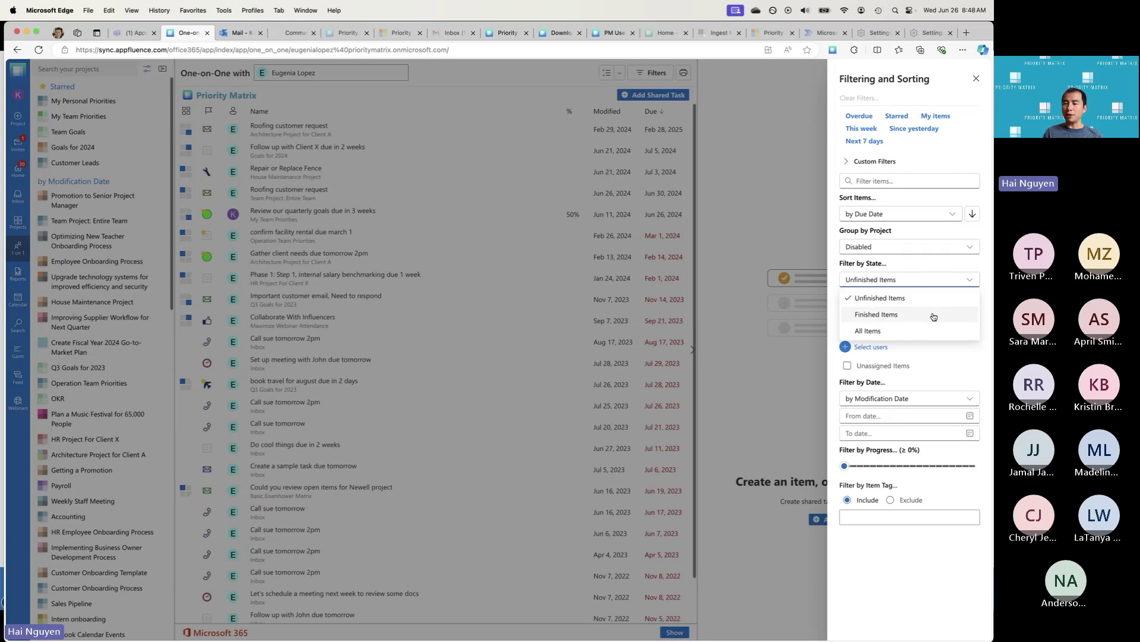
{"action": "left_click", "coordinate": [976, 79]}
{"action": "left_click", "coordinate": [976, 80]}
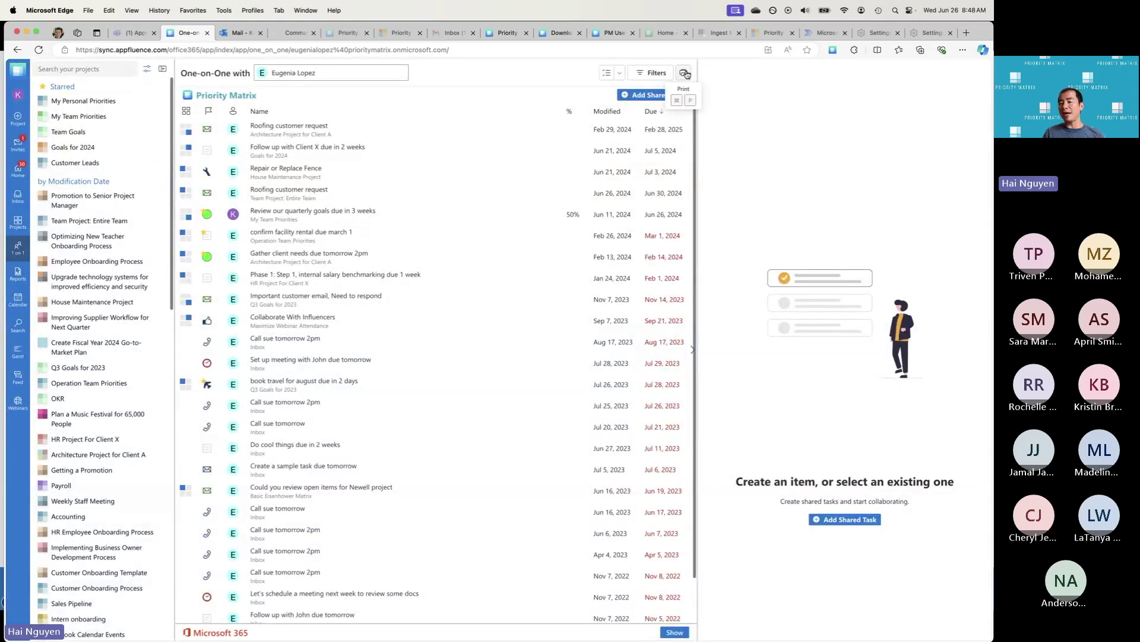
{"action": "left_click", "coordinate": [19, 325]}
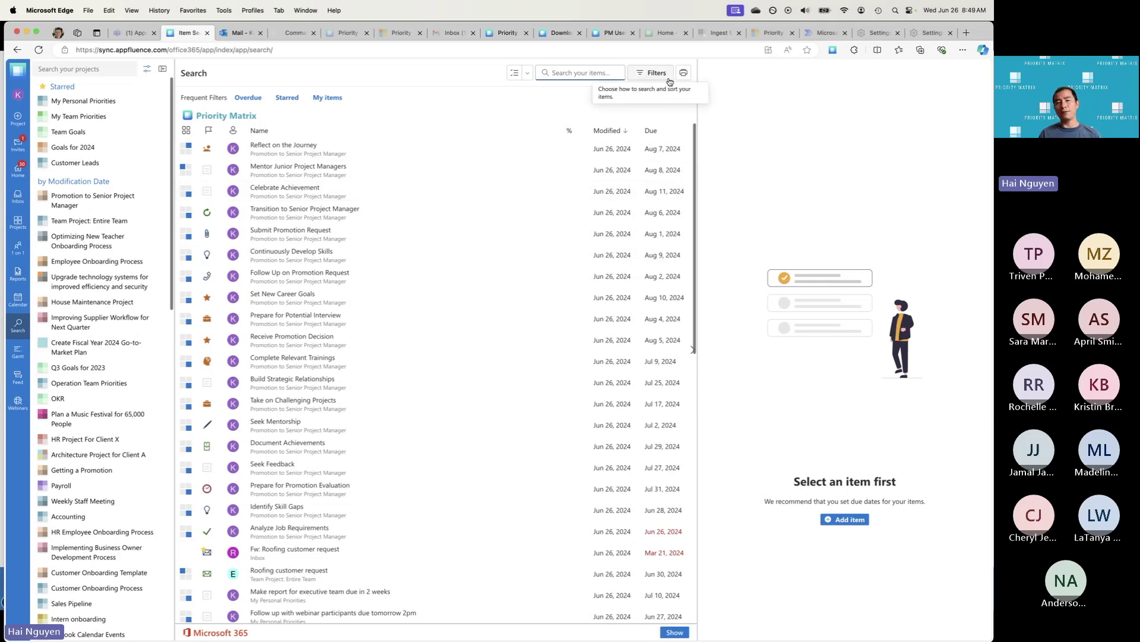
Step: View the Roofing customer request and Paint Exterior Walls alerts on the home page and show the options for clearing notifications
{"action": "left_click", "coordinate": [17, 173]}
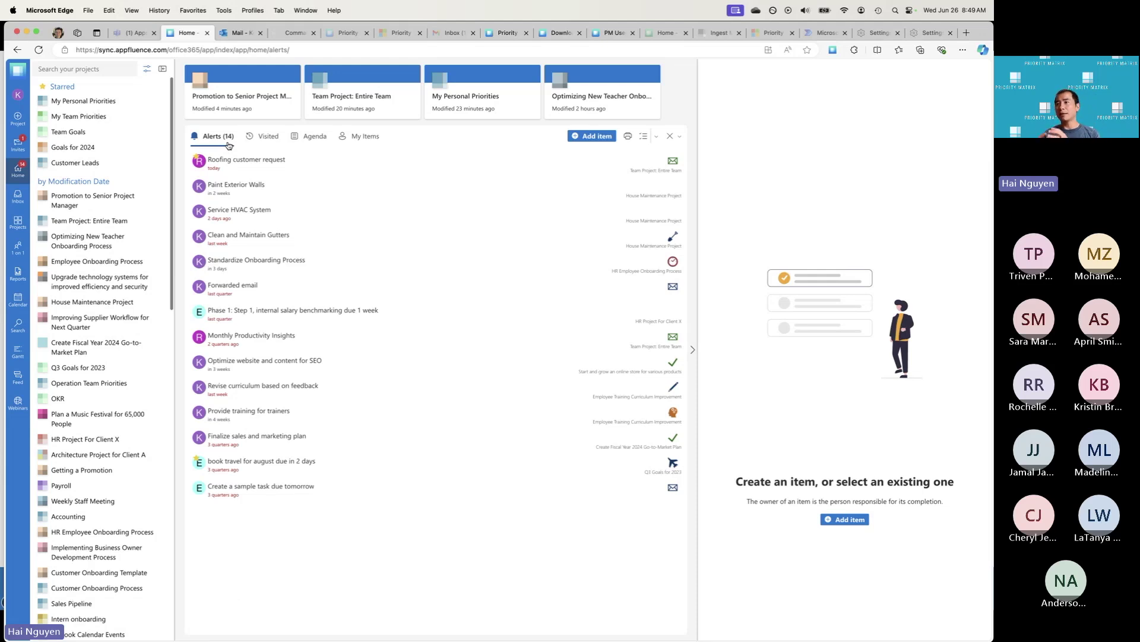
{"action": "left_click", "coordinate": [260, 165]}
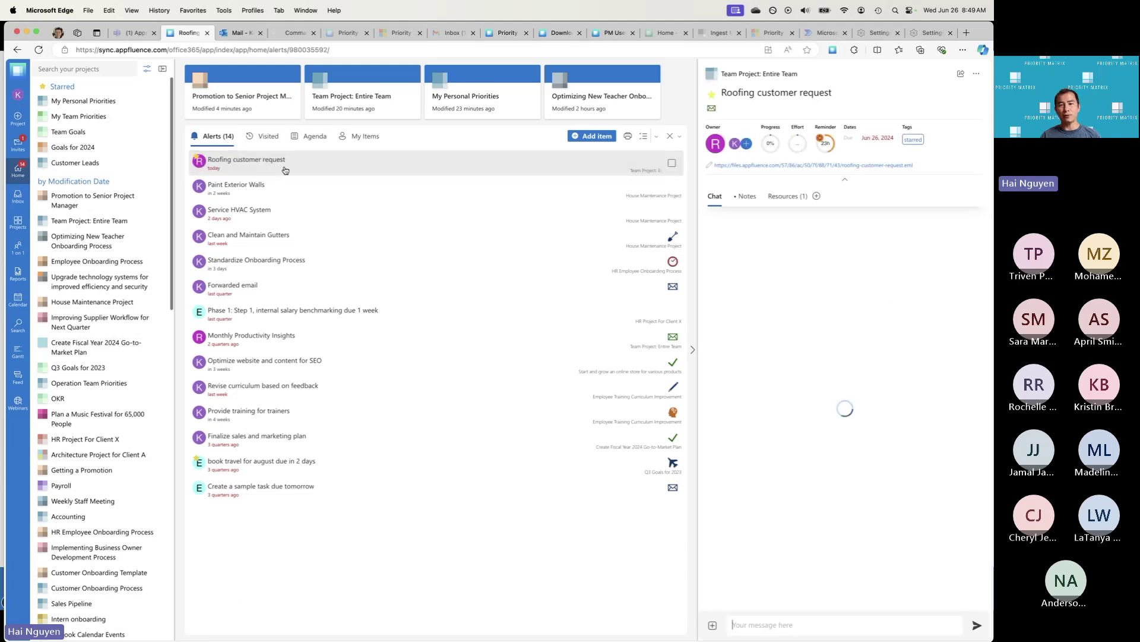
{"action": "left_click", "coordinate": [459, 189]}
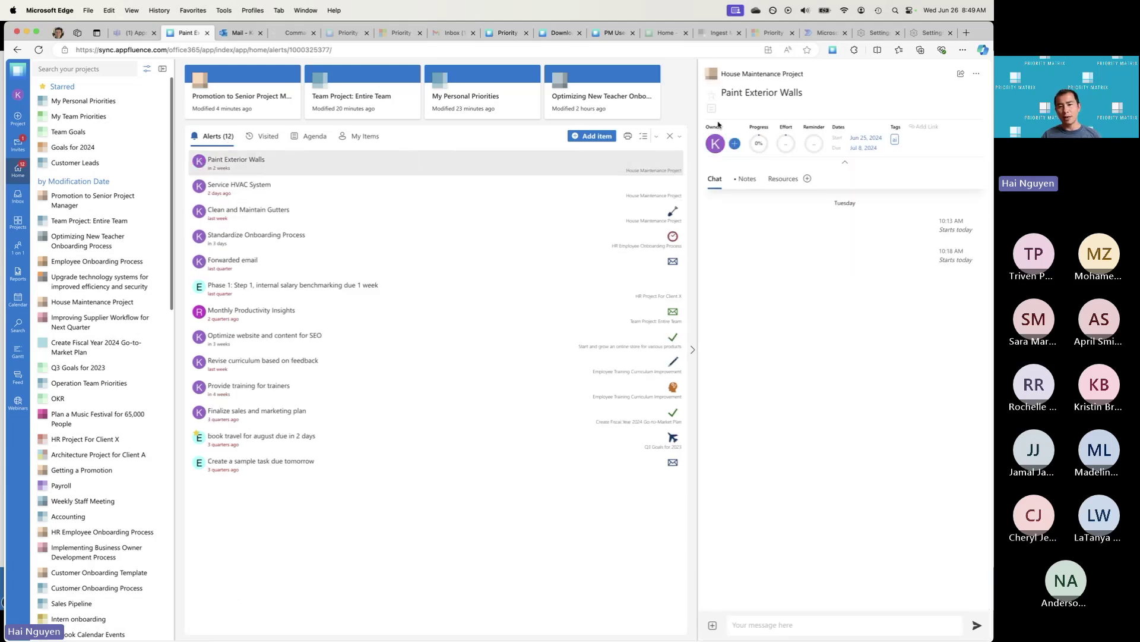
{"action": "left_click", "coordinate": [681, 140]}
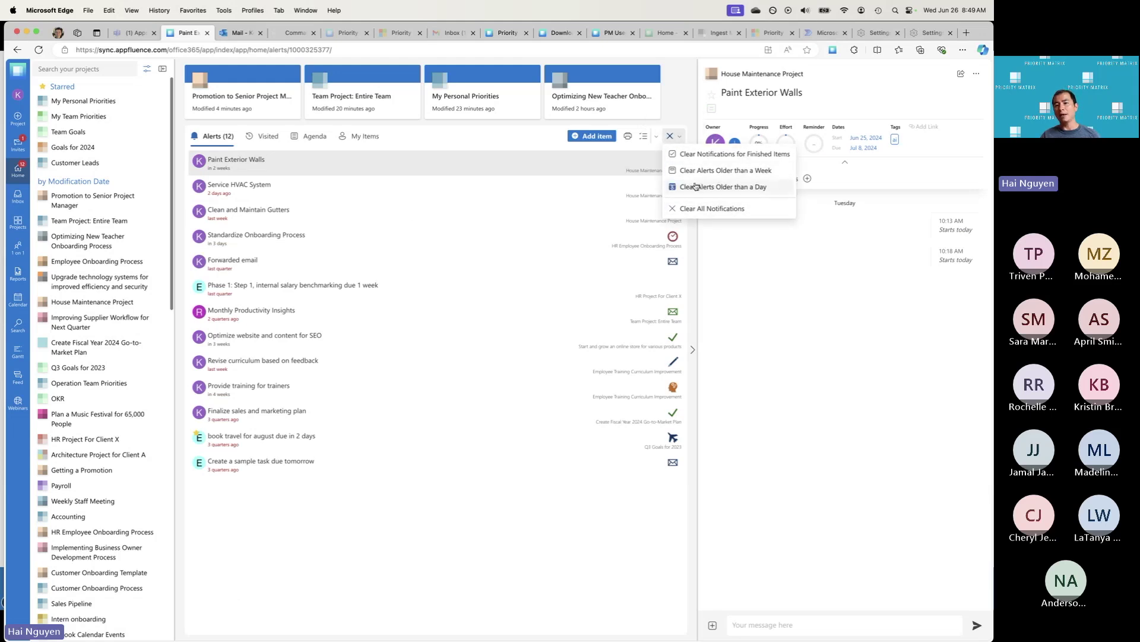
Step: Close the notification-clearing options and view the home page's agenda of upcoming tasks and the list of own items
{"action": "left_click", "coordinate": [684, 111]}
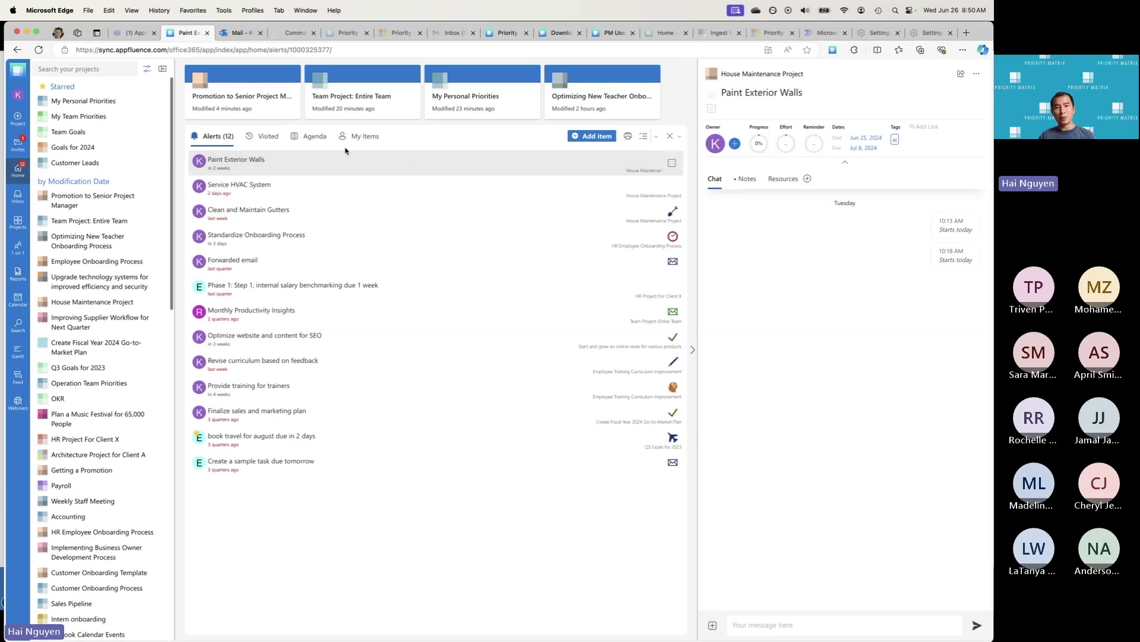
{"action": "left_click", "coordinate": [307, 141]}
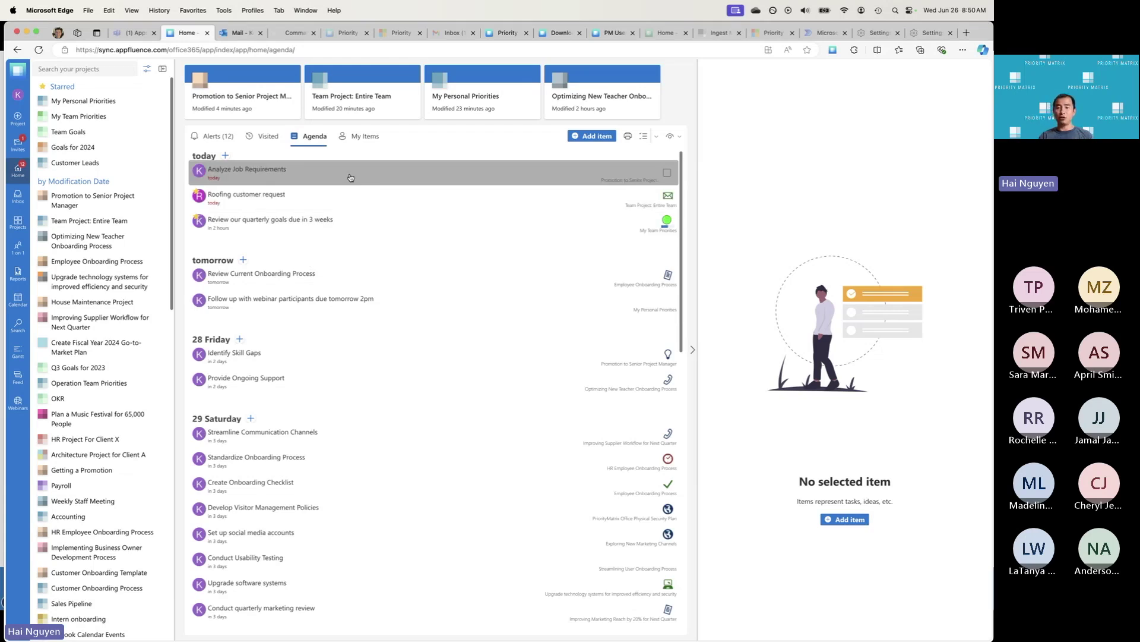
{"action": "left_click", "coordinate": [362, 143]}
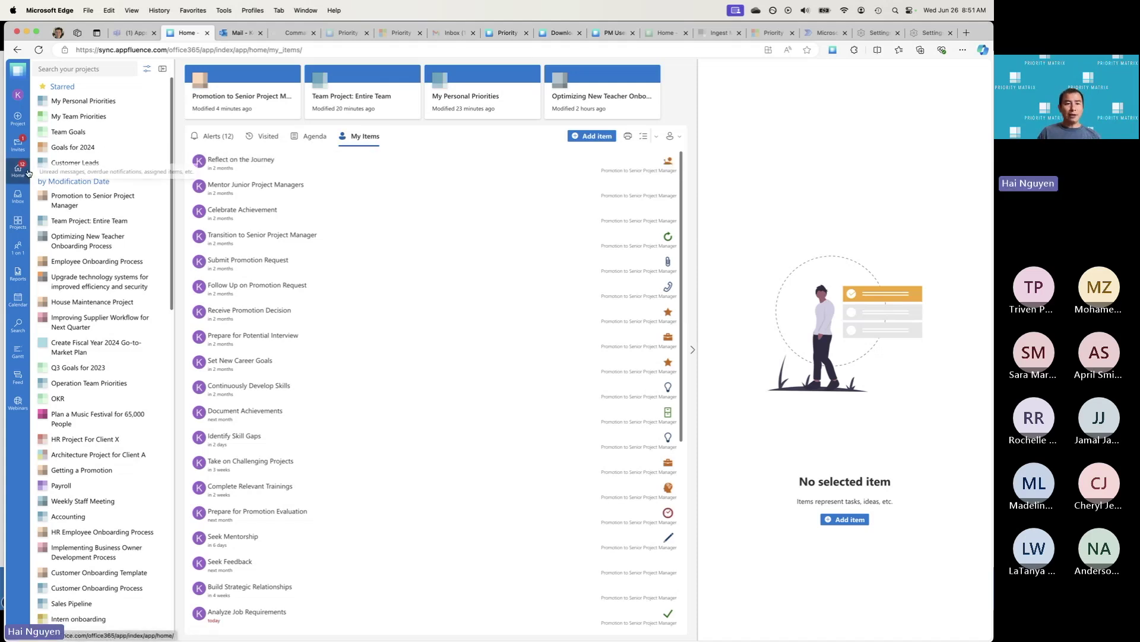
Step: Open the House Maintenance Project and view its items as a list, a monthly calendar and a Gantt chart covering late June to early July
{"action": "left_click", "coordinate": [17, 224]}
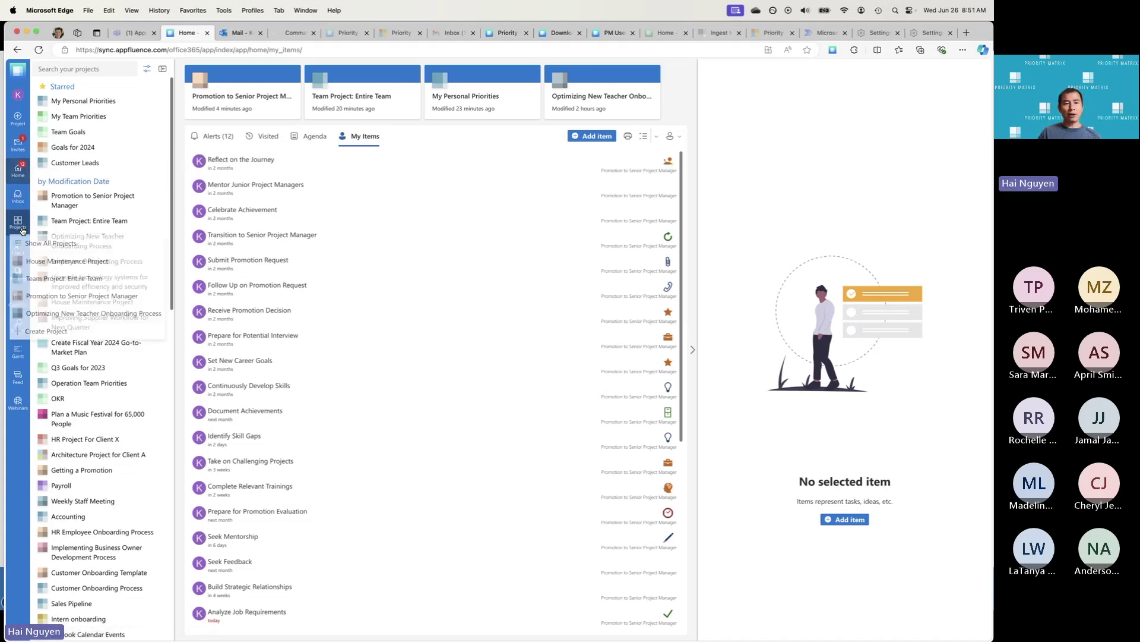
{"action": "left_click", "coordinate": [62, 263]}
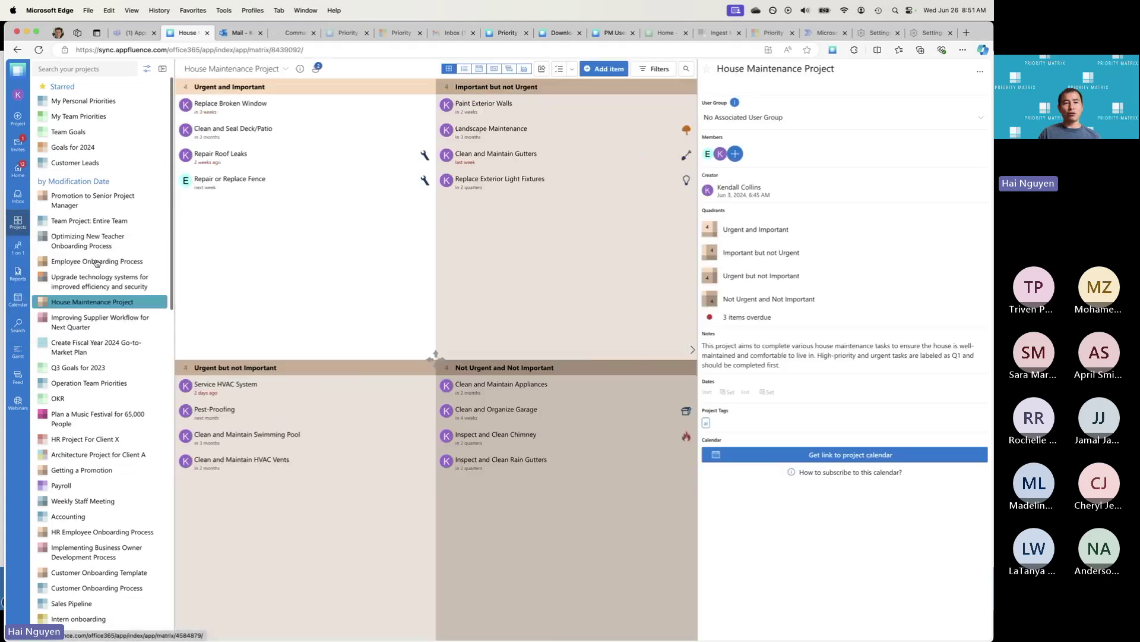
{"action": "left_click", "coordinate": [464, 70]}
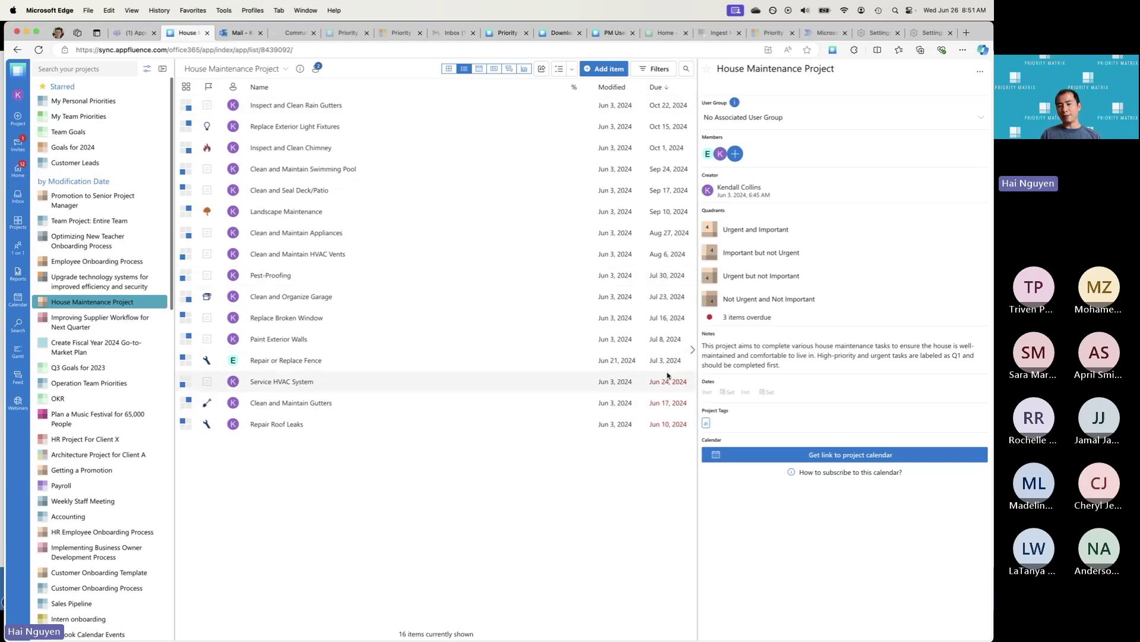
{"action": "left_click", "coordinate": [479, 69]}
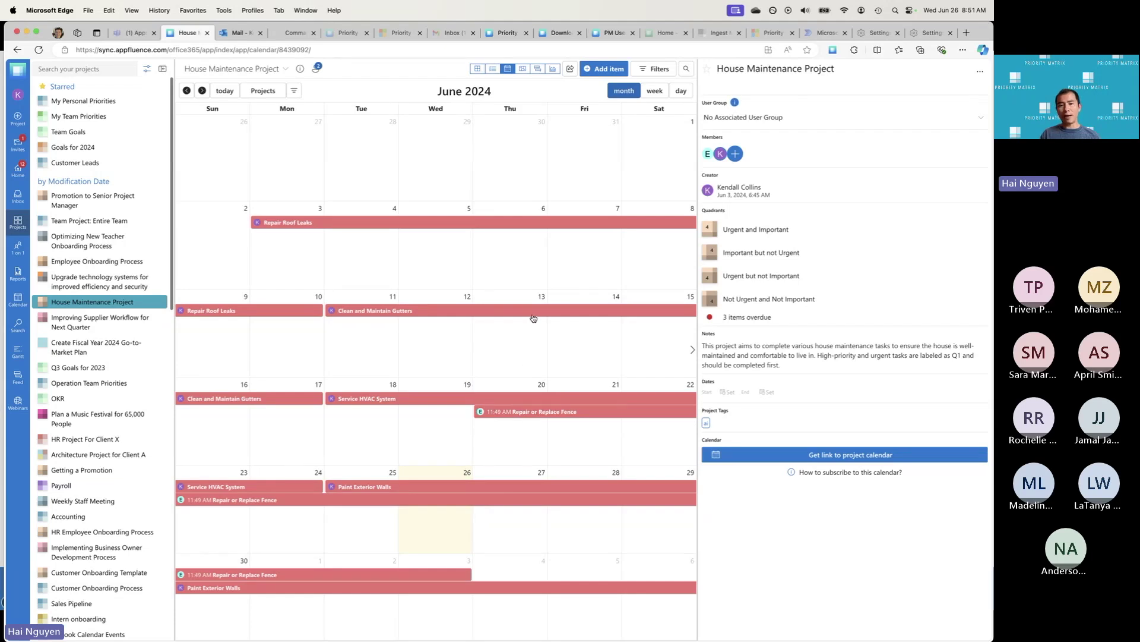
{"action": "left_click", "coordinate": [523, 70]}
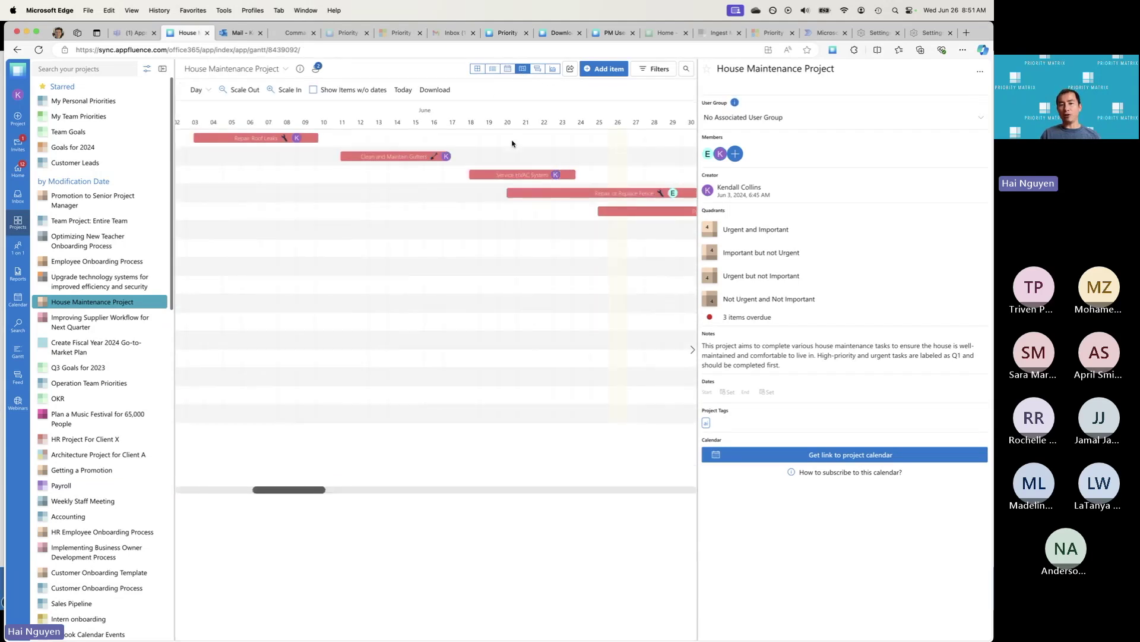
{"action": "left_click_drag", "start_coordinate": [312, 494], "coordinate": [333, 488]}
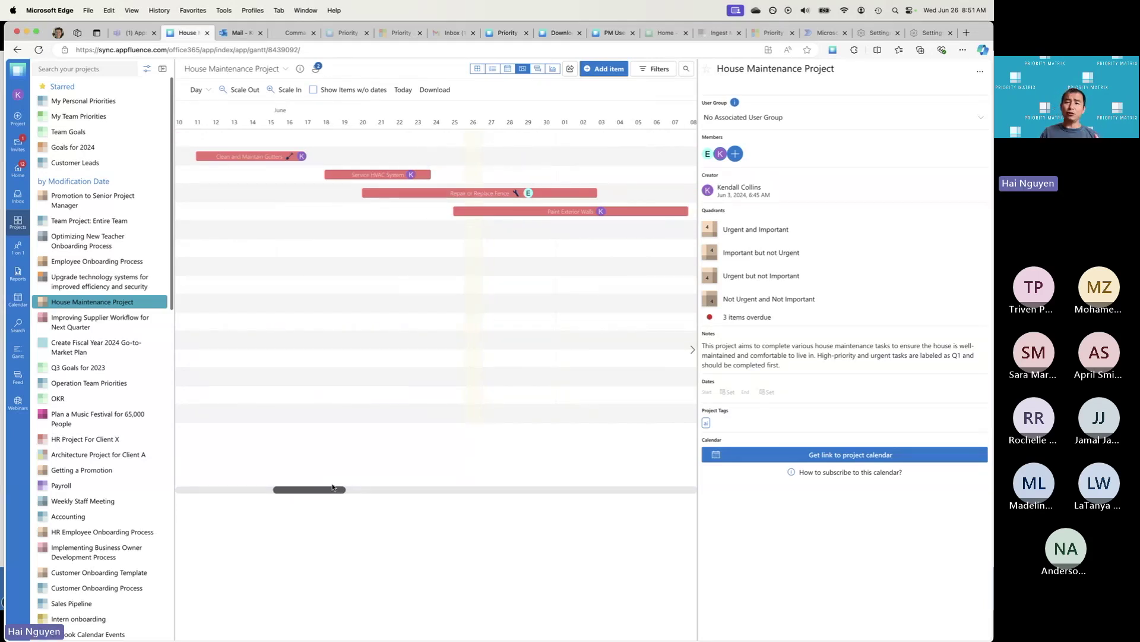
{"action": "left_click_drag", "start_coordinate": [333, 487], "coordinate": [338, 486]}
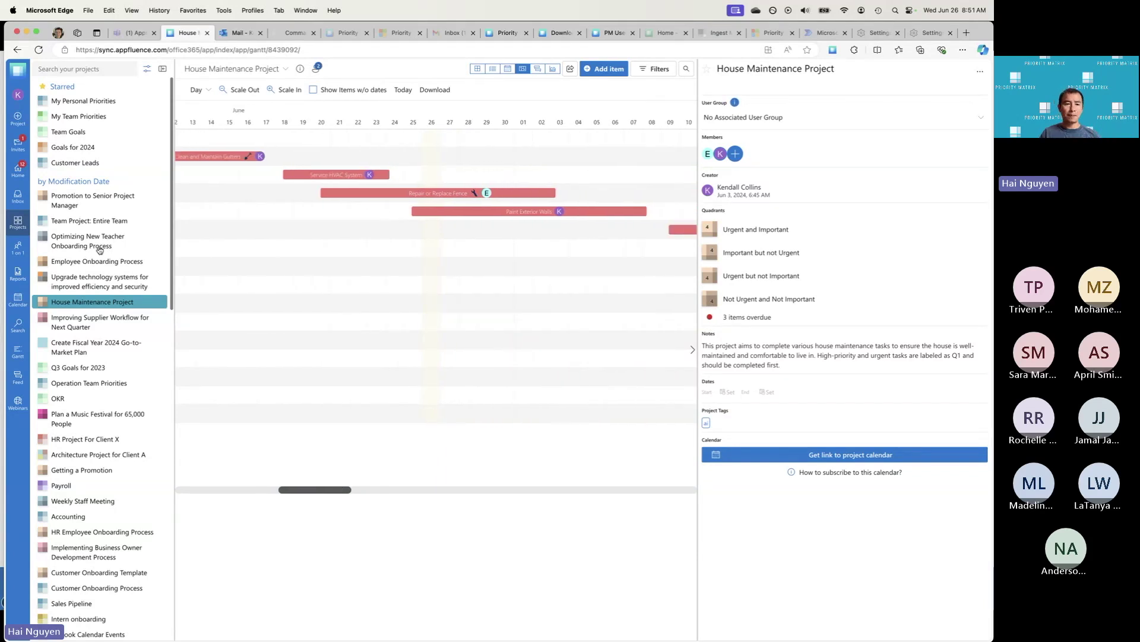
Step: Switch to Microsoft Teams and open the Priority Matrix app's home page there
{"action": "left_click", "coordinate": [130, 38]}
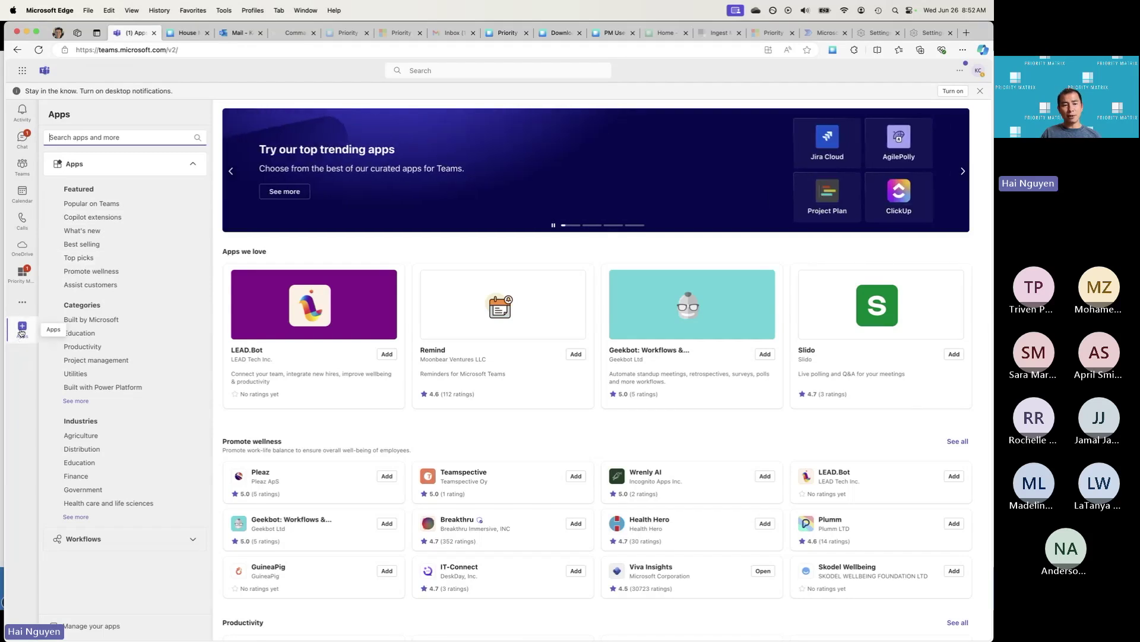
{"action": "right_click", "coordinate": [21, 278]}
{"action": "left_click", "coordinate": [19, 279]}
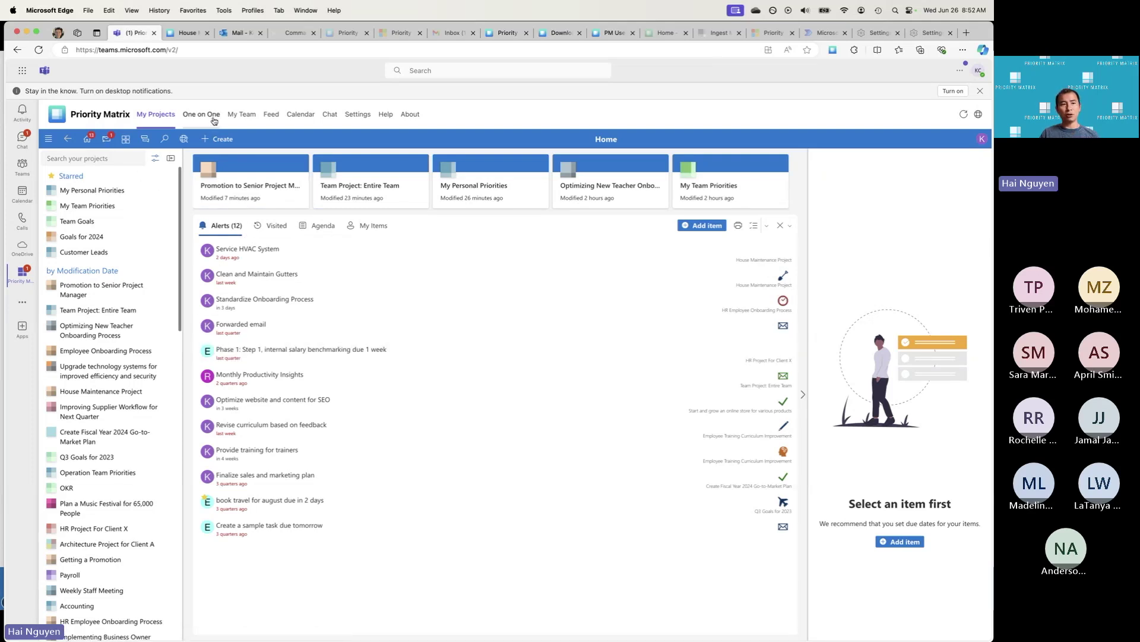
Step: Open the pinned chat with the collaborator and view its PM 1:1 list of shared tasks
{"action": "left_click", "coordinate": [22, 140]}
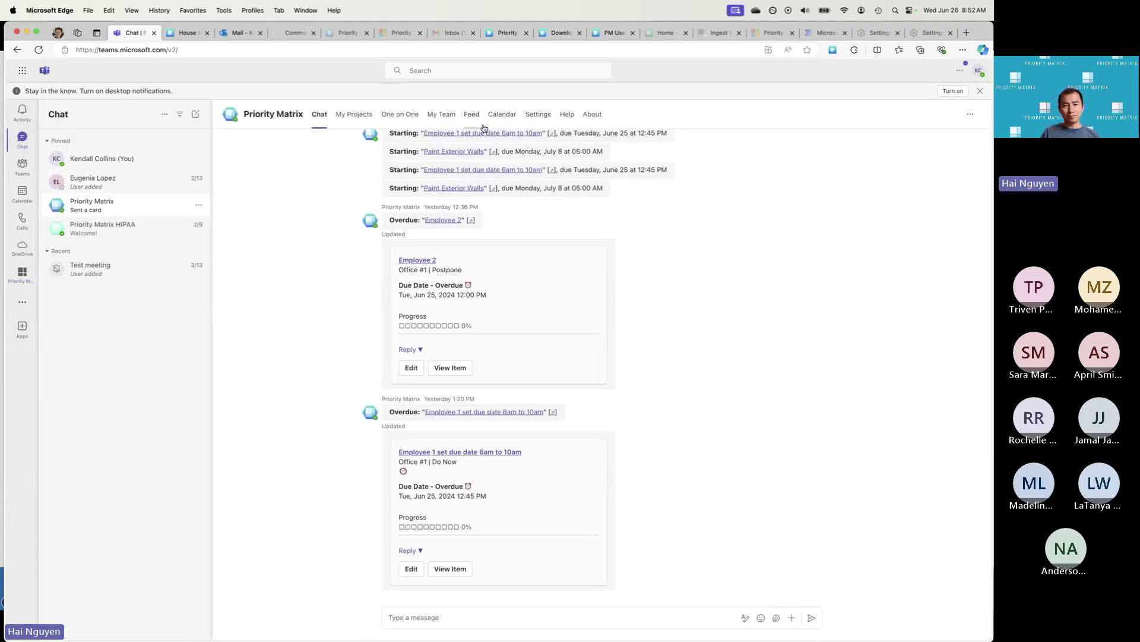
{"action": "left_click", "coordinate": [104, 183]}
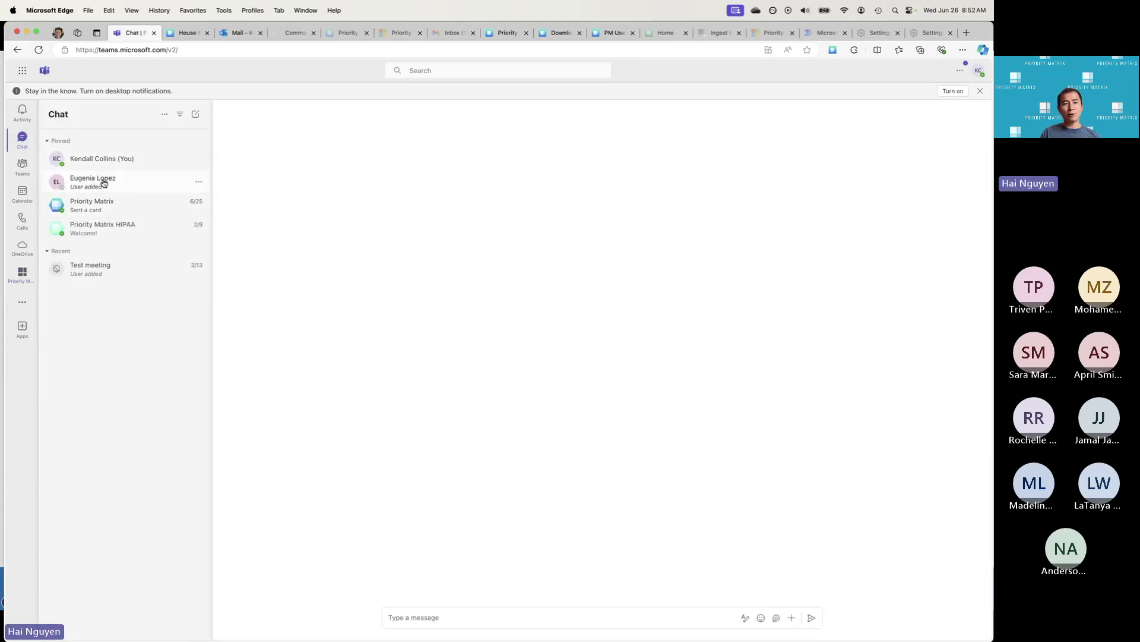
{"action": "left_click", "coordinate": [375, 114]}
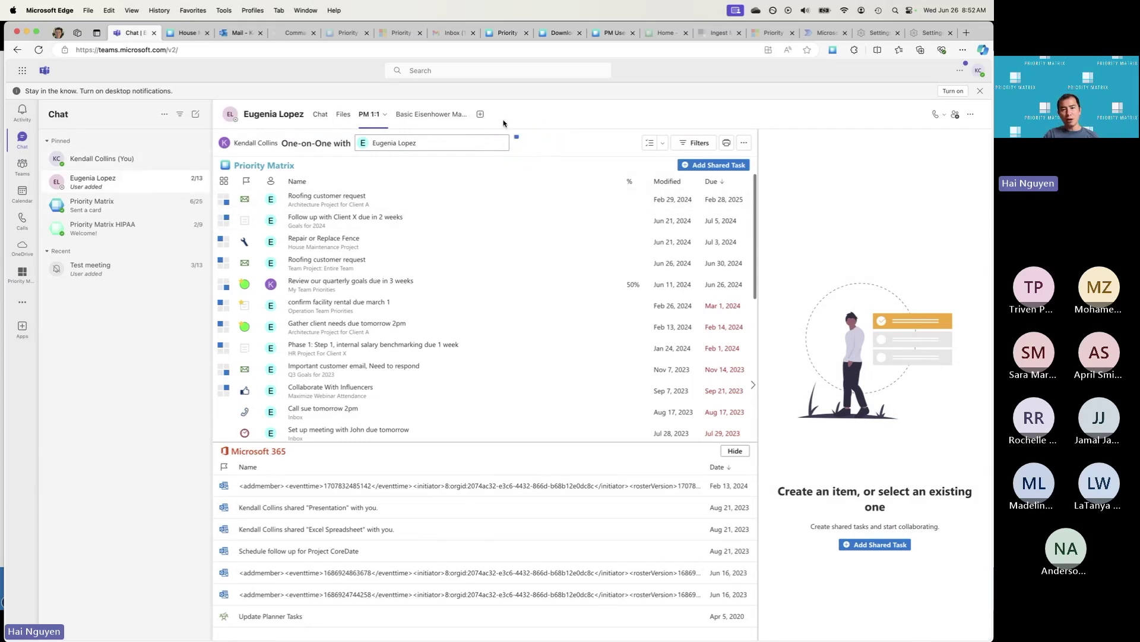
Step: Look at the setup options for adding a Priority Matrix tab to the chat and the management options of the PM 1:1 tab
{"action": "left_click", "coordinate": [480, 116]}
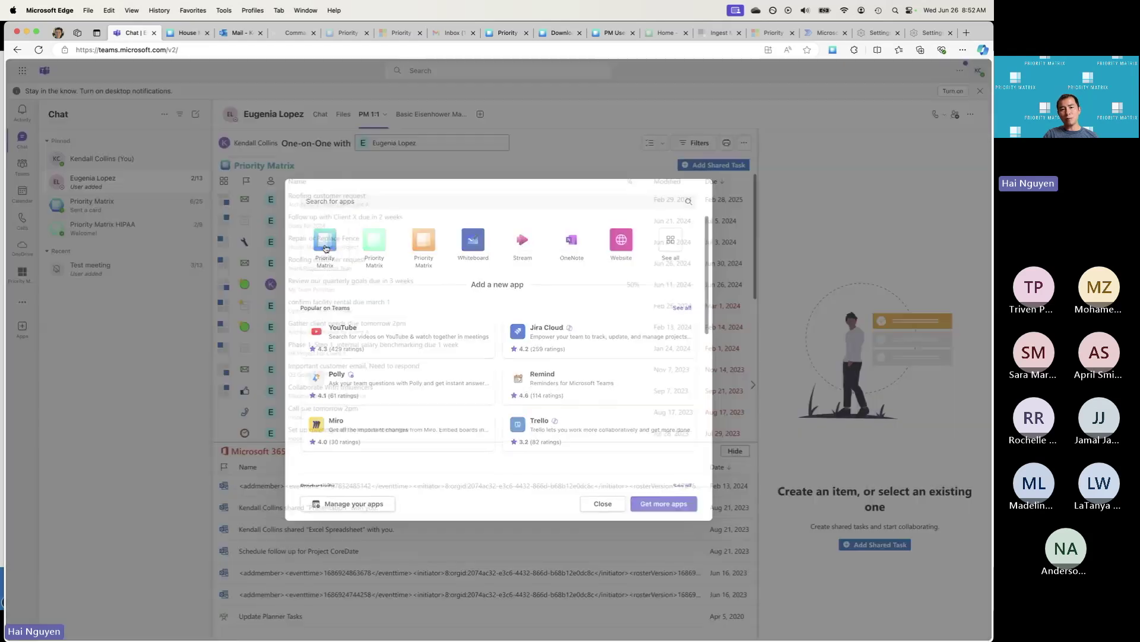
{"action": "left_click", "coordinate": [326, 244]}
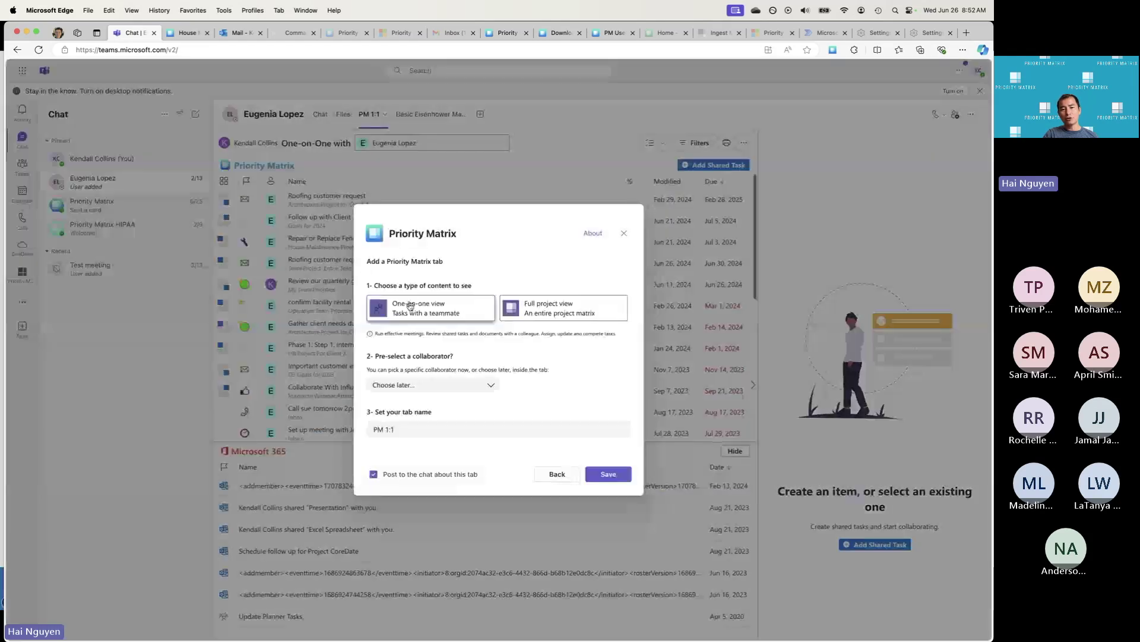
{"action": "left_click", "coordinate": [625, 234]}
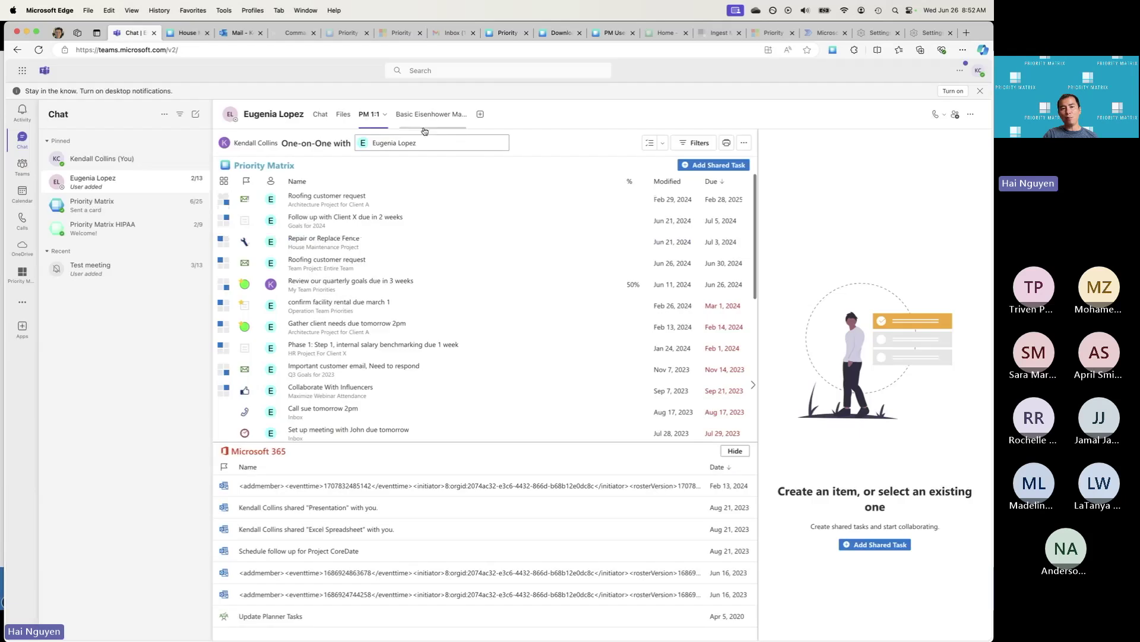
{"action": "left_click", "coordinate": [373, 122]}
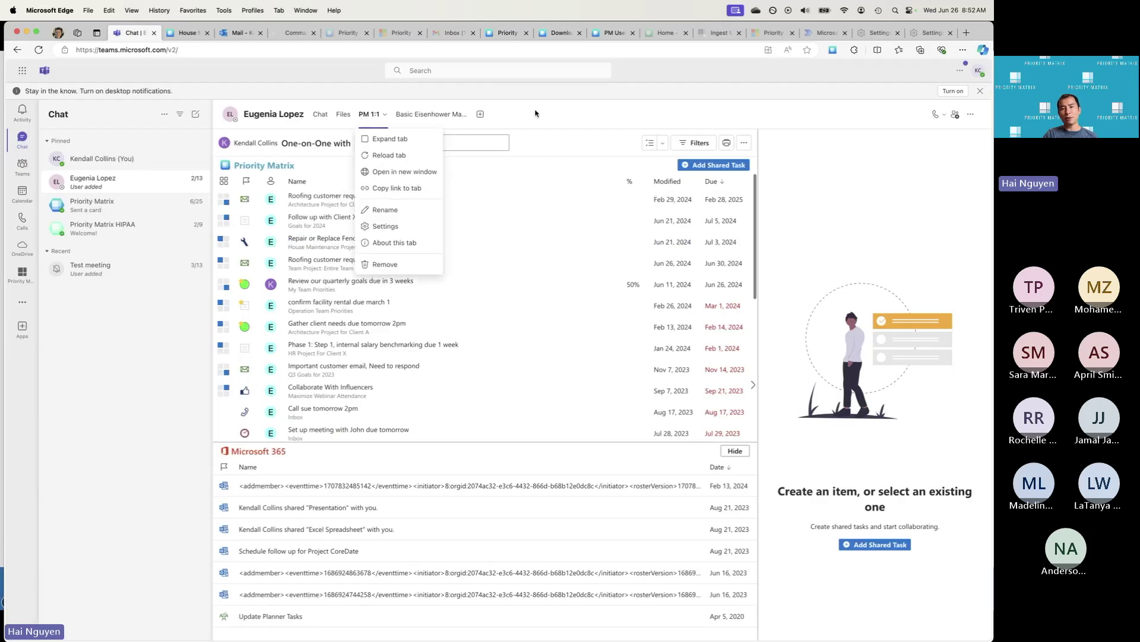
{"action": "left_click", "coordinate": [517, 120]}
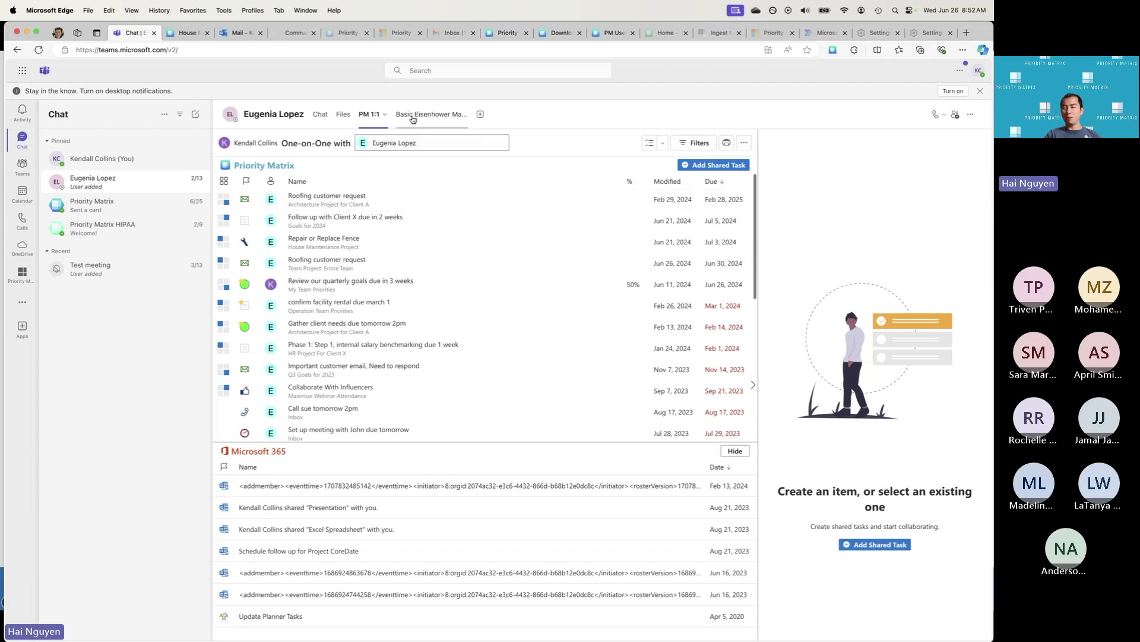
Step: Find the "Hi there, could you send me report" message in the conversation and look at the form for creating a PM item from it
{"action": "left_click", "coordinate": [325, 115]}
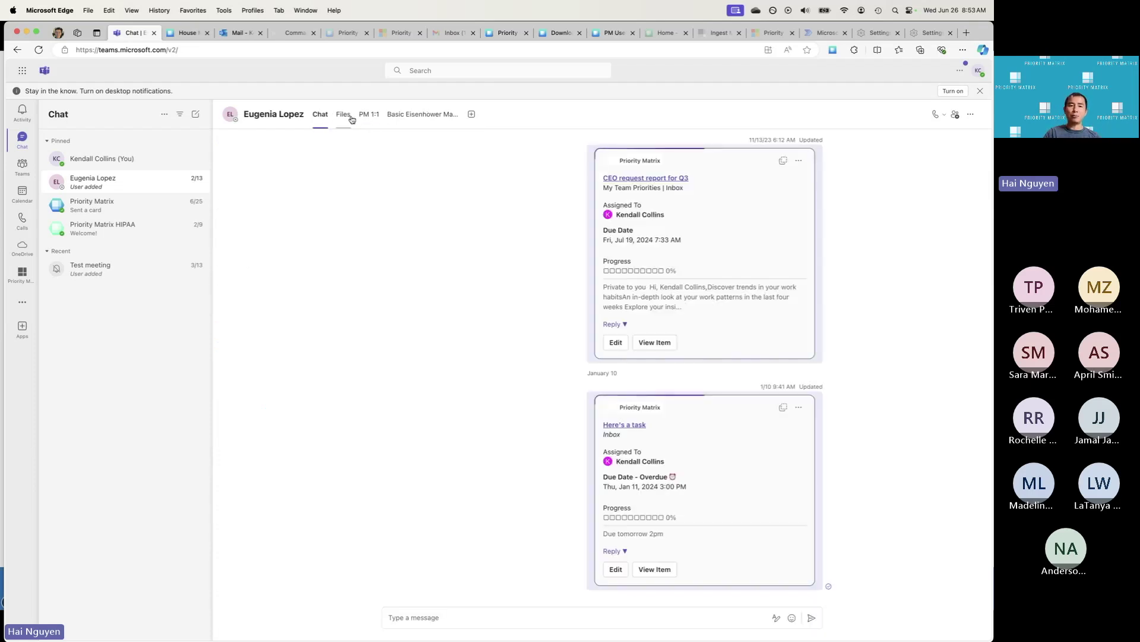
{"action": "scroll", "coordinate": [433, 323], "scroll_direction": "up", "scroll_amount": 5}
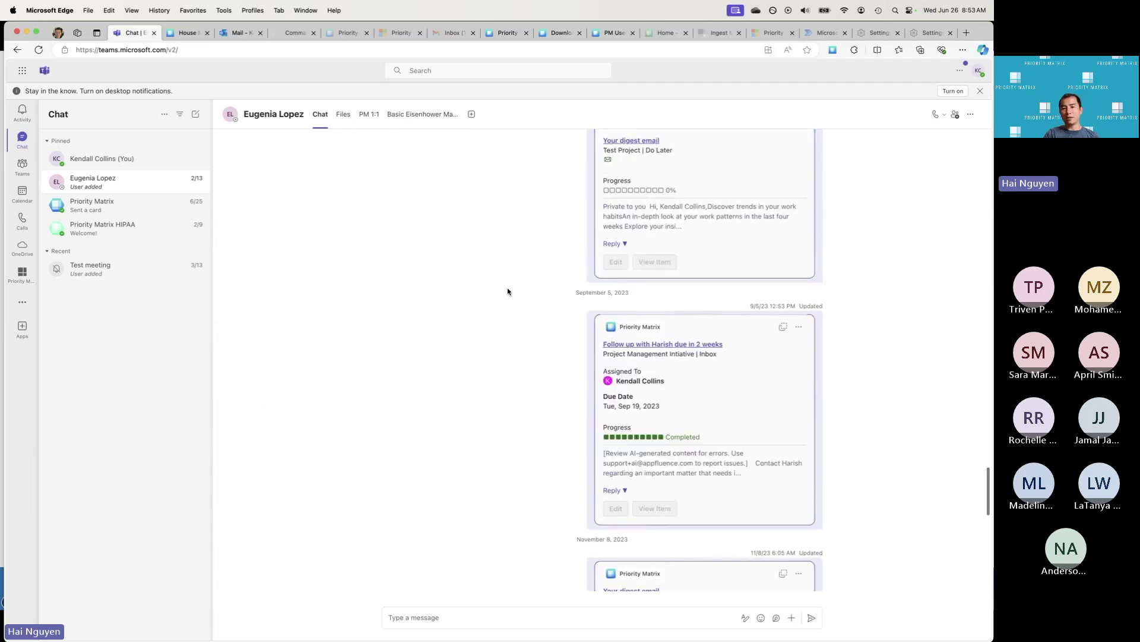
{"action": "scroll", "coordinate": [508, 291], "scroll_direction": "up", "scroll_amount": 8}
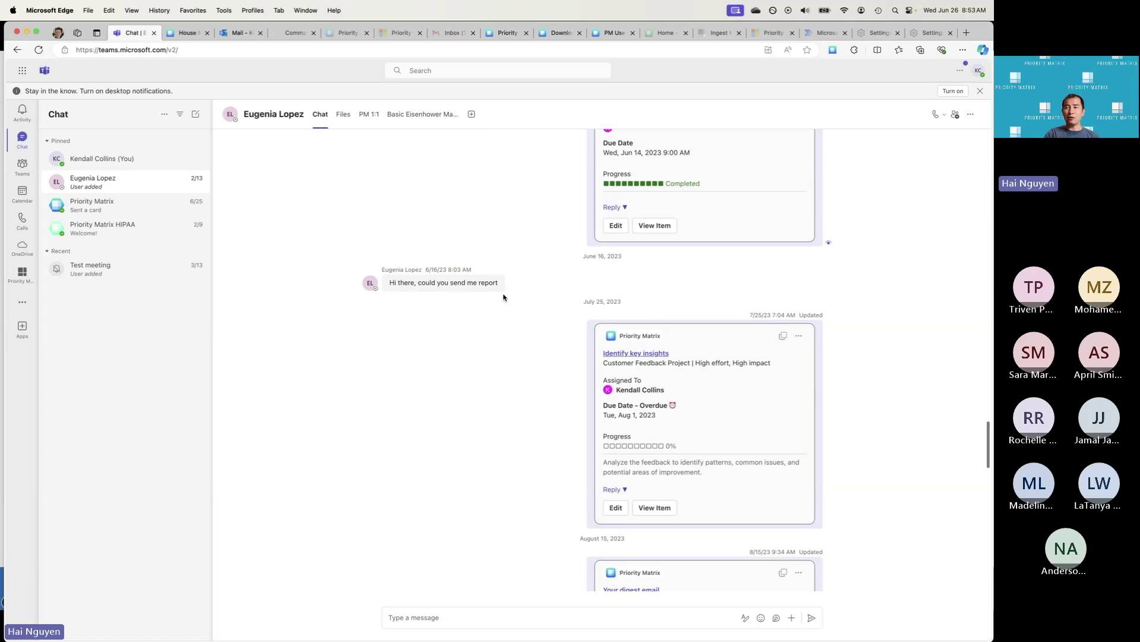
{"action": "mouse_move", "coordinate": [501, 294]}
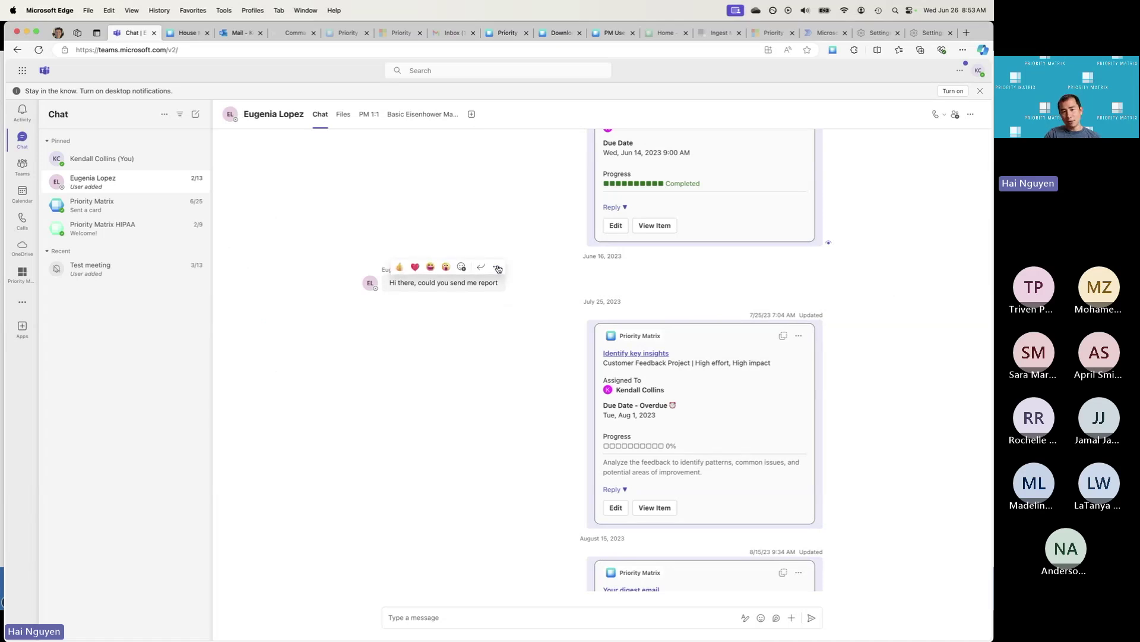
{"action": "left_click", "coordinate": [497, 267]}
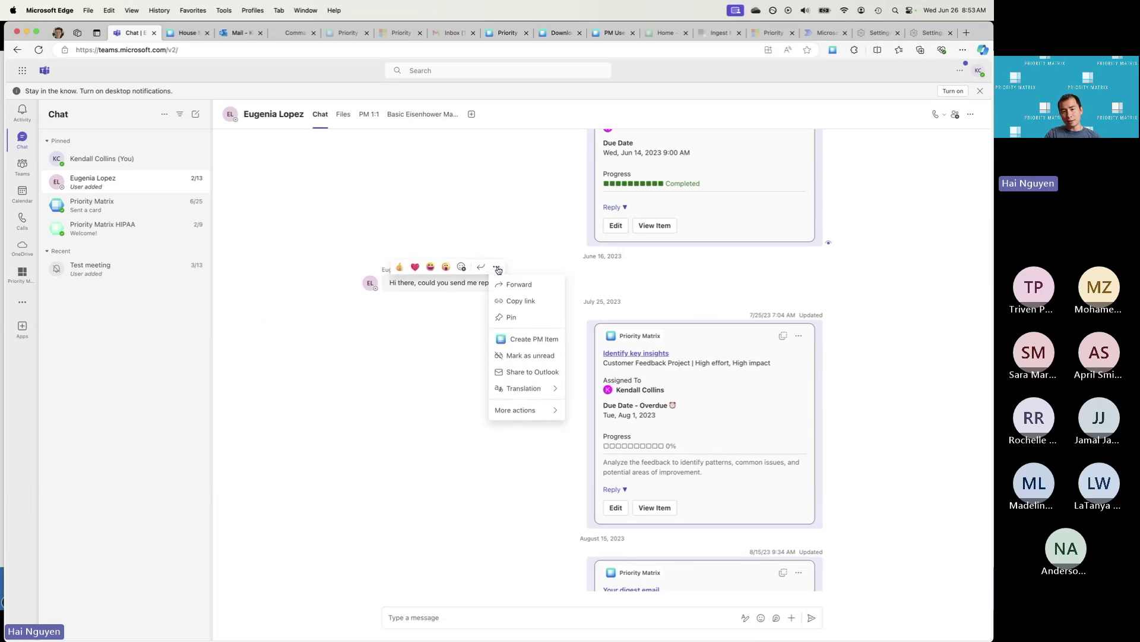
{"action": "left_click", "coordinate": [518, 341]}
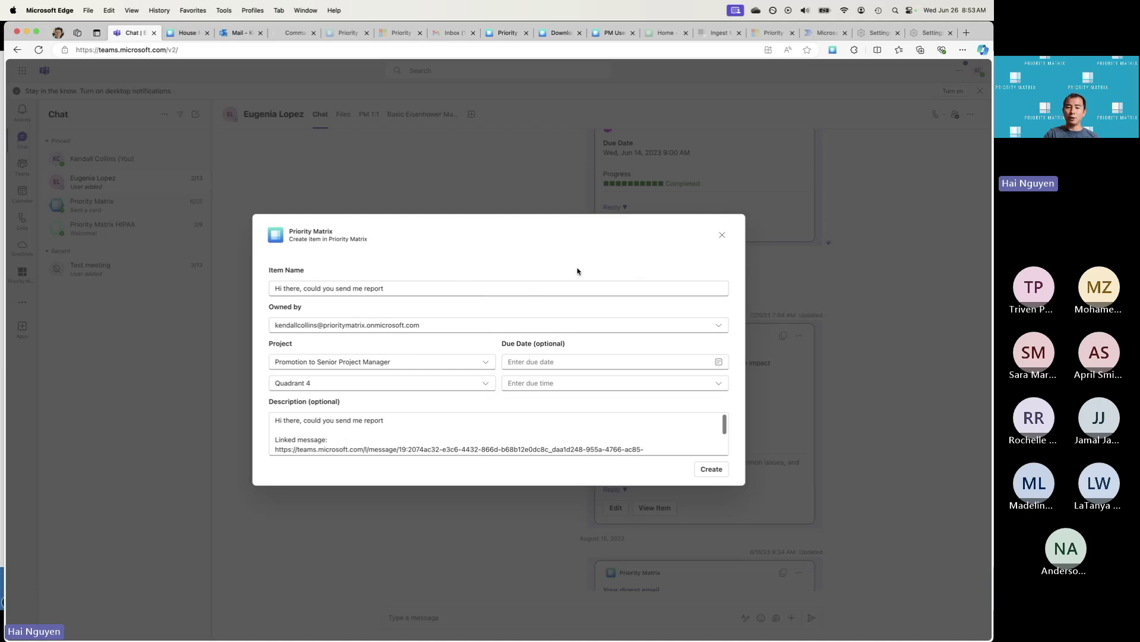
{"action": "left_click", "coordinate": [723, 237]}
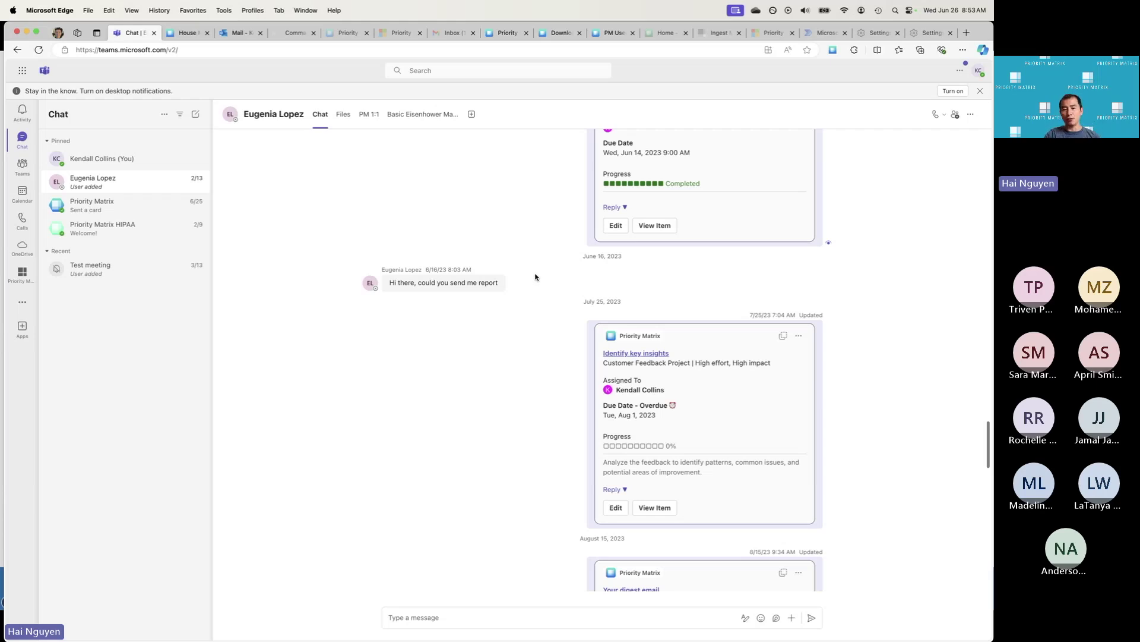
Step: Look at the extra actions and apps for composing a message, and view the Priority Matrix bot chat with its suggested commands
{"action": "scroll", "coordinate": [396, 491], "scroll_direction": "down", "scroll_amount": 4}
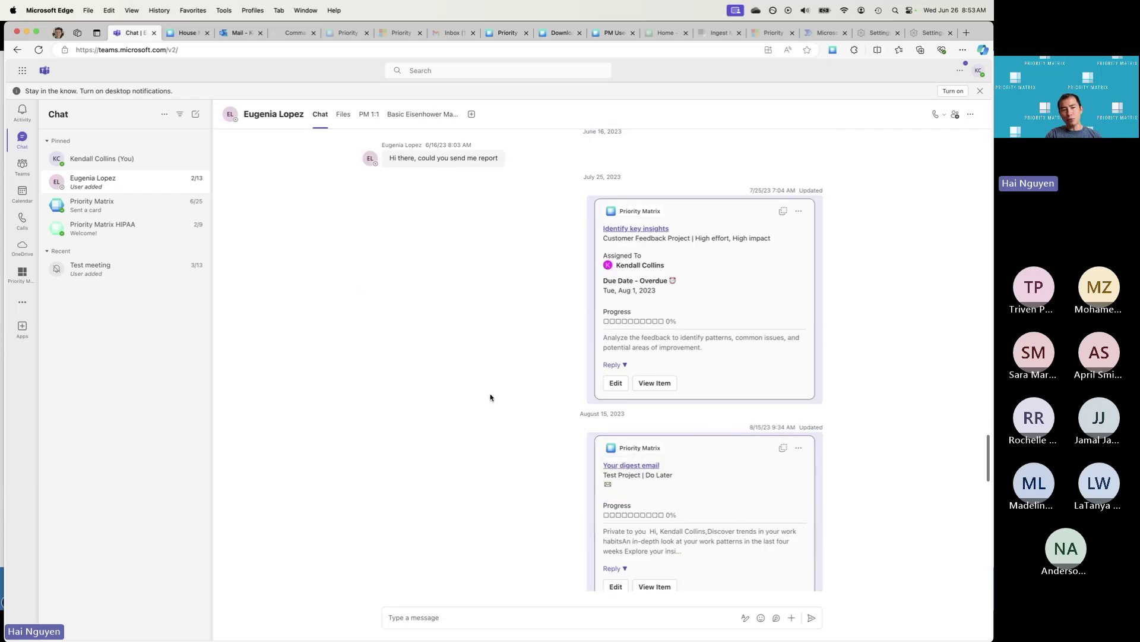
{"action": "left_click", "coordinate": [793, 621]}
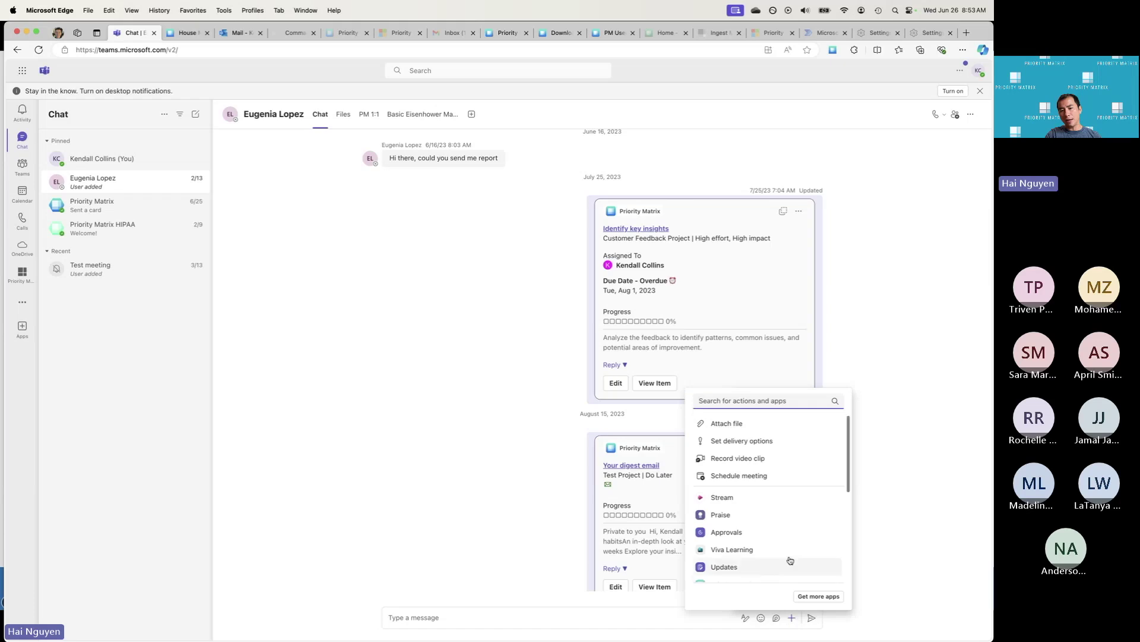
{"action": "left_click", "coordinate": [428, 361]}
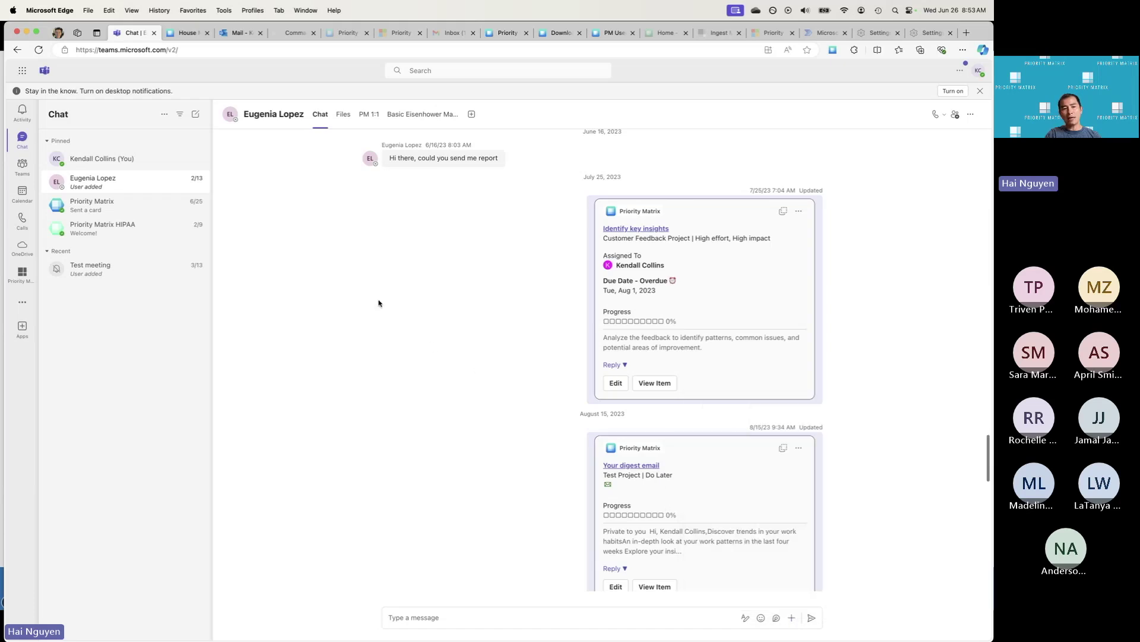
{"action": "left_click", "coordinate": [131, 205]}
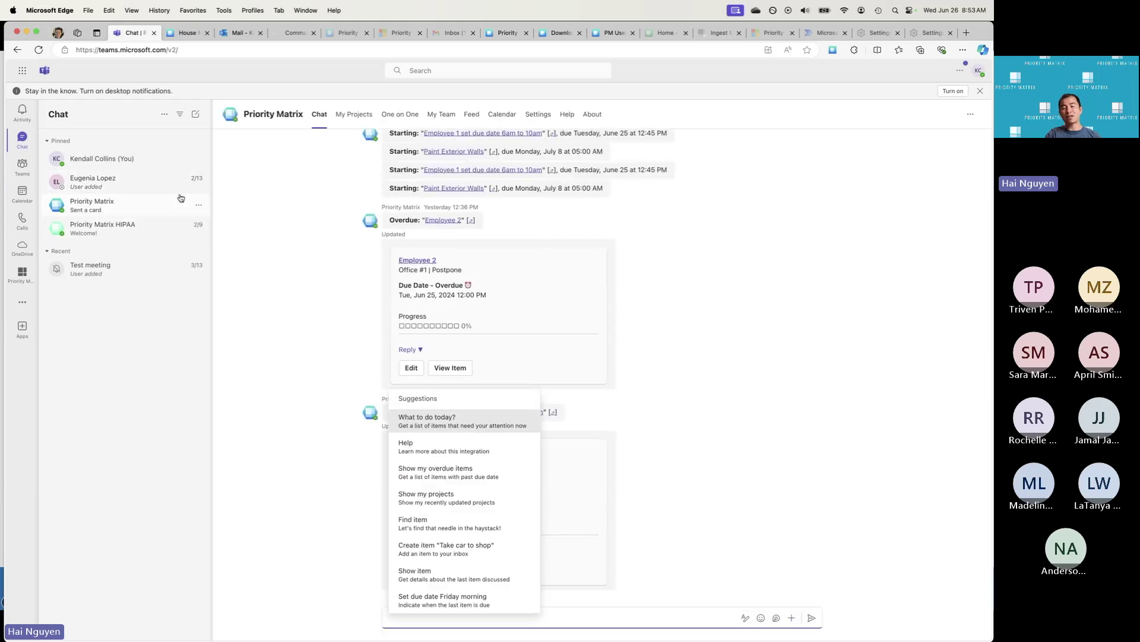
{"action": "left_click", "coordinate": [300, 238]}
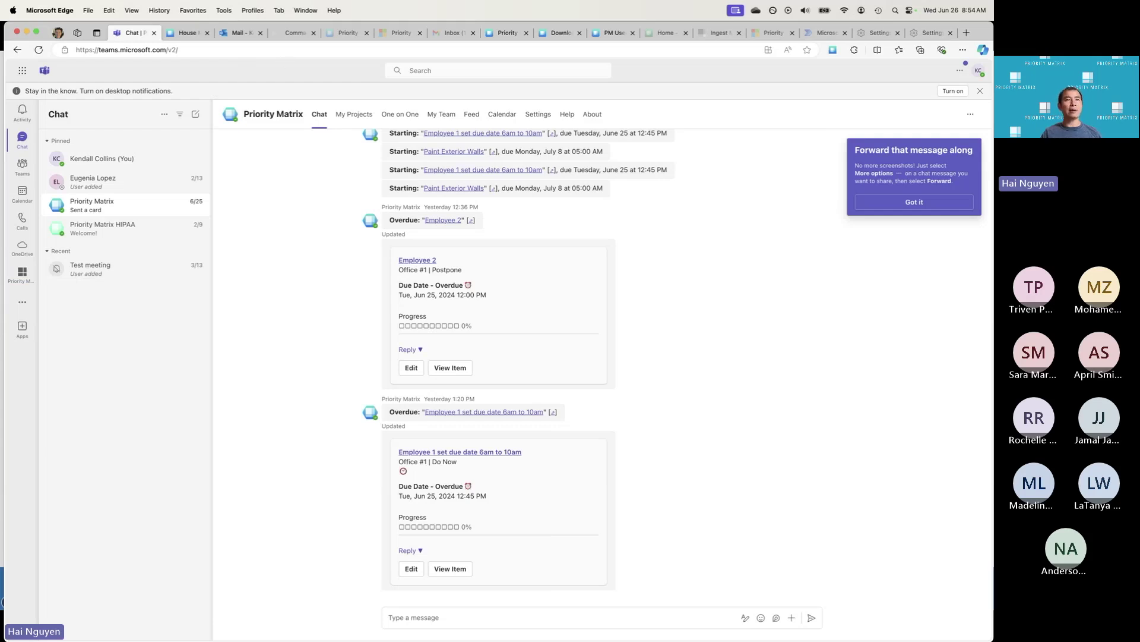
{"action": "key", "text": "super+Tab"}
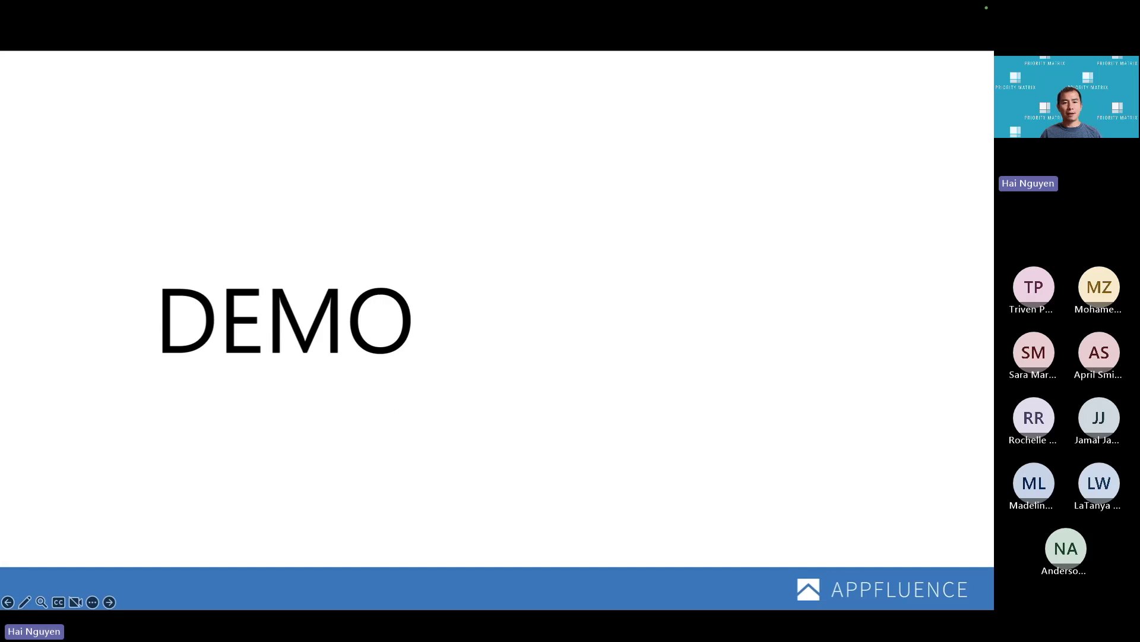
{"action": "key", "text": "Right"}
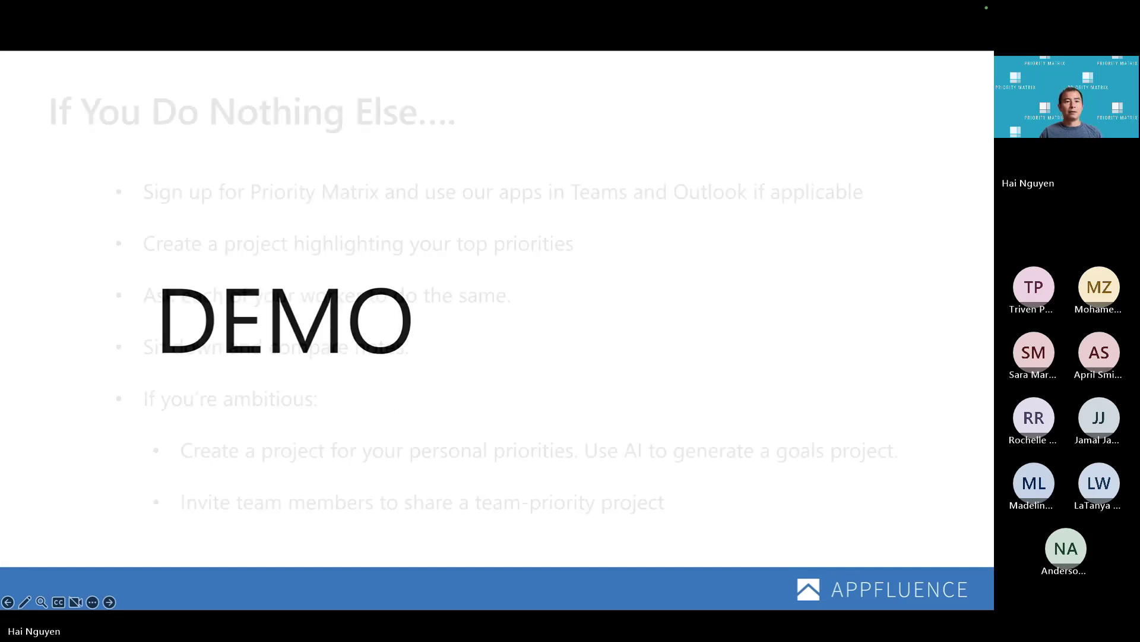